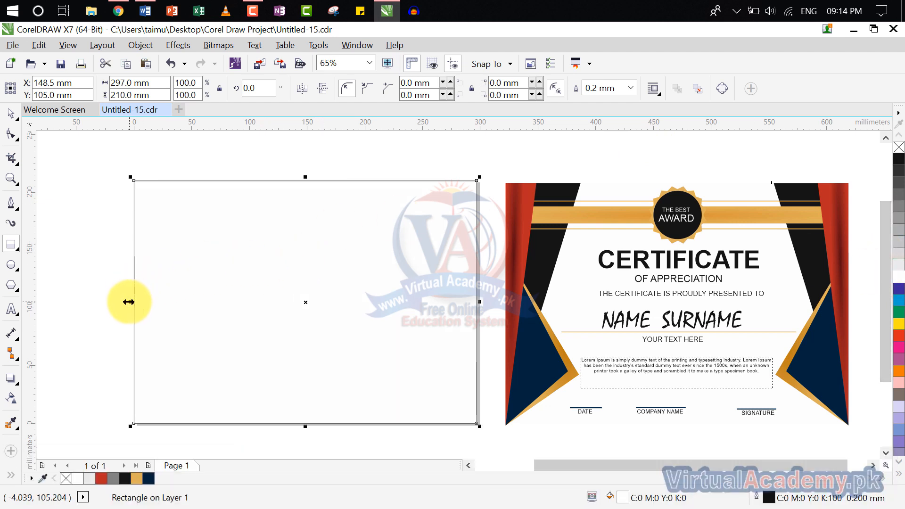
Step: Create a full-height copy of the page rectangle, narrowed to about 63 mm wide against the page's right edge
drag(130, 302, 412, 314)
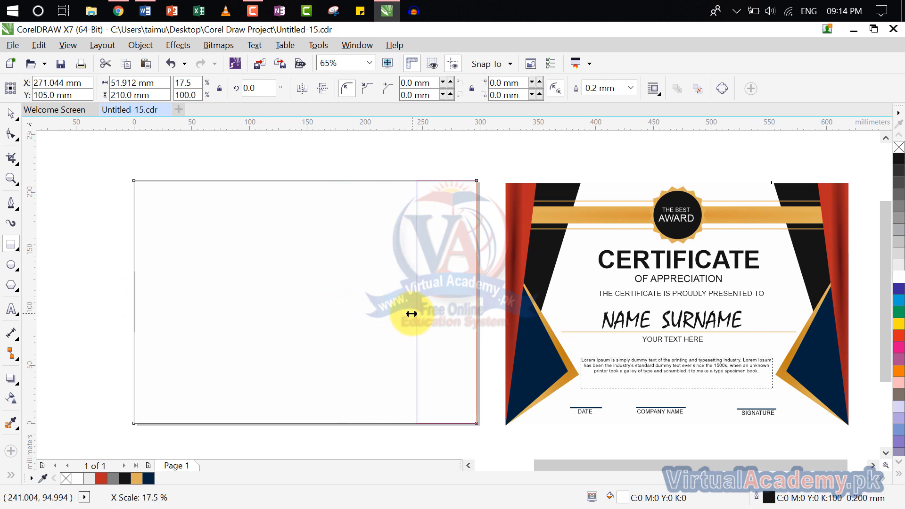
drag(411, 313, 412, 314)
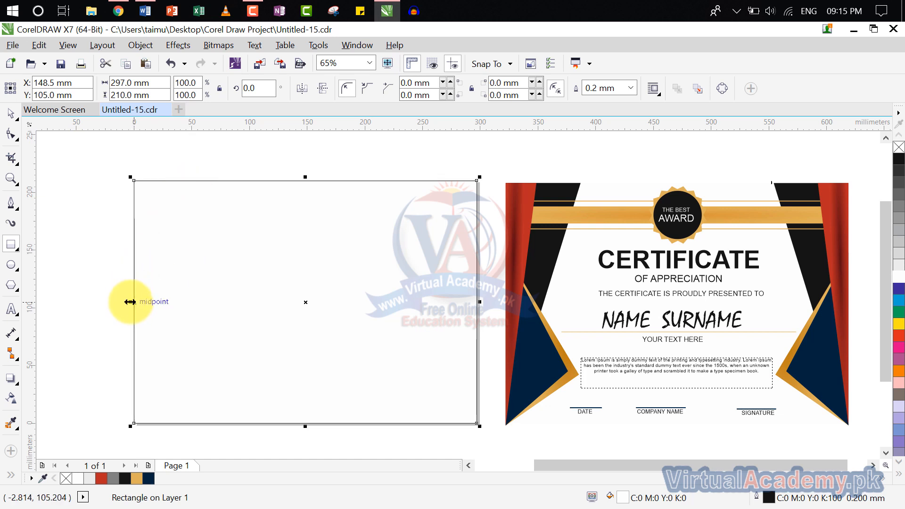
mouse_move(130, 302)
mouse_down()
mouse_move(246, 299)
mouse_move(401, 315)
mouse_up()
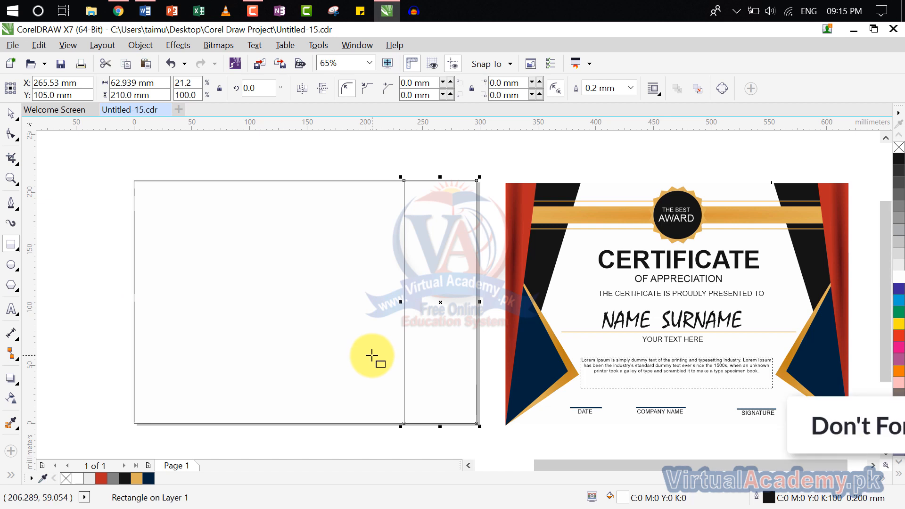
Step: Fill the page-sized background rectangle with 10% black light gray
click(14, 115)
click(199, 245)
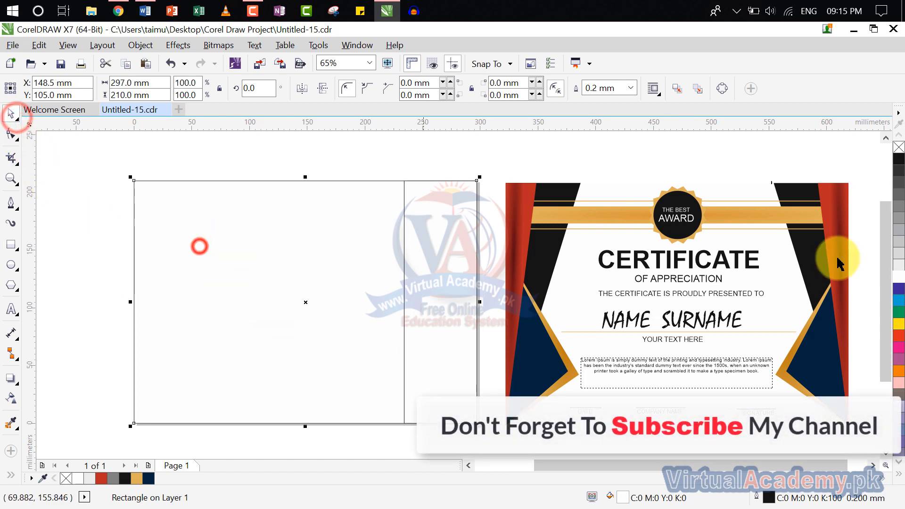
click(898, 267)
Step: Fill the narrow rectangle with red R186 G43 B35 and shrink it from its left side to about 28 mm wide
click(454, 267)
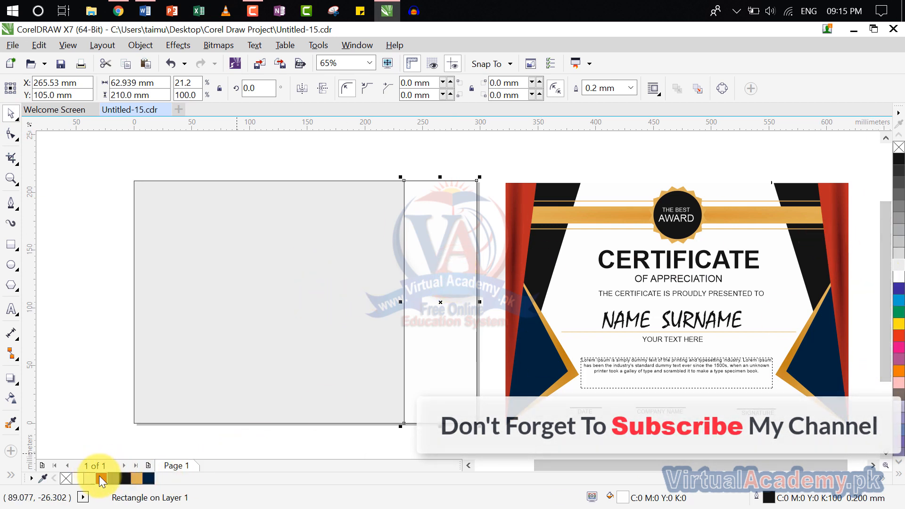
drag(315, 279, 431, 301)
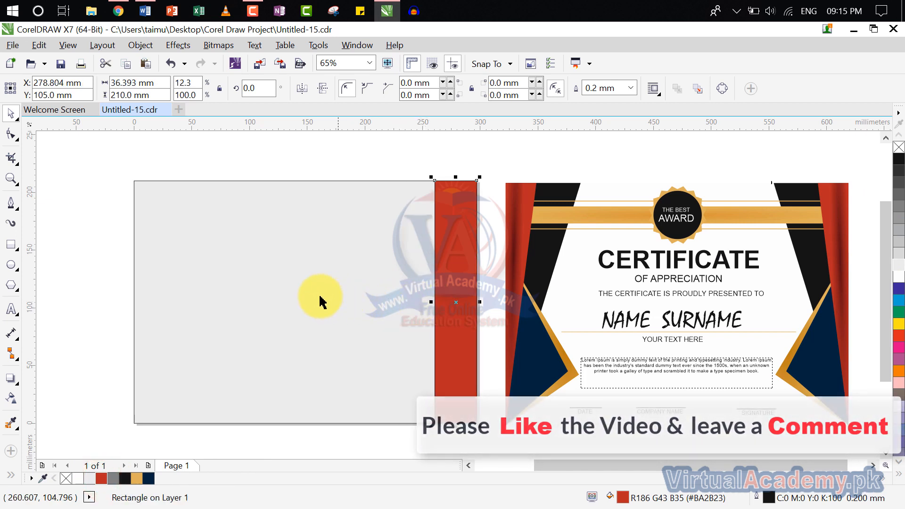
click(312, 297)
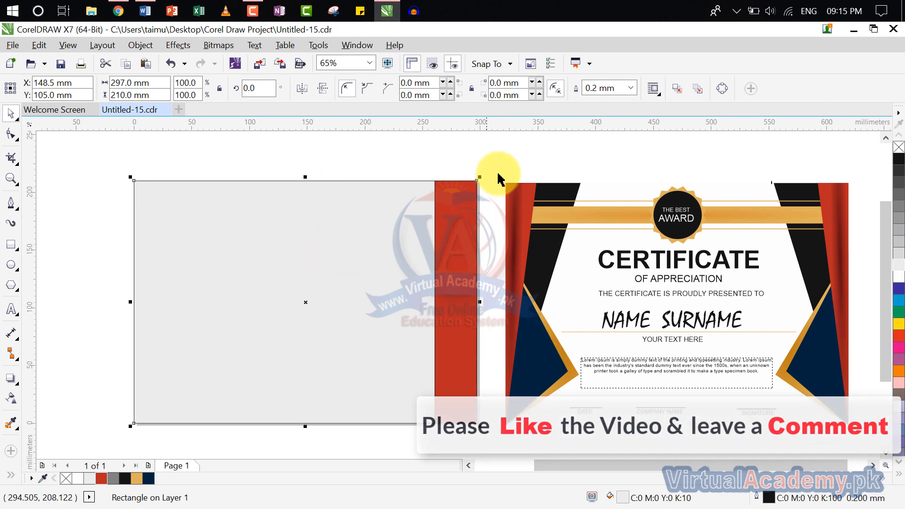
click(515, 158)
click(462, 198)
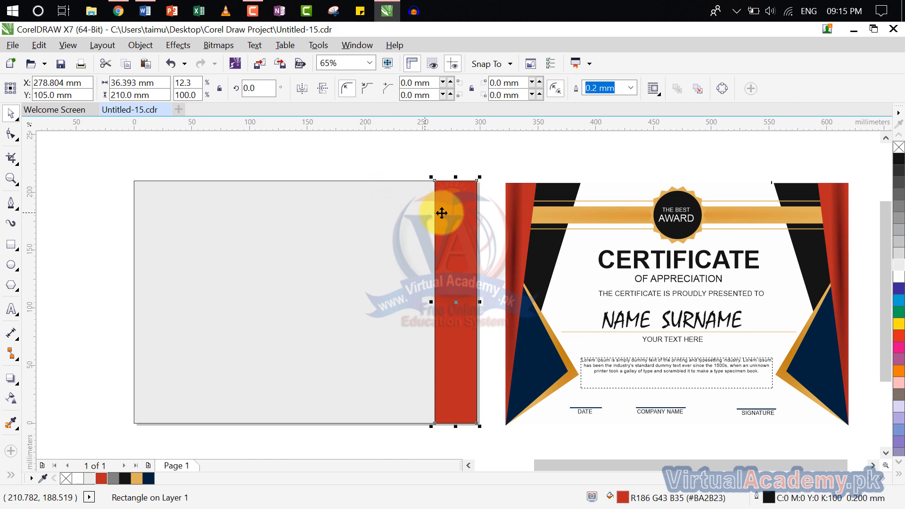
click(509, 174)
click(462, 203)
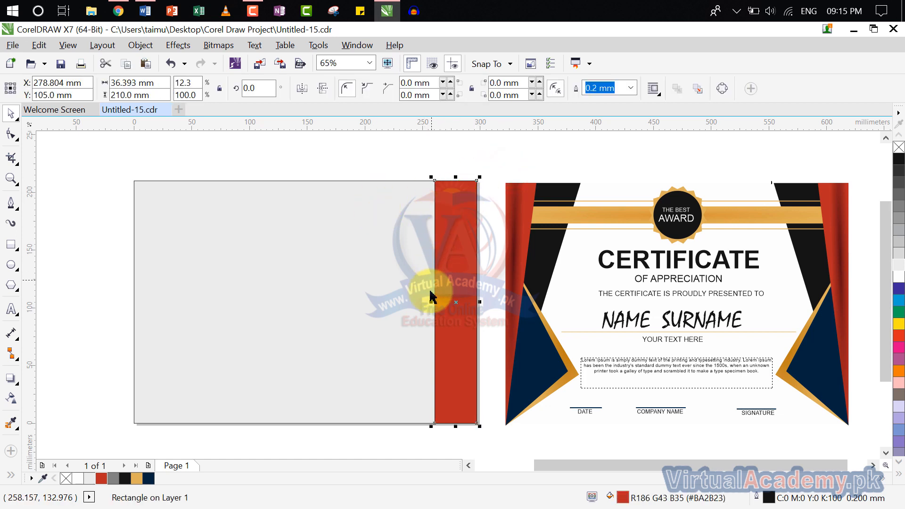
drag(432, 303, 444, 303)
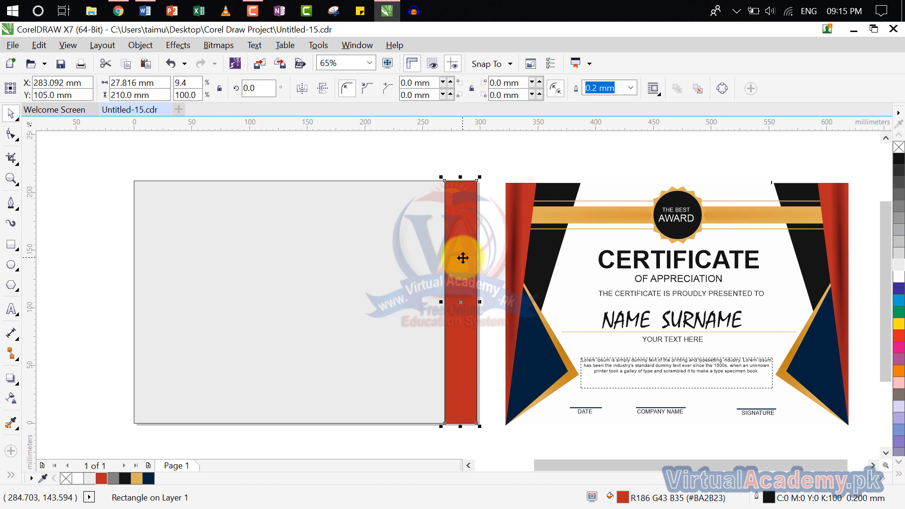
Step: Remove the outlines from the gray background and the red strip, and convert the red strip to curves
click(344, 264)
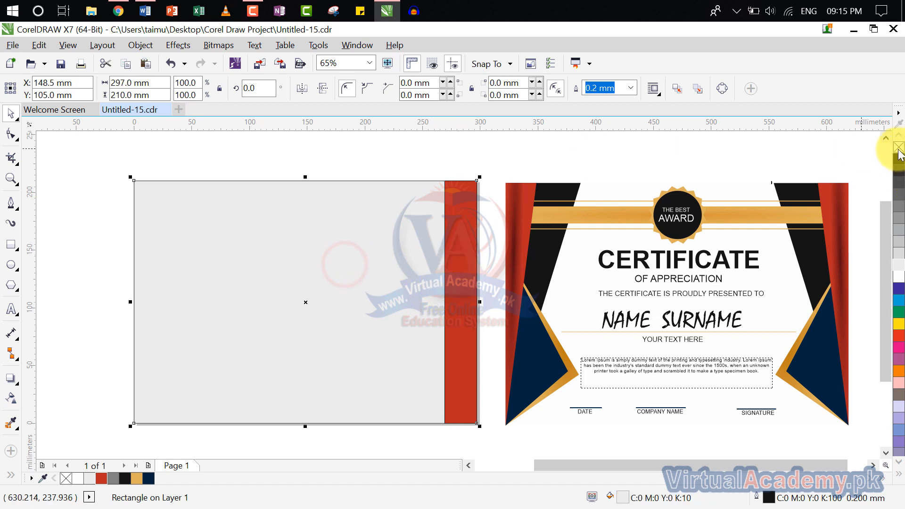
click(457, 289)
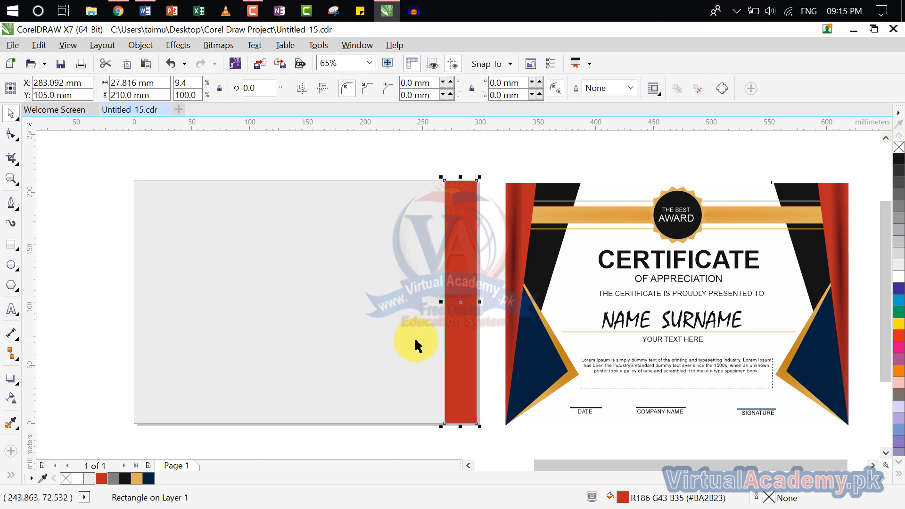
scroll(453, 392, up, 5)
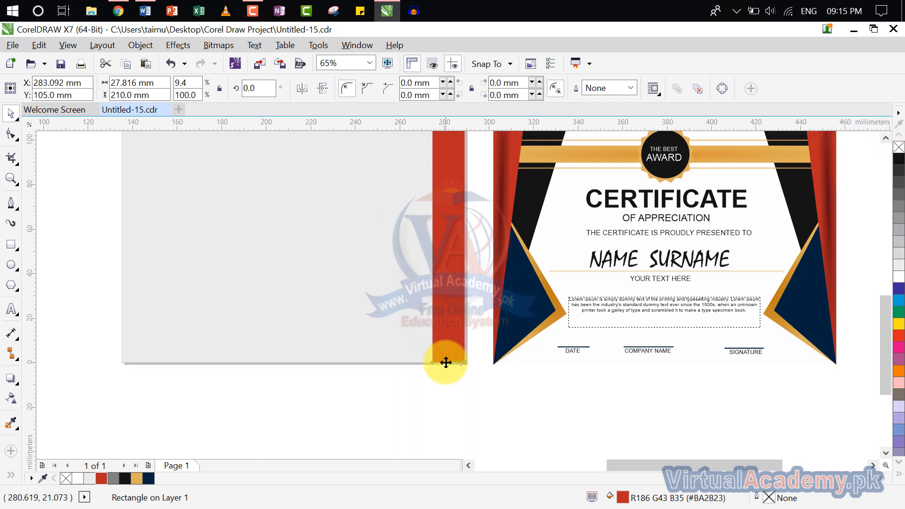
right_click(441, 304)
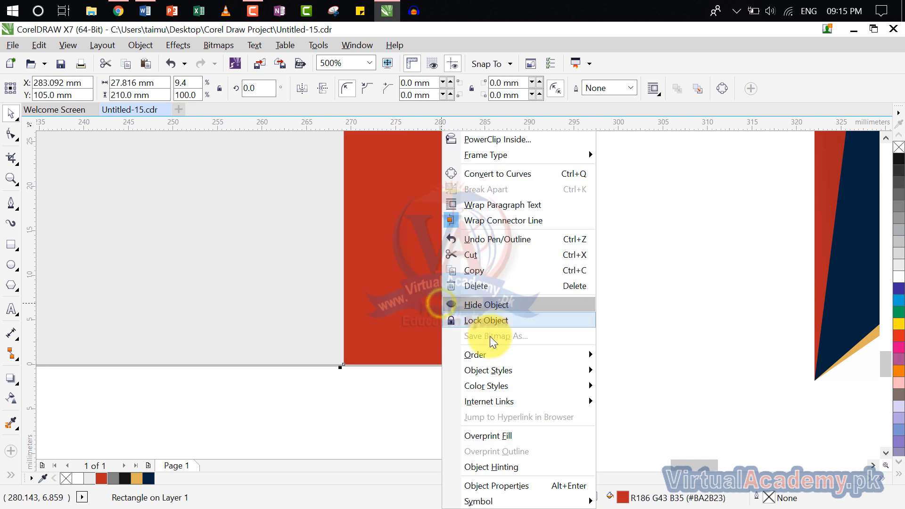
click(509, 173)
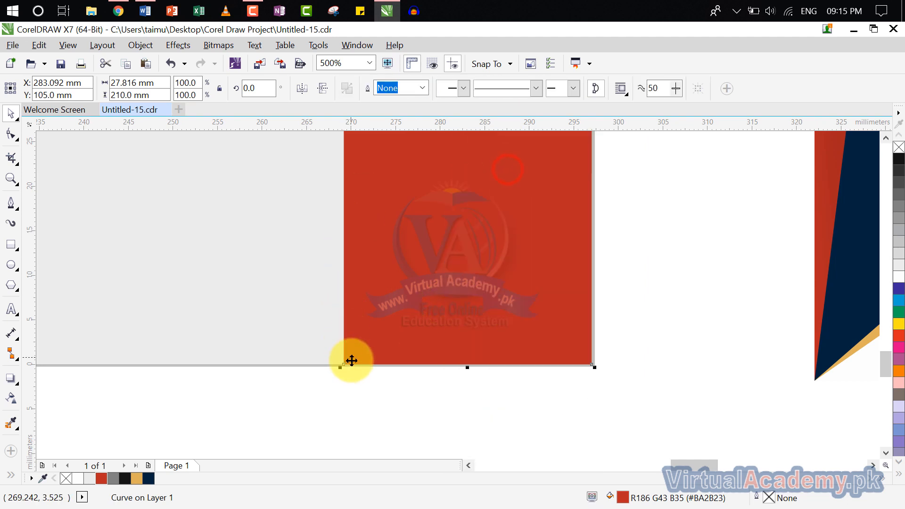
Step: Move the red strip's bottom-left node exactly onto the page's bottom-right corner to form a tapering triangle
click(13, 138)
click(42, 130)
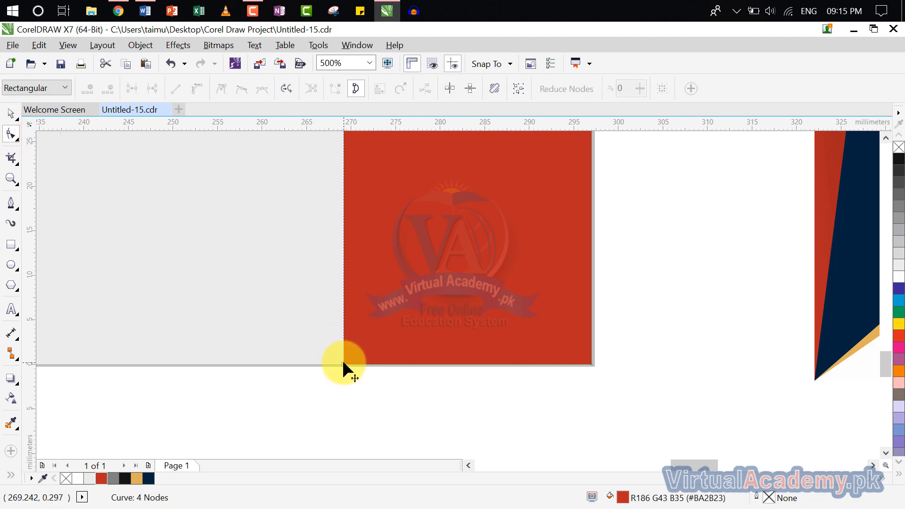
drag(344, 365, 591, 366)
scroll(597, 369, up, 3)
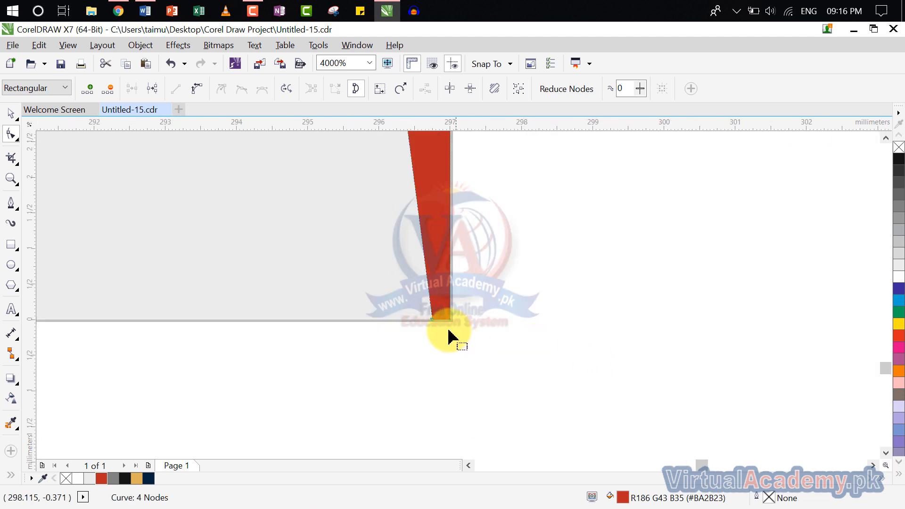
scroll(448, 336, up, 3)
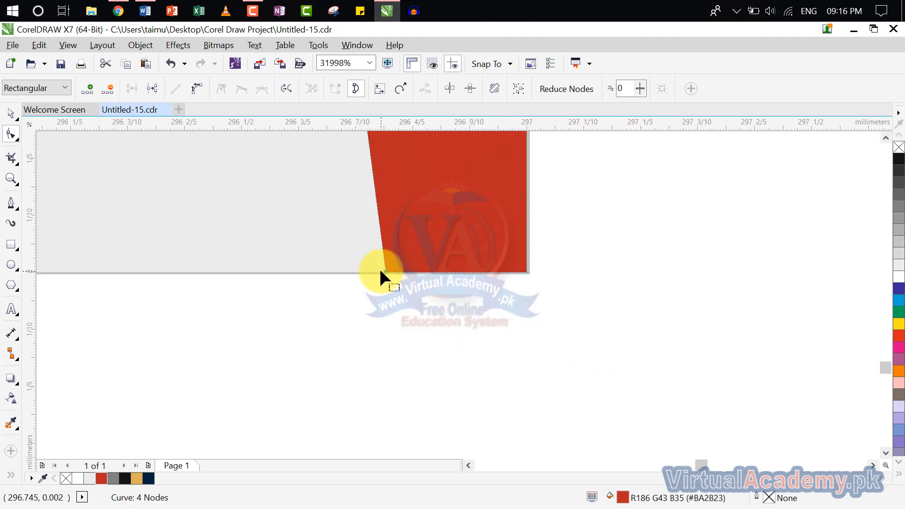
drag(384, 272, 537, 274)
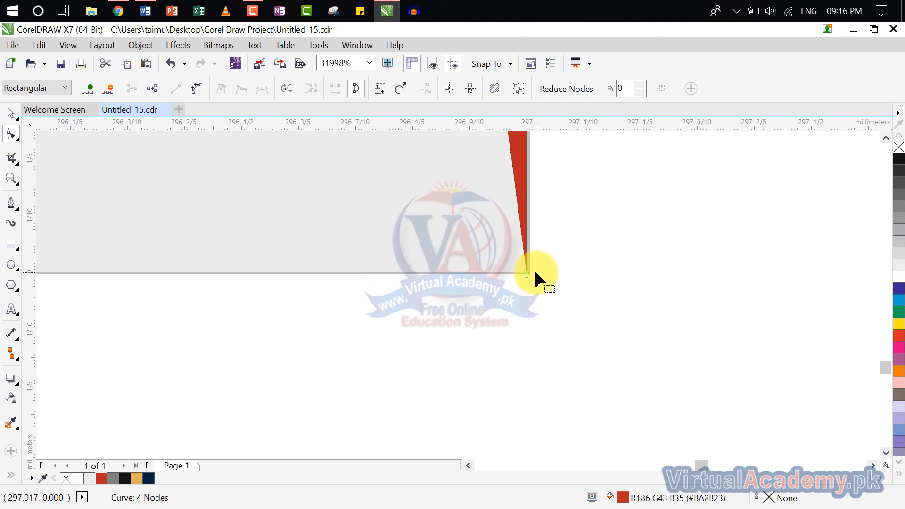
scroll(537, 273, down, 6)
scroll(538, 275, down, 4)
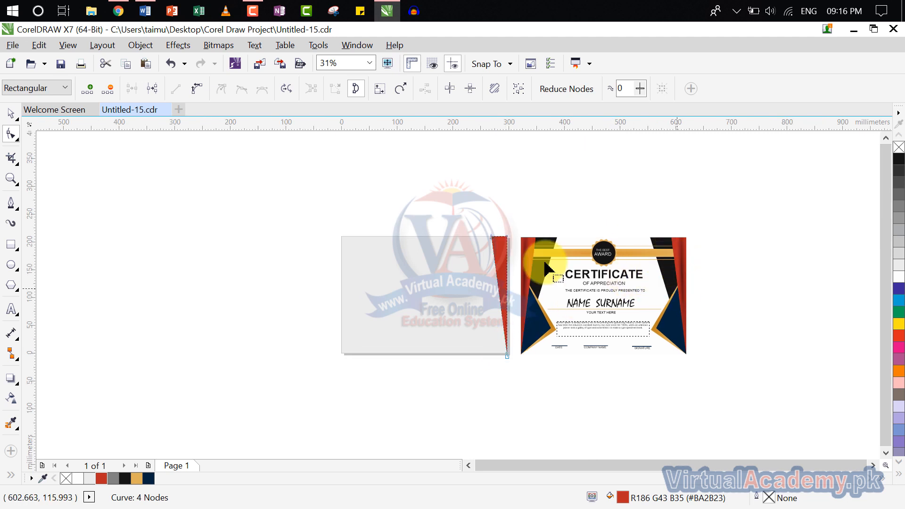
scroll(493, 255, up, 3)
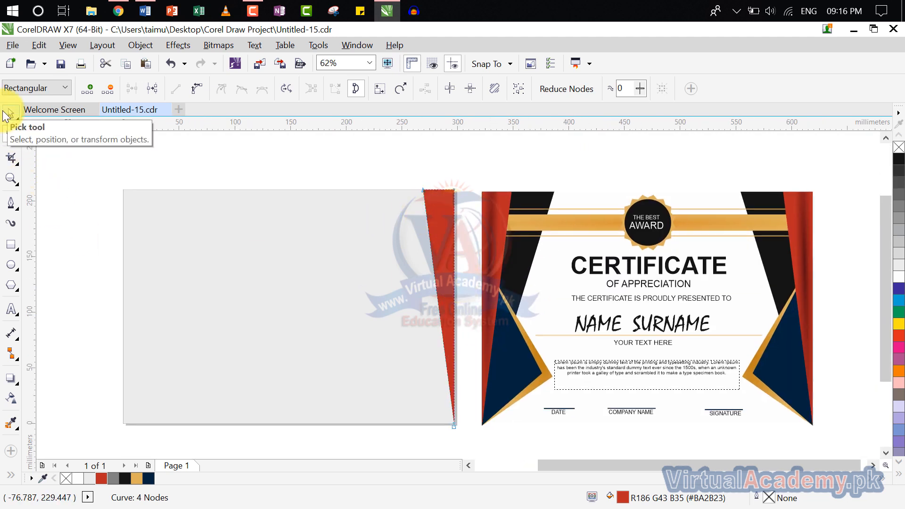
Step: Create a copy of the red triangle stretched leftward to about 44 mm wide and fill the copy with black
click(384, 166)
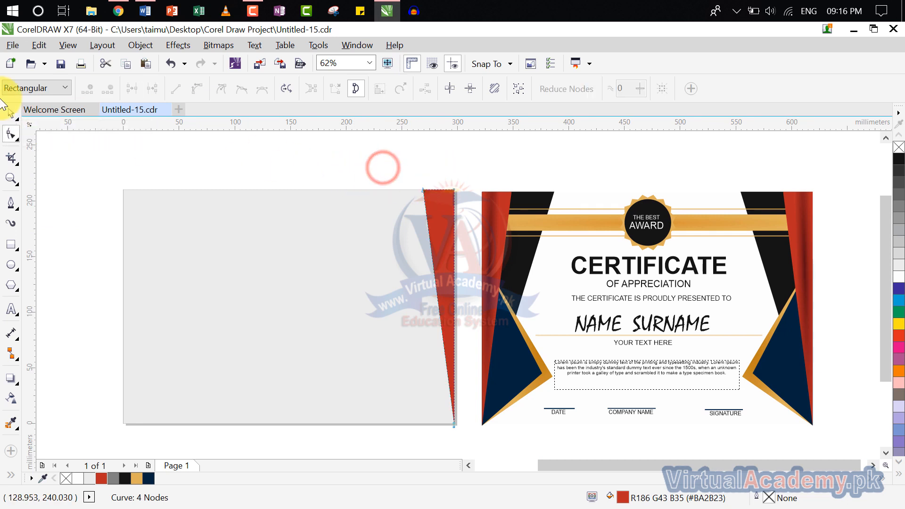
click(8, 112)
click(485, 154)
click(445, 219)
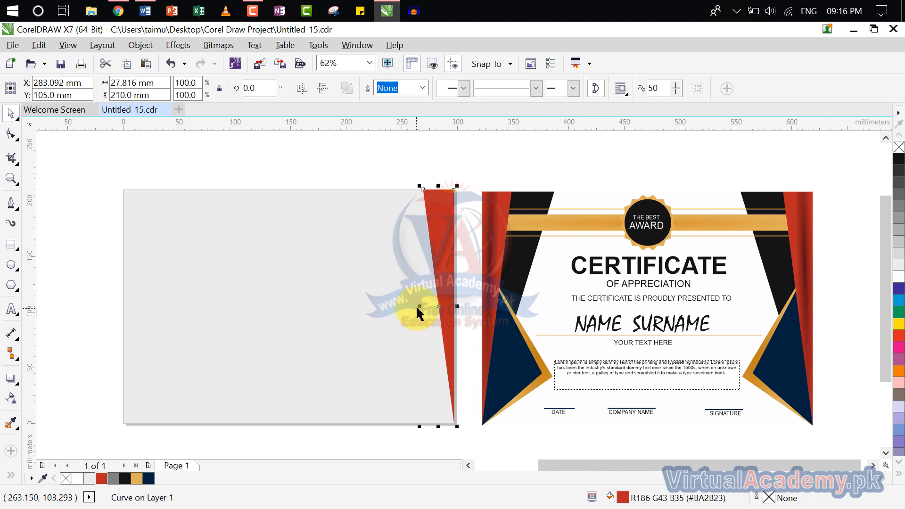
scroll(424, 189, up, 5)
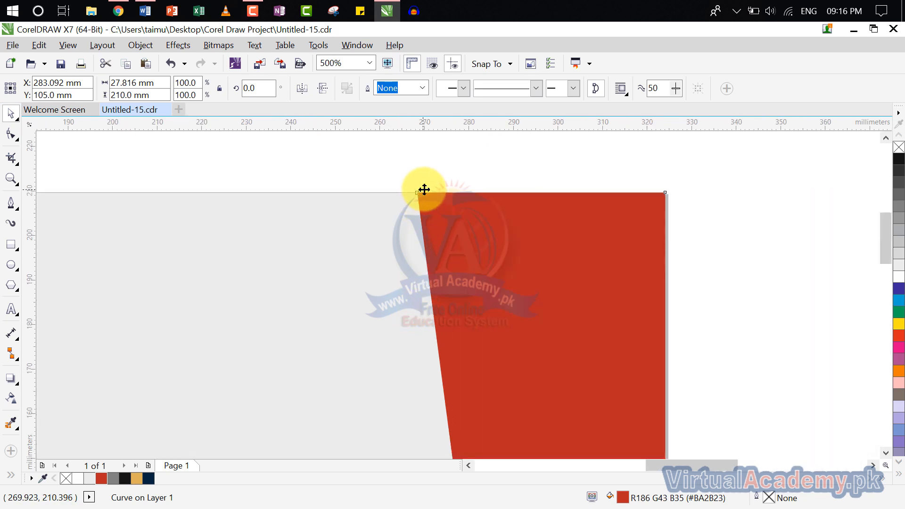
scroll(425, 189, down, 4)
scroll(444, 340, down, 3)
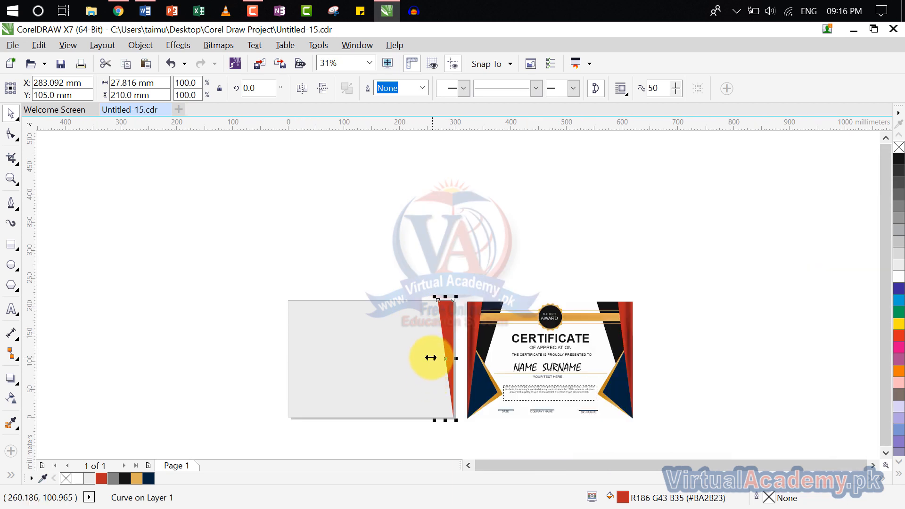
drag(436, 360, 427, 377)
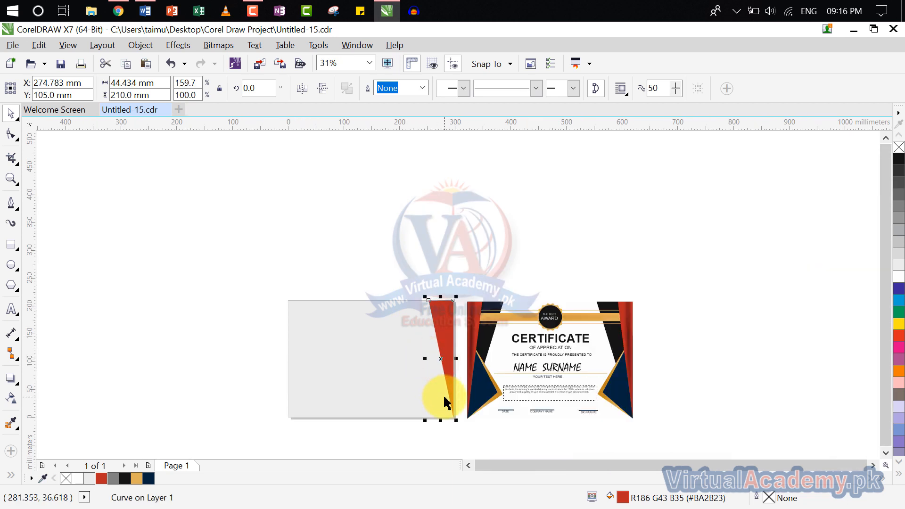
click(898, 160)
Step: Send the black triangle to the back of the layer
scroll(430, 313, up, 2)
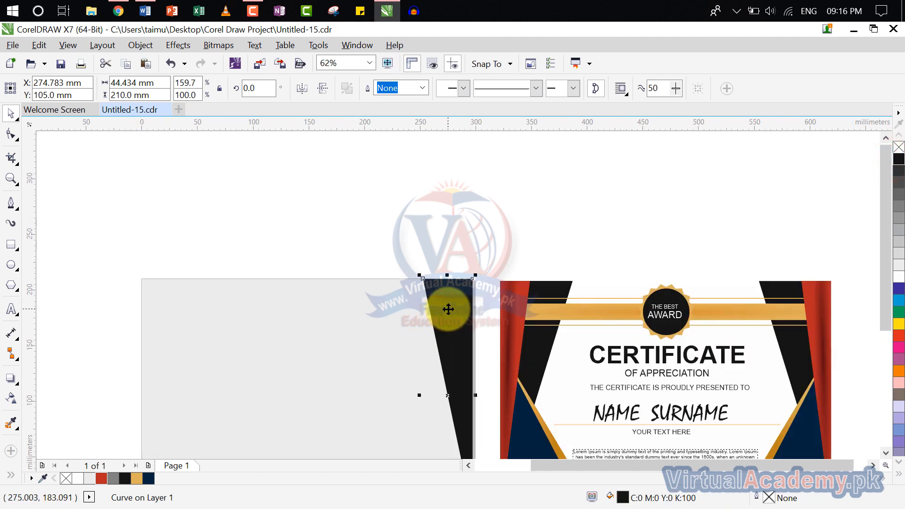
right_click(448, 310)
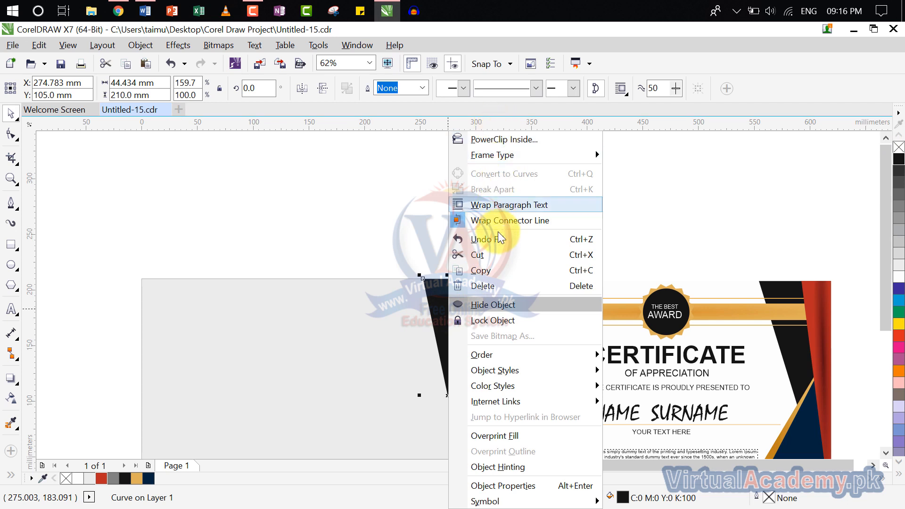
mouse_move(513, 358)
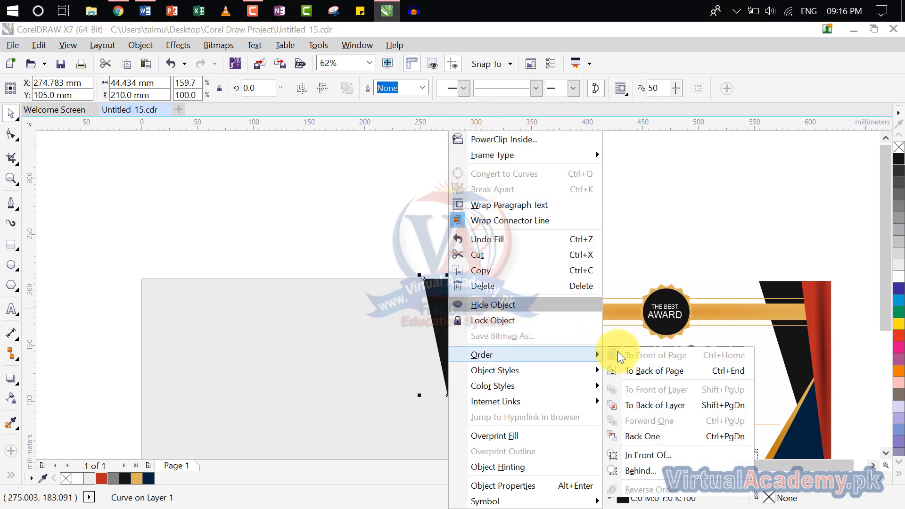
click(652, 404)
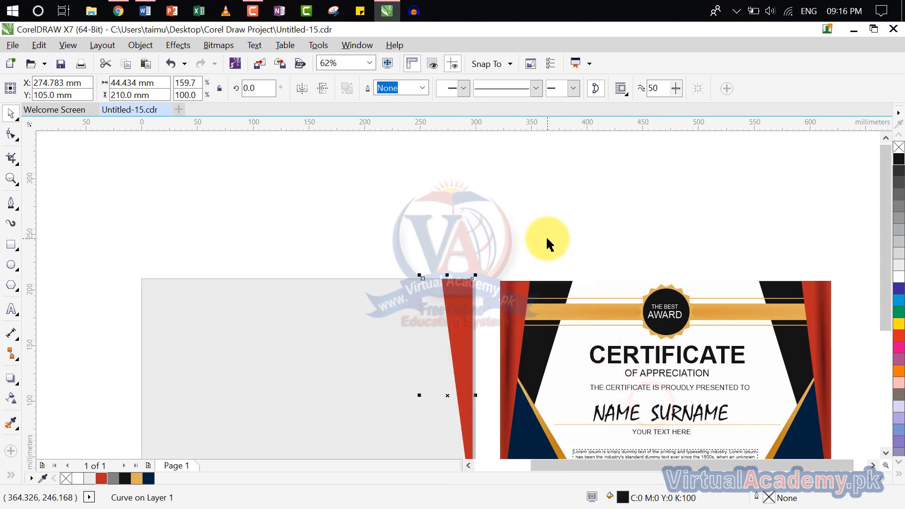
Step: Send the gray background rectangle to the back of the page, behind both triangles
click(326, 311)
right_click(328, 308)
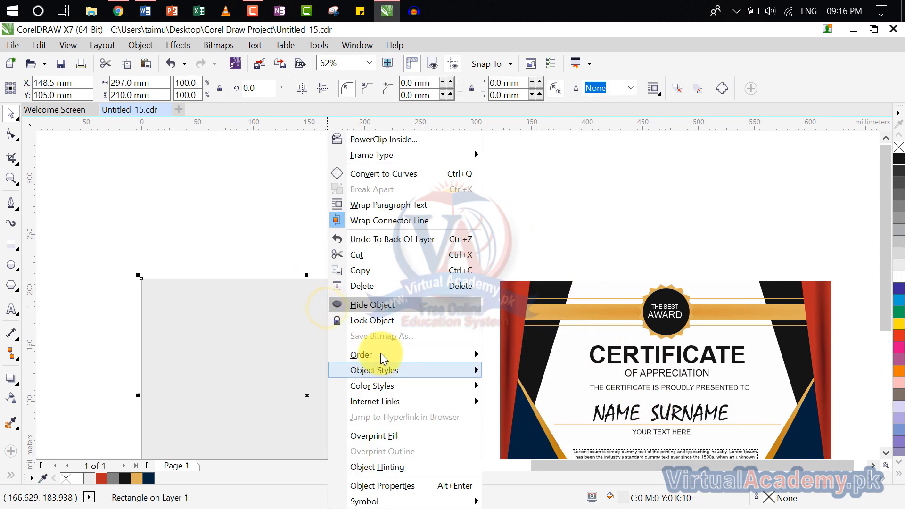
mouse_move(380, 355)
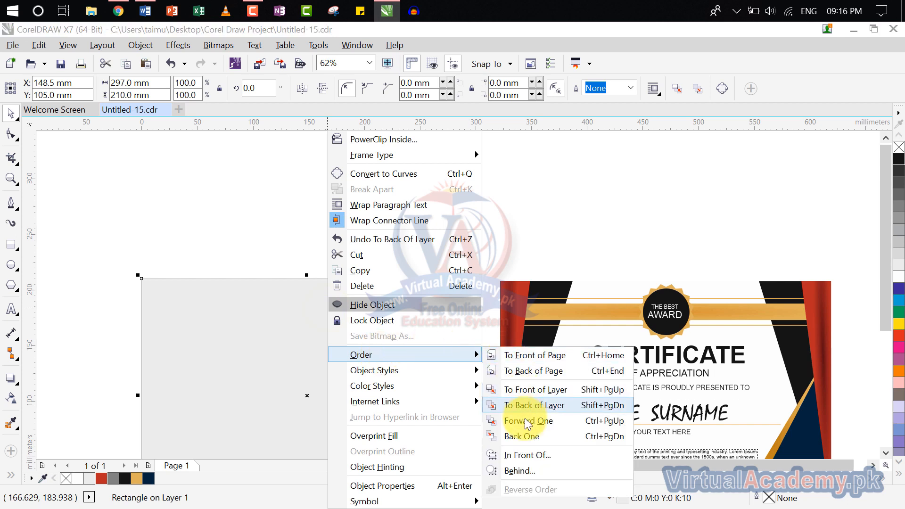
click(537, 370)
Step: Move the black triangle's top-left node leftward along the page's upper edge to widen the triangle to about 60 mm
click(434, 289)
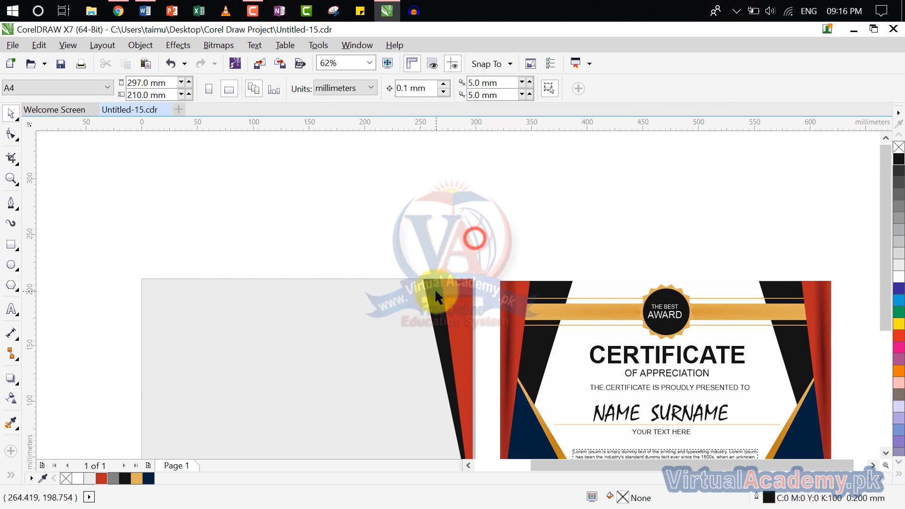
drag(424, 370, 389, 299)
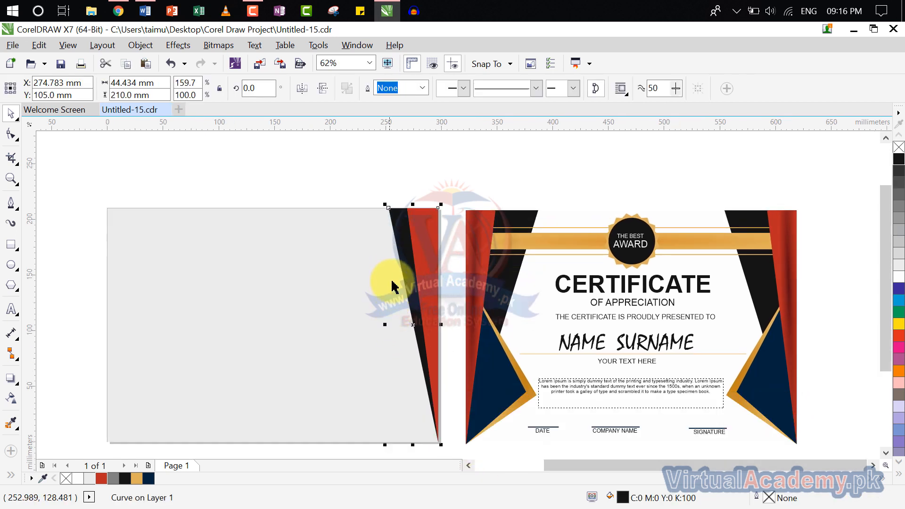
scroll(391, 213, up, 6)
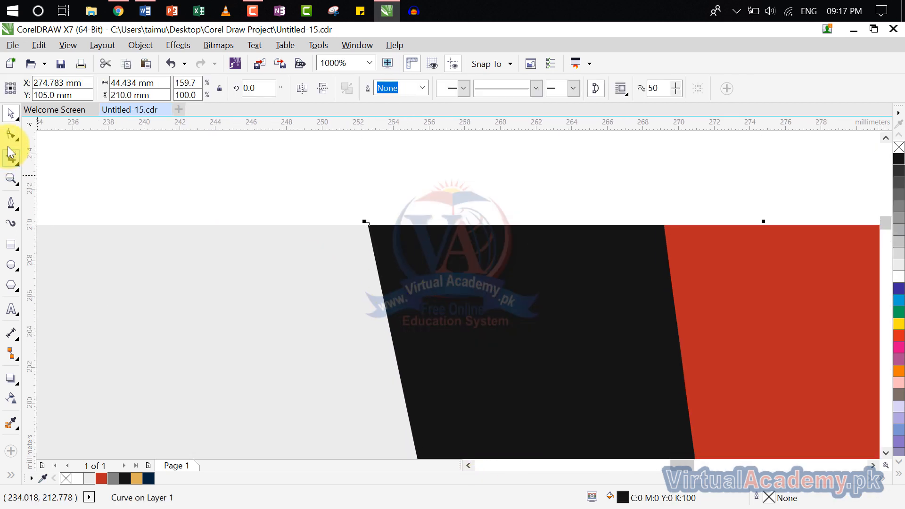
click(12, 138)
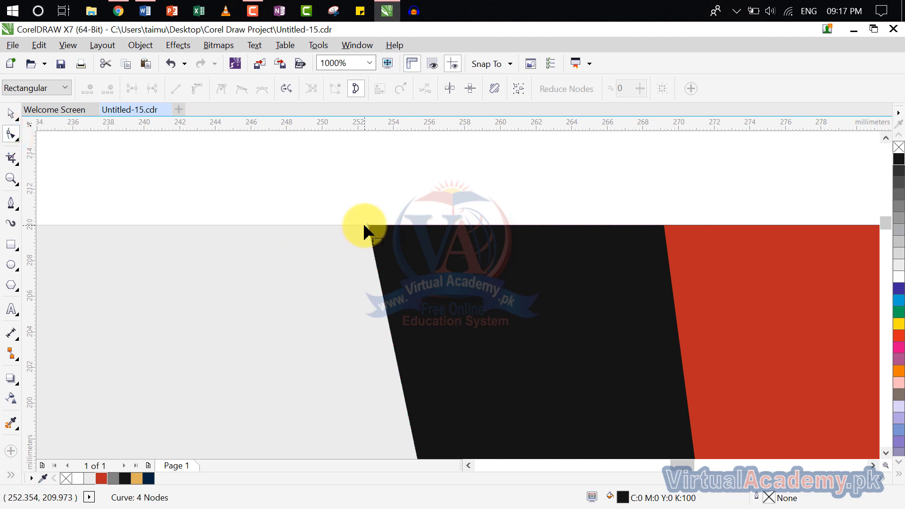
drag(368, 225, 289, 207)
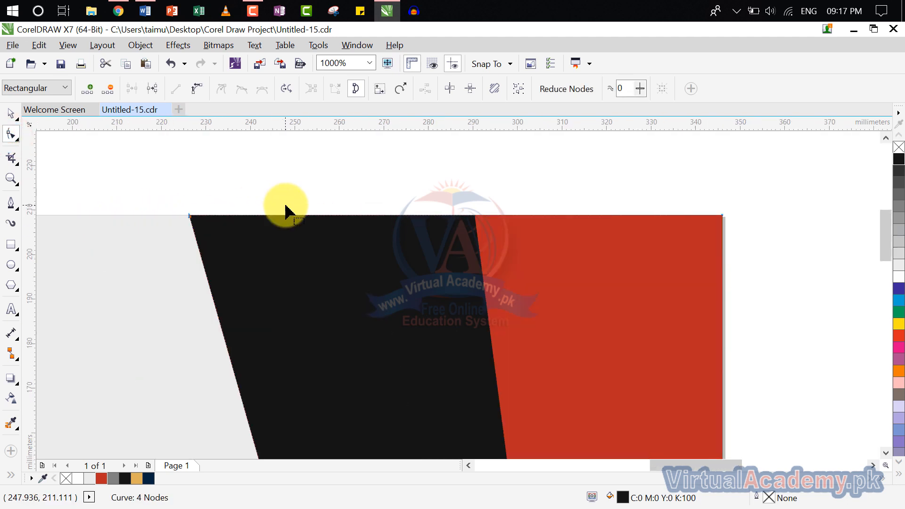
scroll(289, 206, down, 6)
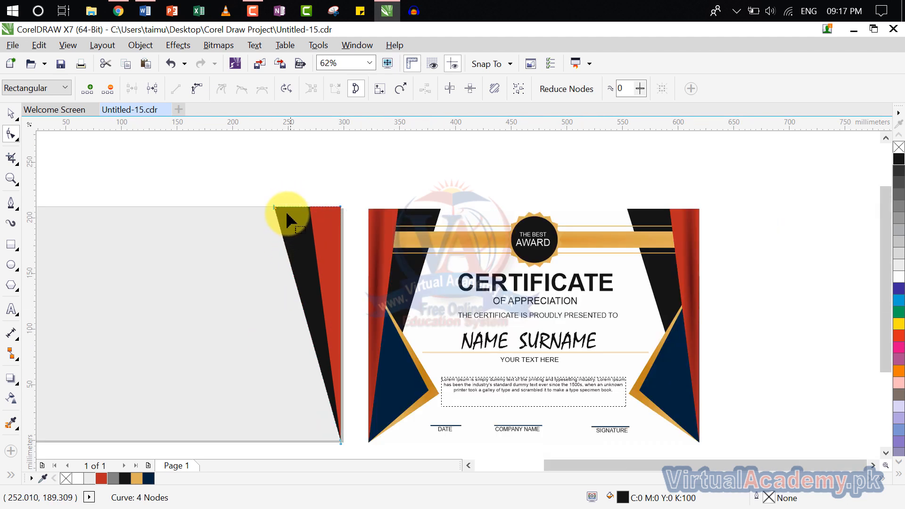
scroll(272, 212, up, 3)
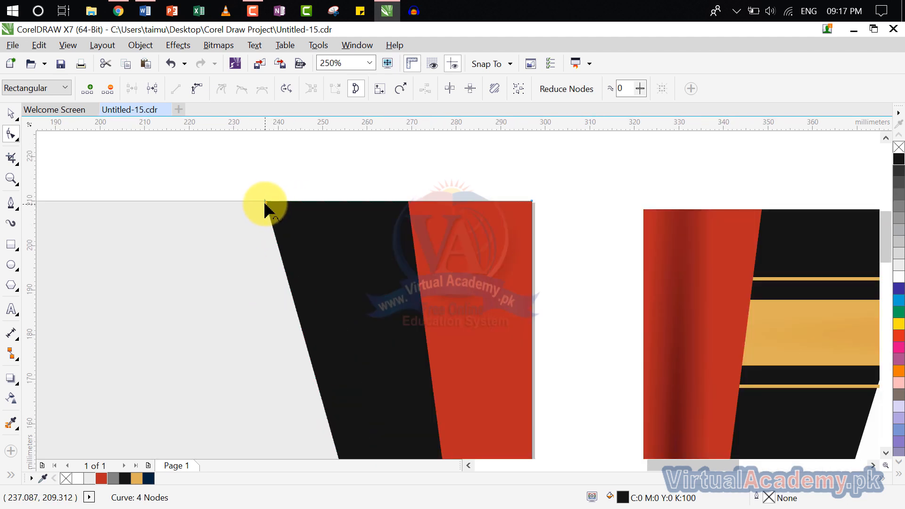
Step: Try to move the black triangle's top-left node slightly farther left, and undo the move
drag(266, 204, 250, 201)
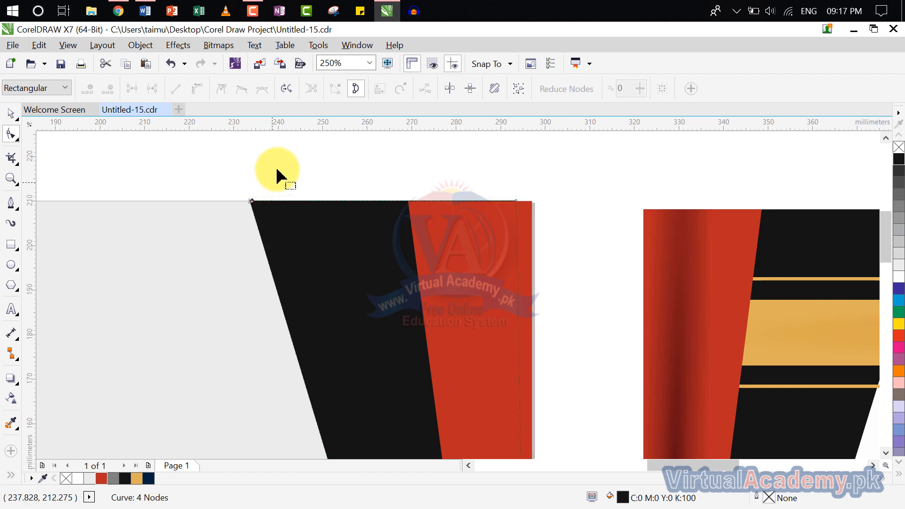
key(space)
click(310, 164)
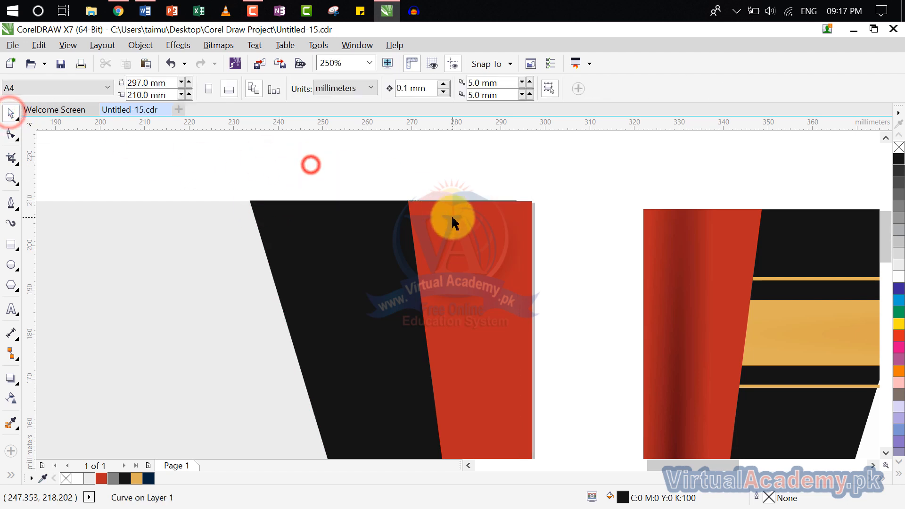
scroll(453, 219, down, 2)
scroll(452, 223, up, 3)
key(ctrl+z)
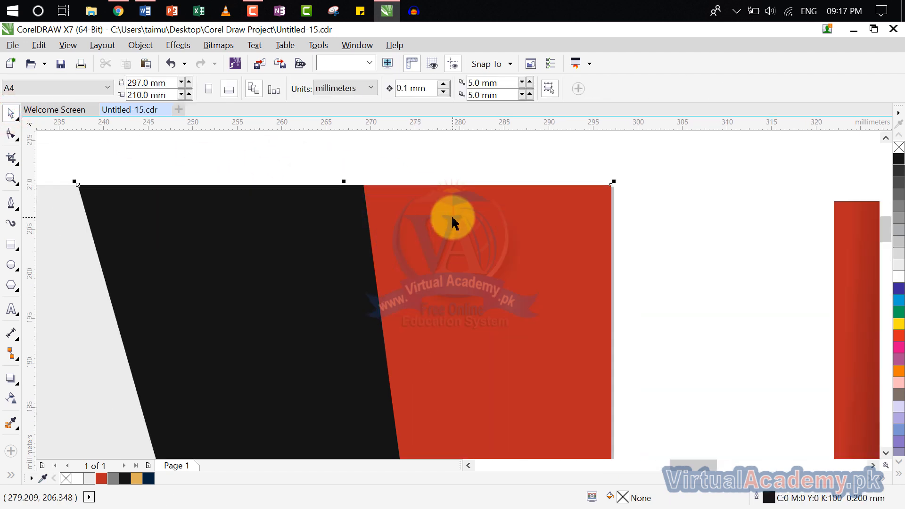
Step: Move only the black triangle's top-left node slightly farther left along the page edge, widening the triangle to about 61 mm
drag(116, 193, 388, 209)
scroll(383, 202, up, 3)
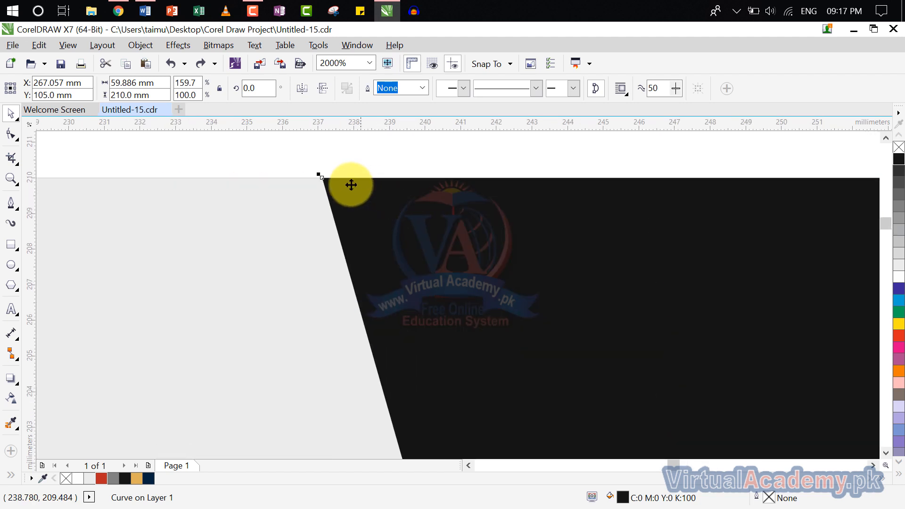
click(10, 136)
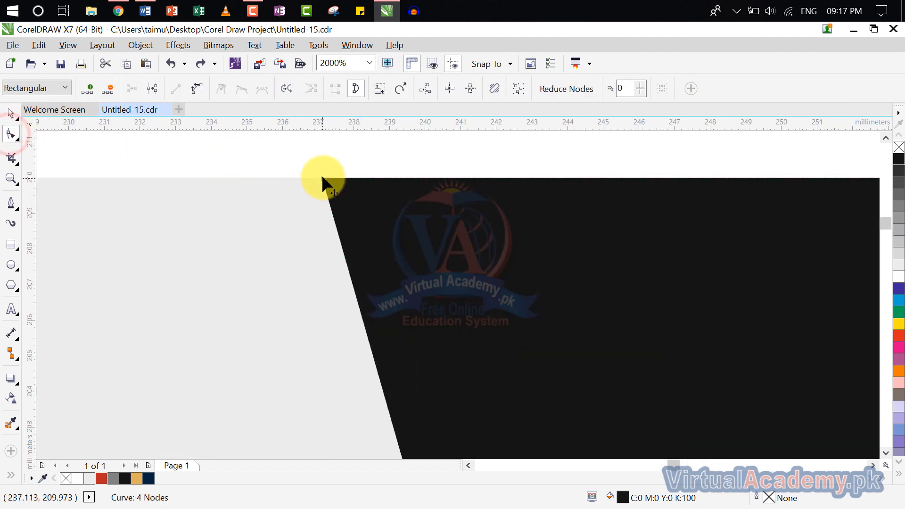
drag(322, 179, 272, 180)
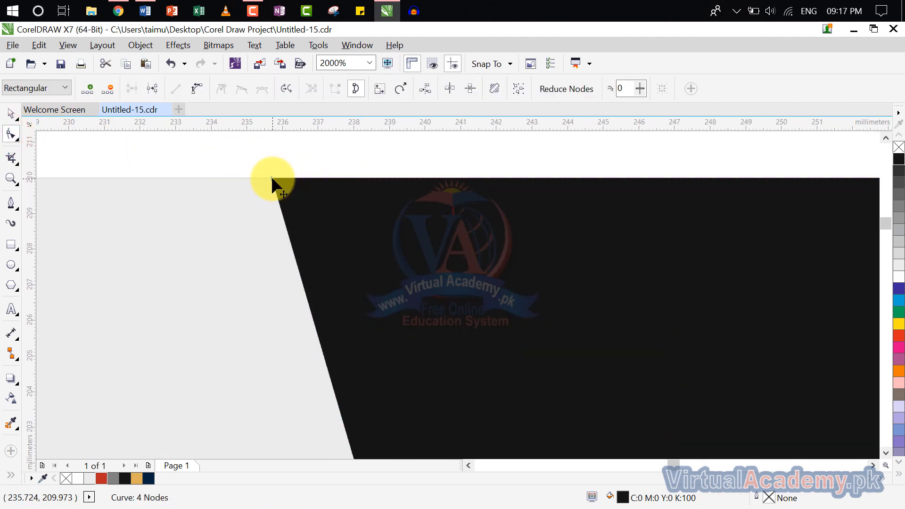
scroll(272, 179, down, 3)
scroll(272, 179, down, 2)
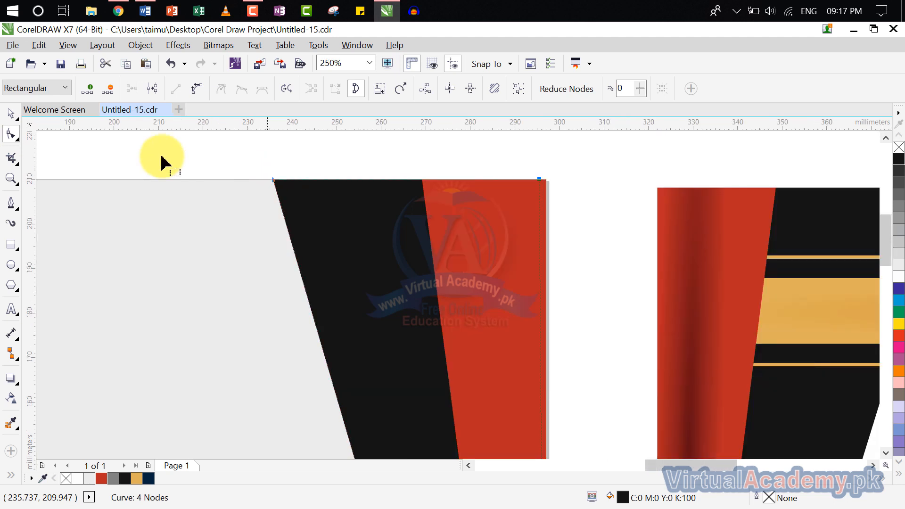
click(11, 114)
click(153, 154)
scroll(317, 195, down, 4)
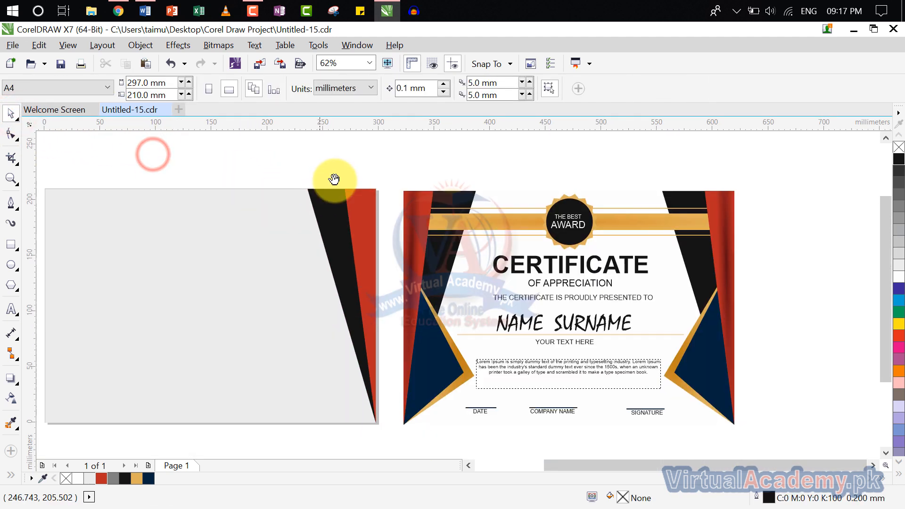
Step: Apply an interactive fountain fill along the length of the red triangle and make it elliptical
drag(379, 234, 365, 281)
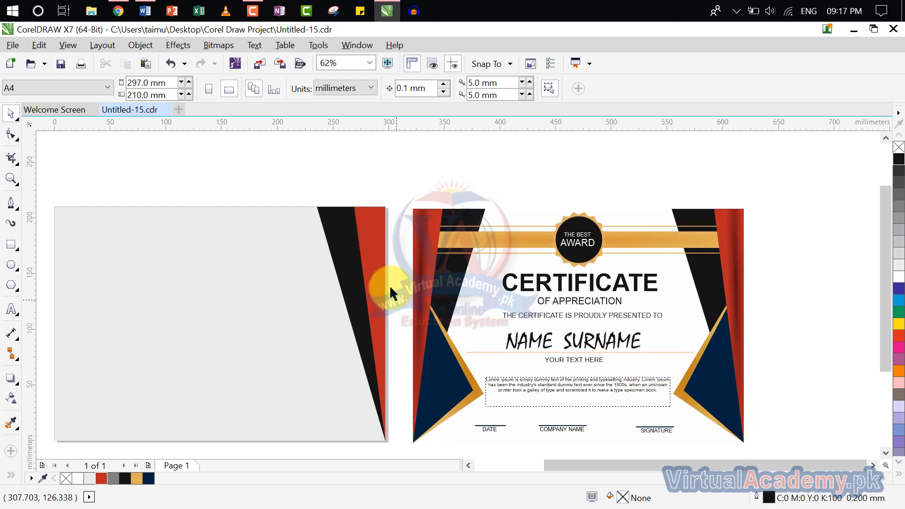
click(378, 276)
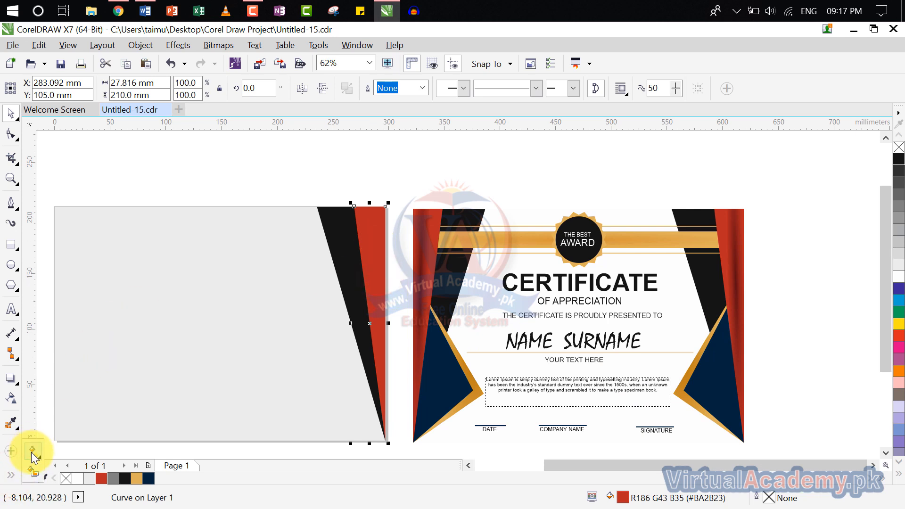
click(31, 452)
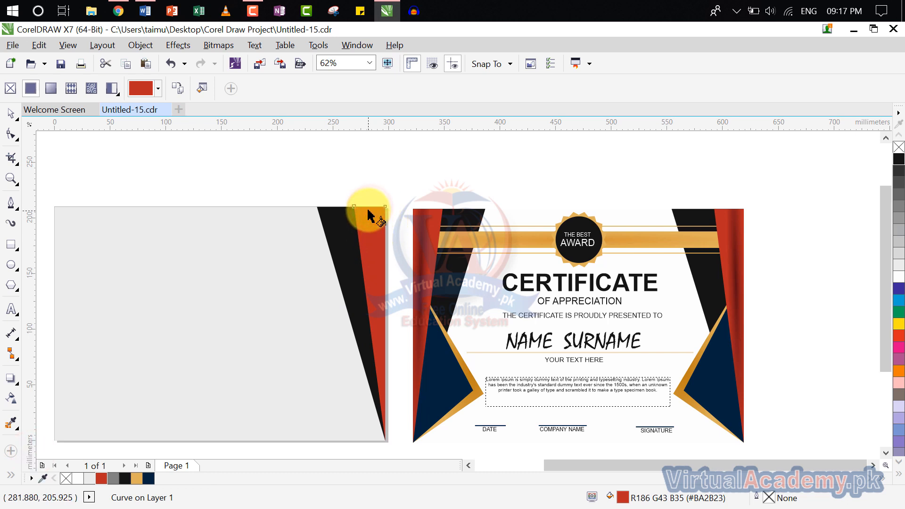
drag(369, 211, 385, 425)
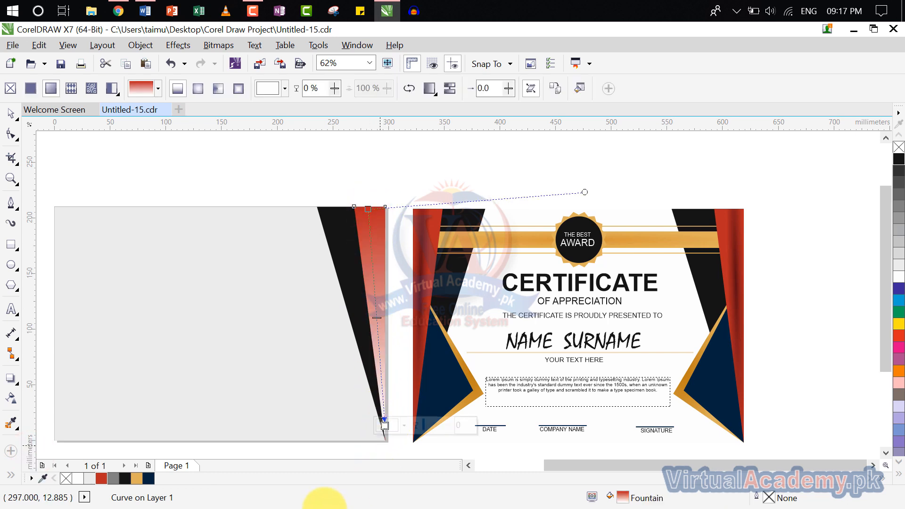
click(196, 88)
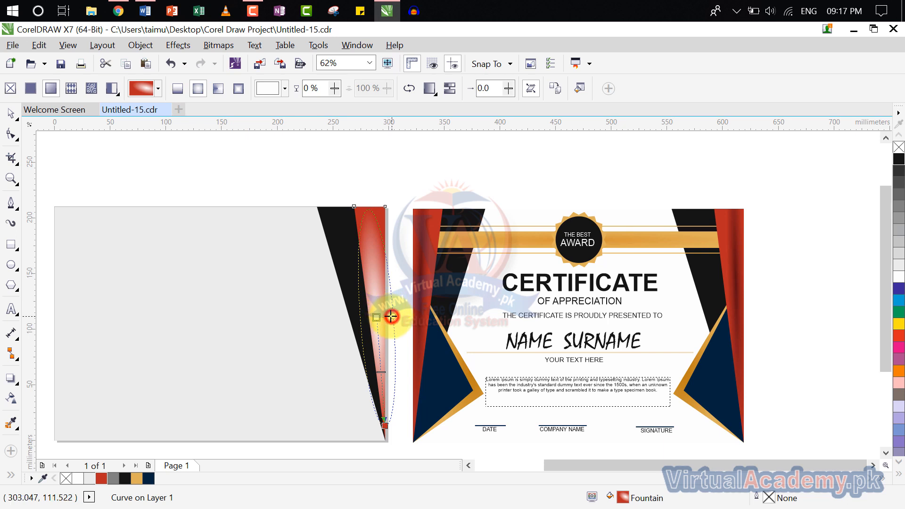
Step: Adjust the center and width of the elliptical gradient so its inner color runs as a narrow band down the red triangle
drag(391, 317, 375, 279)
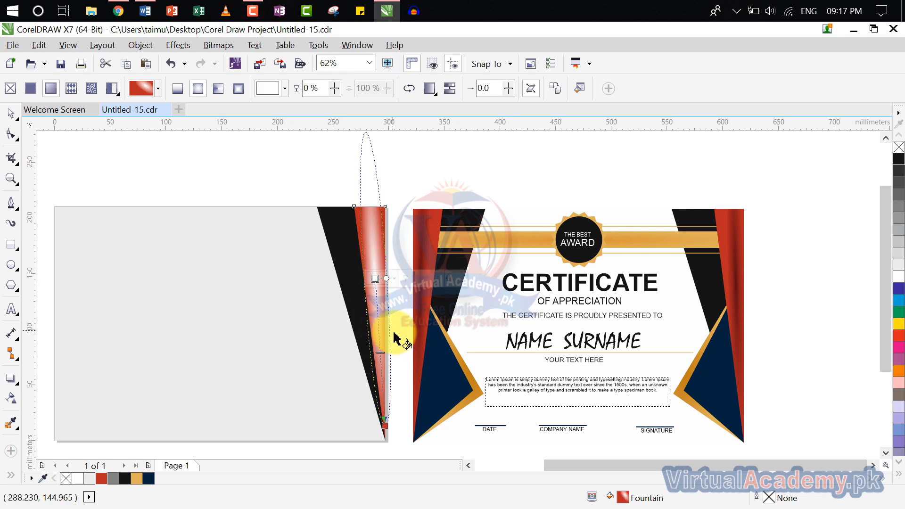
key(ctrl+z)
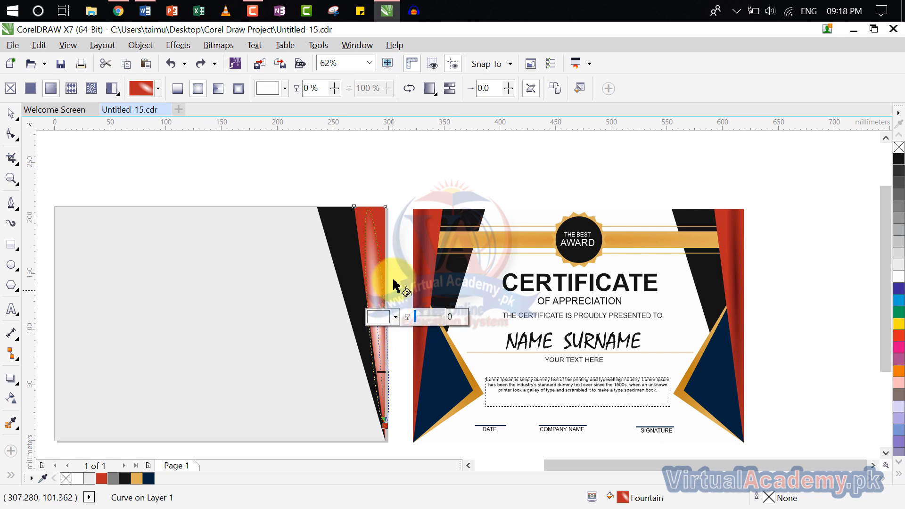
click(390, 416)
click(389, 328)
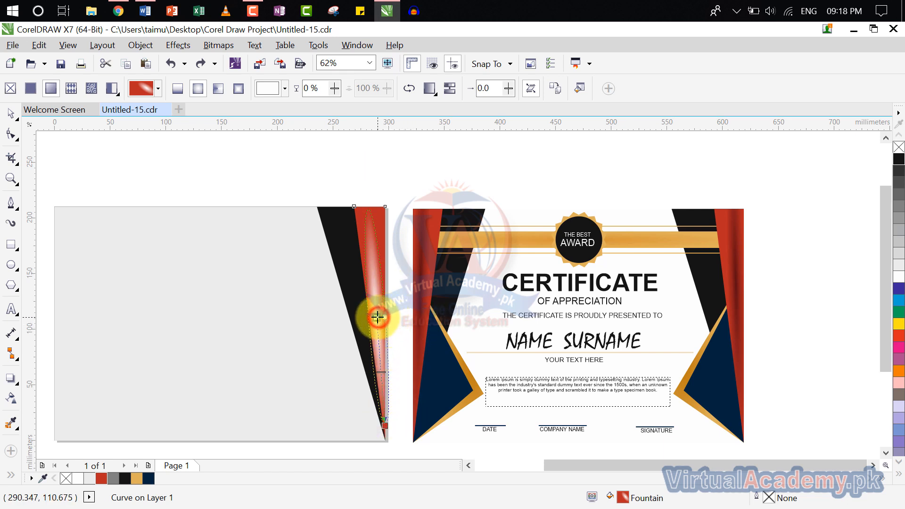
drag(377, 315, 378, 315)
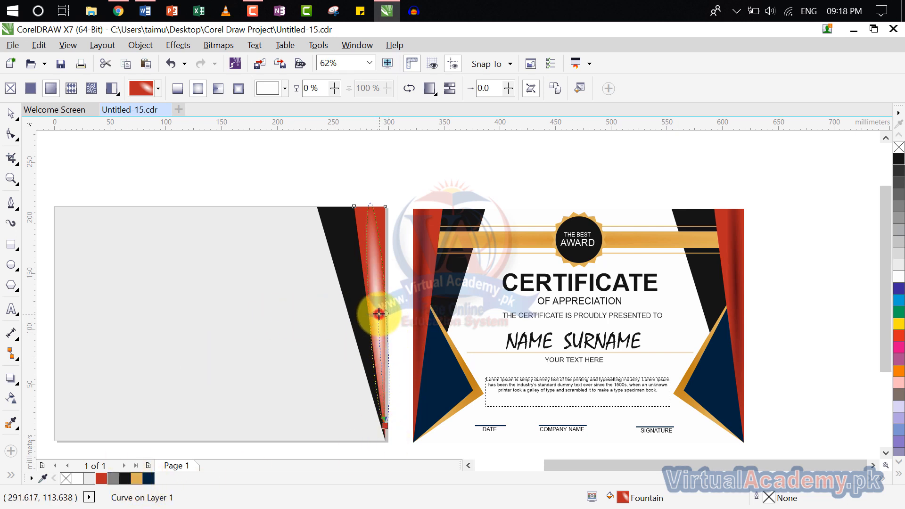
Step: Set the gradient's center color to dark red, about C19 M100 Y95 K73, and shift the center slightly up the triangle
click(379, 314)
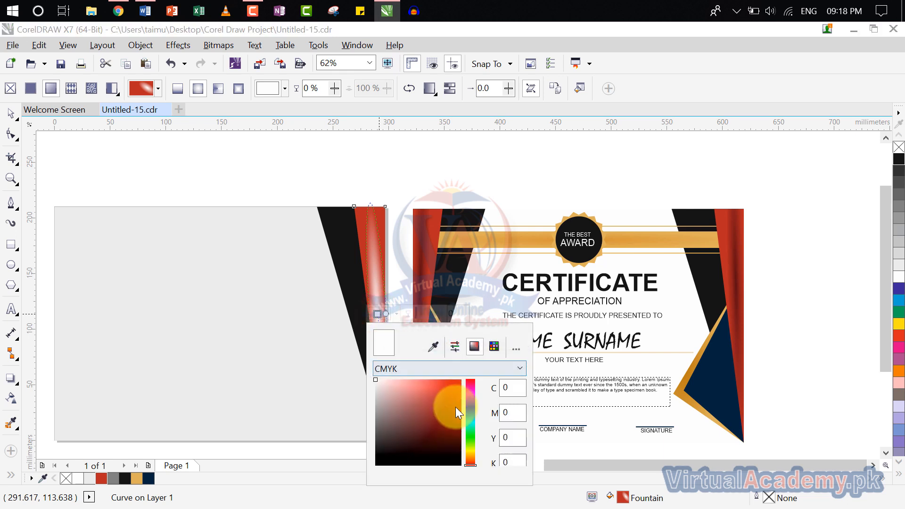
drag(456, 406, 447, 443)
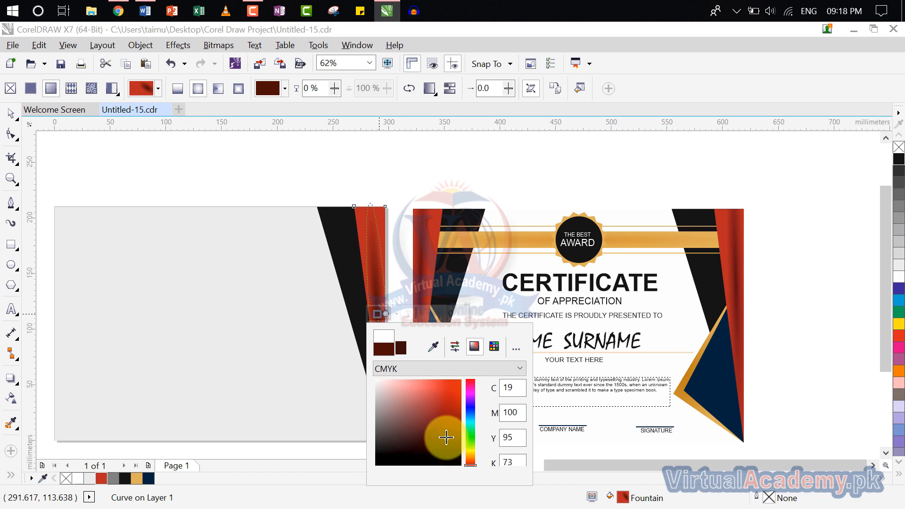
click(469, 154)
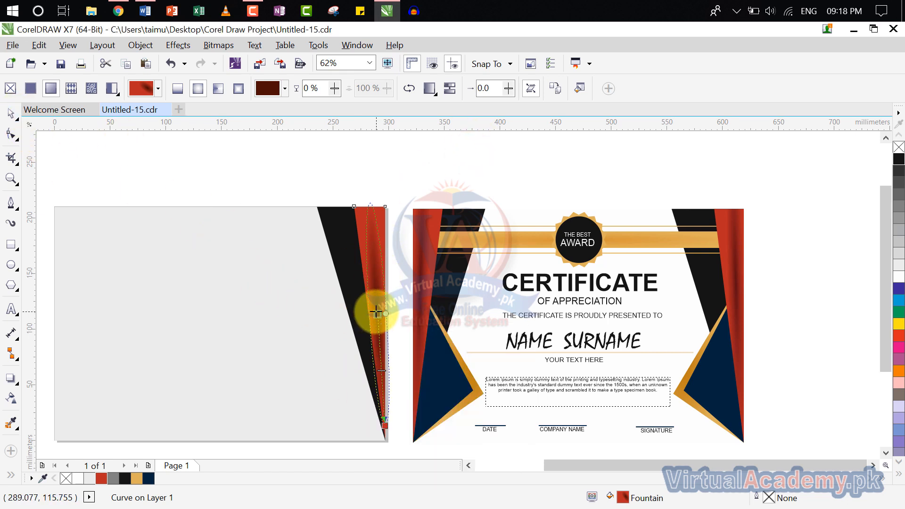
drag(376, 312, 377, 298)
click(10, 114)
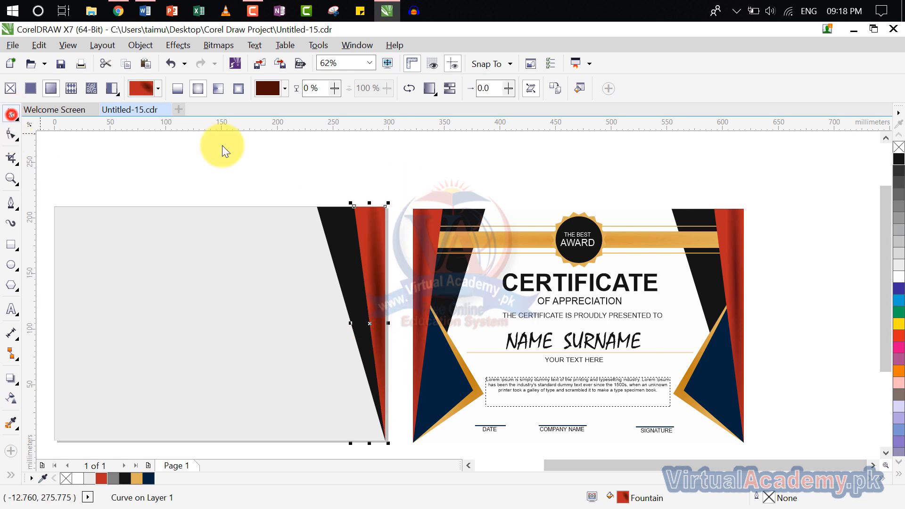
click(401, 229)
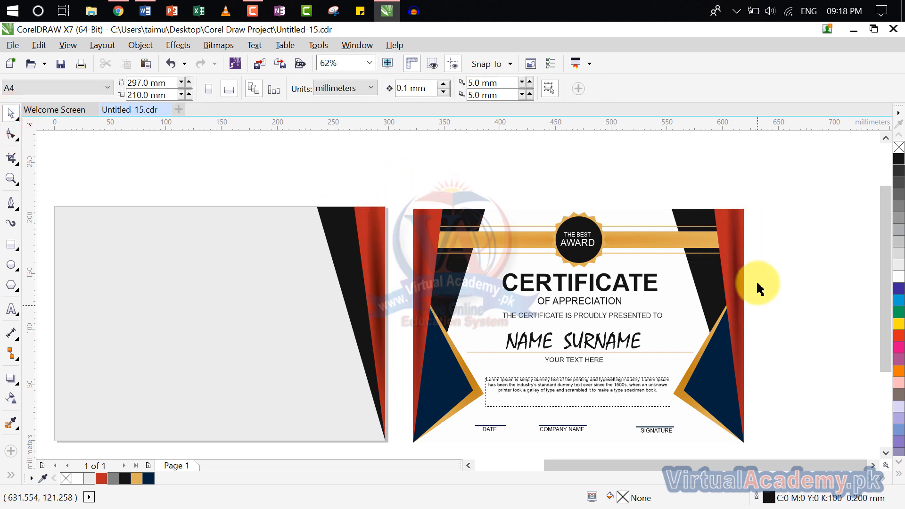
Step: Bring the black triangle one level forward, in front of the red gradient triangle
scroll(364, 217, up, 4)
scroll(364, 218, down, 4)
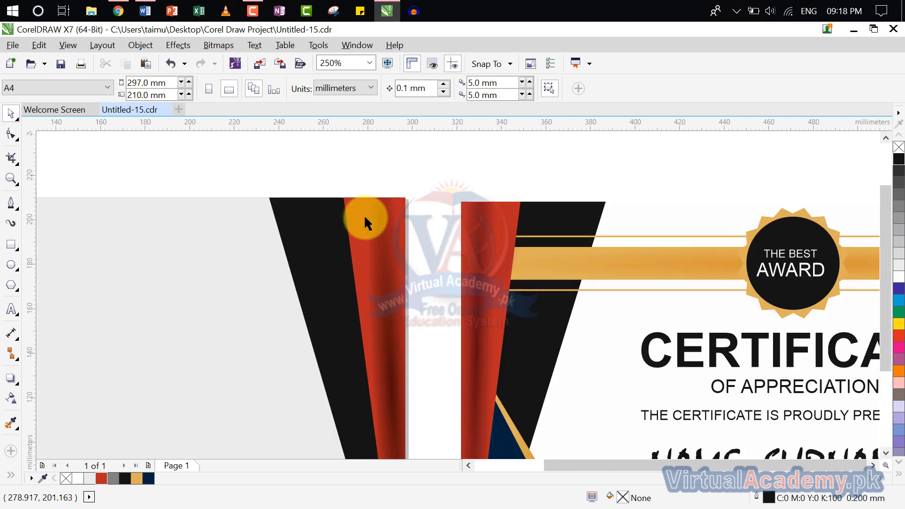
click(341, 240)
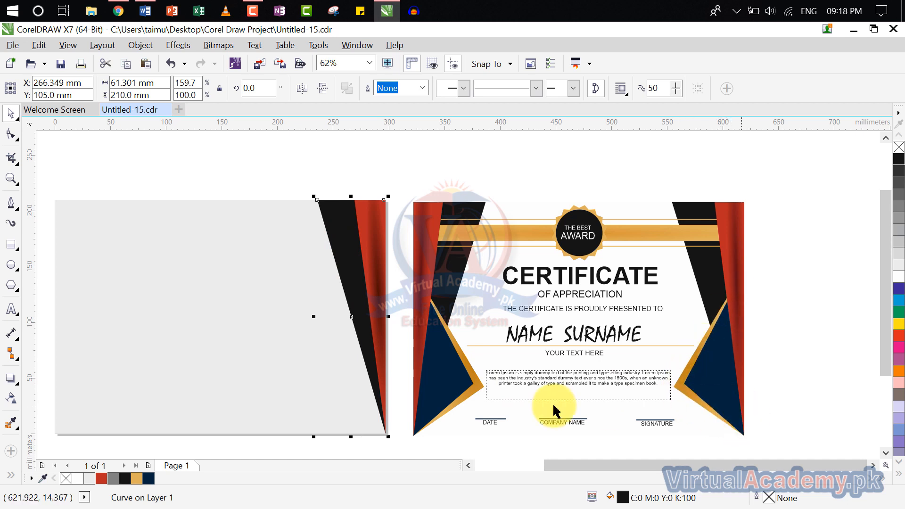
click(411, 181)
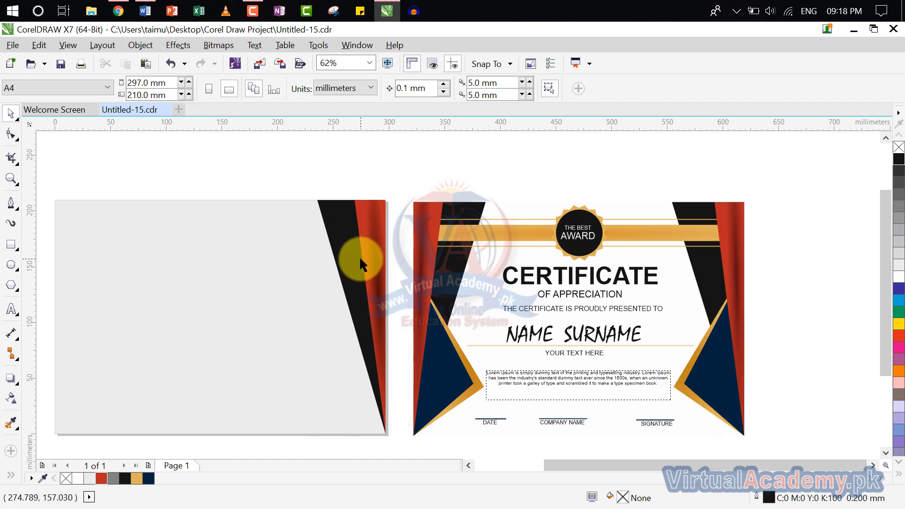
drag(360, 264, 371, 259)
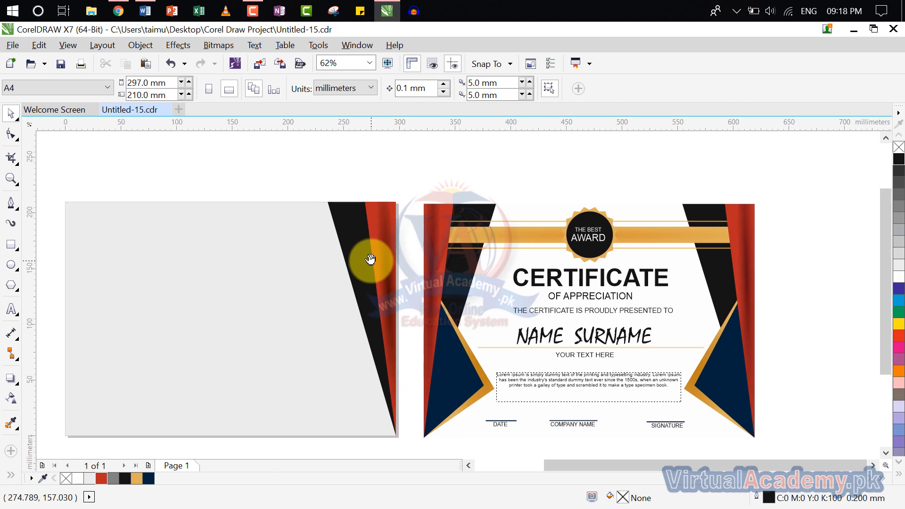
click(363, 273)
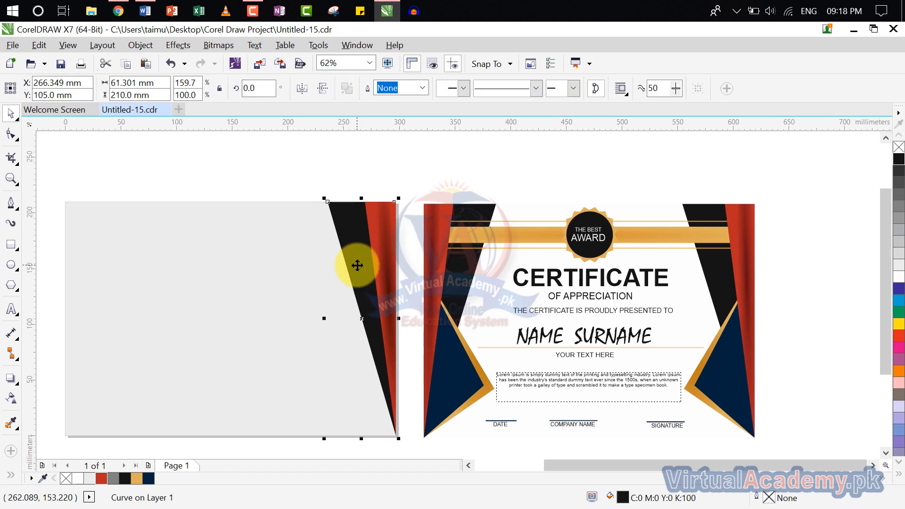
key(ctrl+Page_Up)
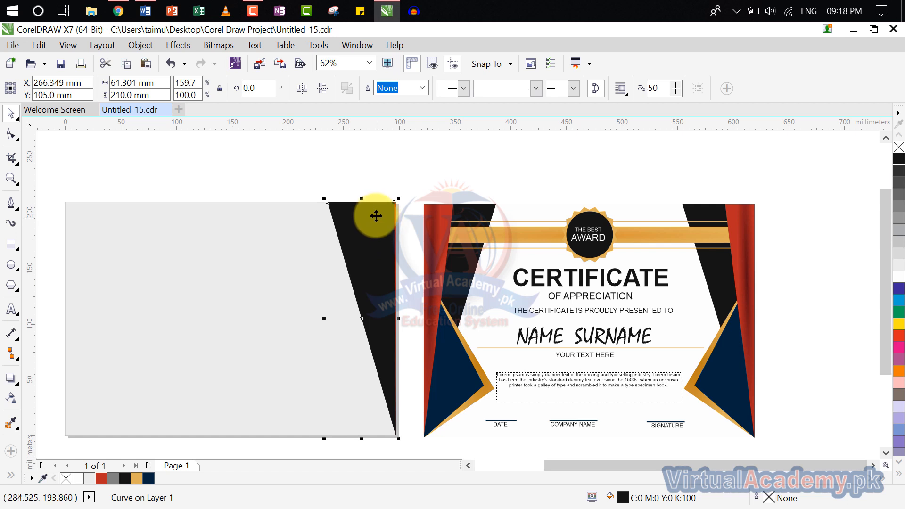
Step: Shorten the front black triangle from its upper edge to about 120 mm high and align it with the page's right edge
drag(361, 199, 362, 298)
scroll(388, 318, up, 4)
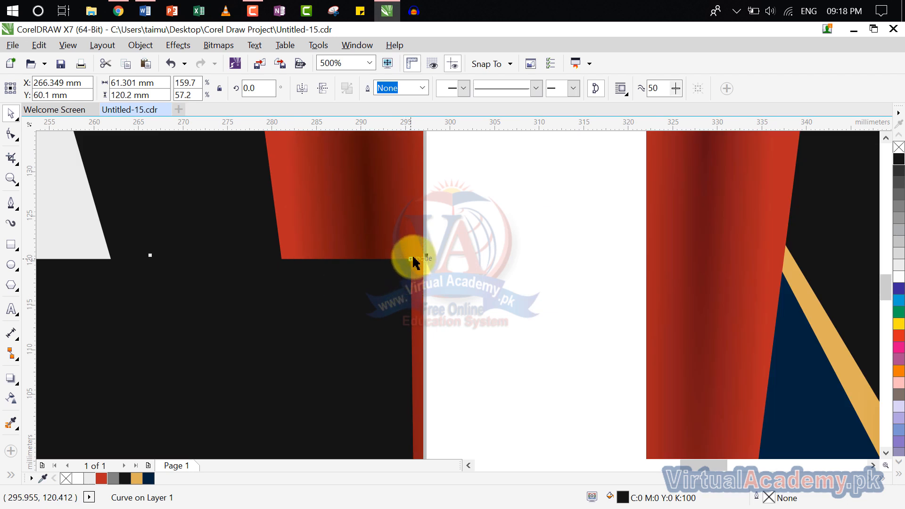
mouse_move(412, 262)
mouse_down()
mouse_move(425, 264)
mouse_move(422, 248)
mouse_up()
scroll(431, 293, down, 4)
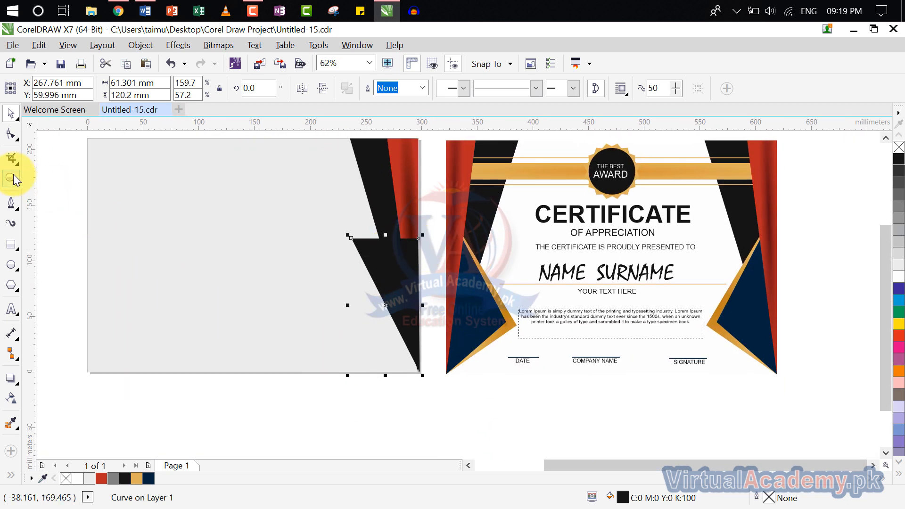
Step: Pull the short black triangle's upper-left node outward and down, and raise its upper-right node along the page edge to about 145 mm
click(10, 136)
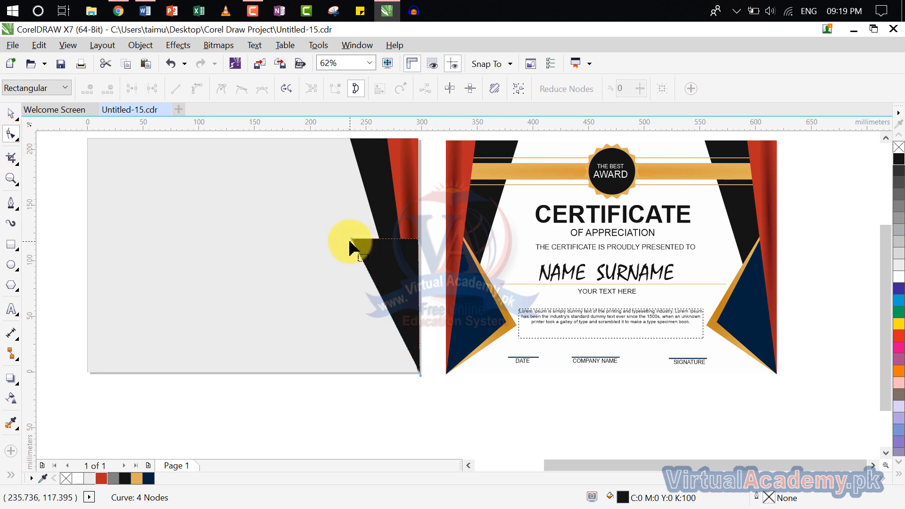
drag(352, 241, 299, 288)
drag(369, 324, 305, 325)
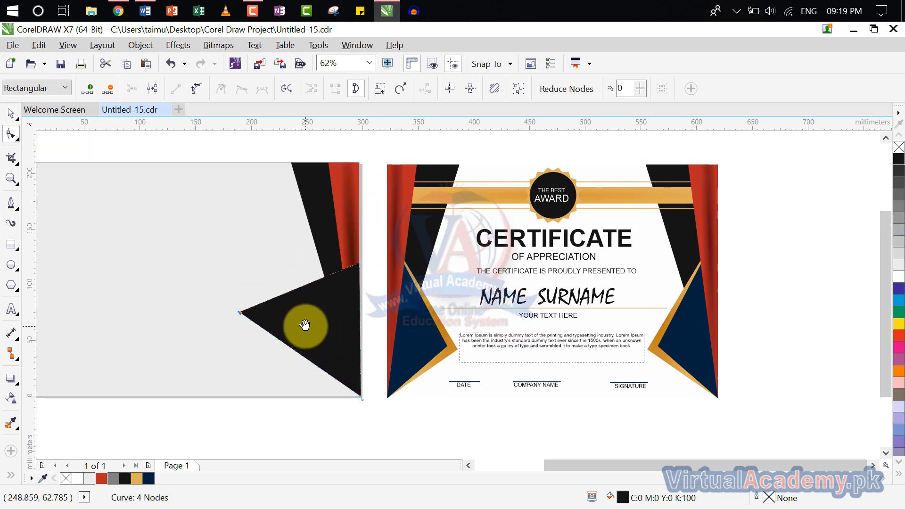
scroll(362, 272, up, 4)
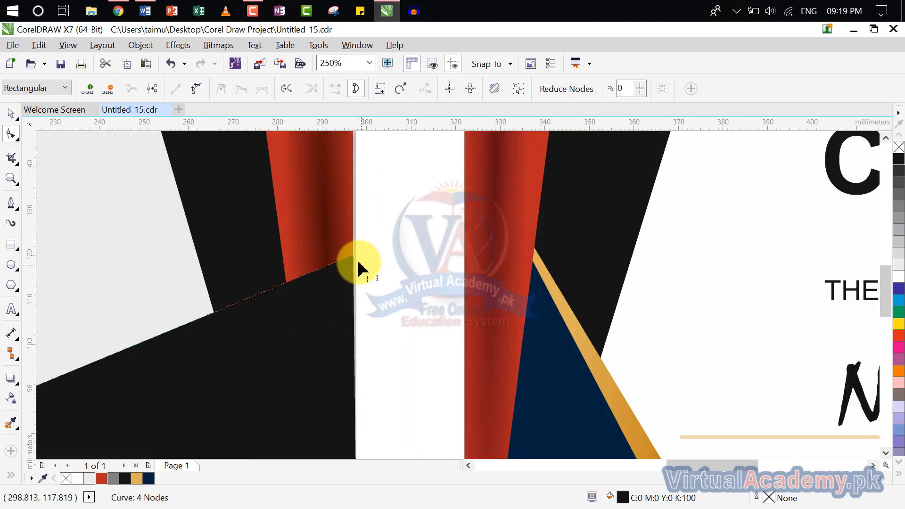
drag(353, 257, 352, 147)
scroll(320, 219, down, 4)
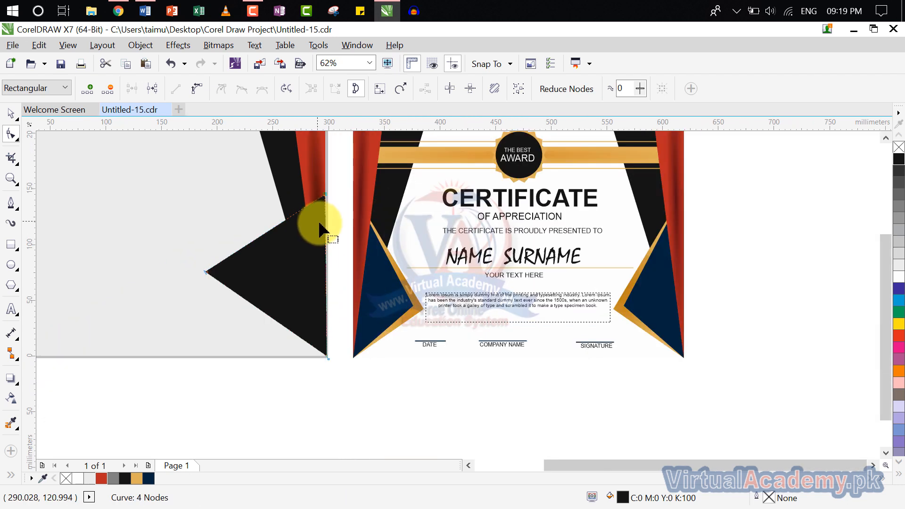
Step: Lower the triangle's upper-right node to make it about 119 mm high, and move its left tip down and inward to about 88 mm wide
drag(323, 229, 366, 285)
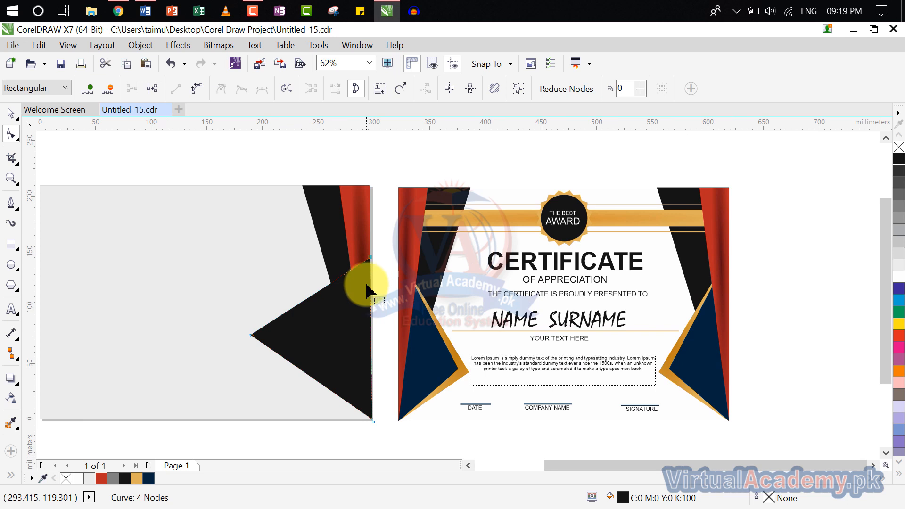
scroll(366, 285, up, 4)
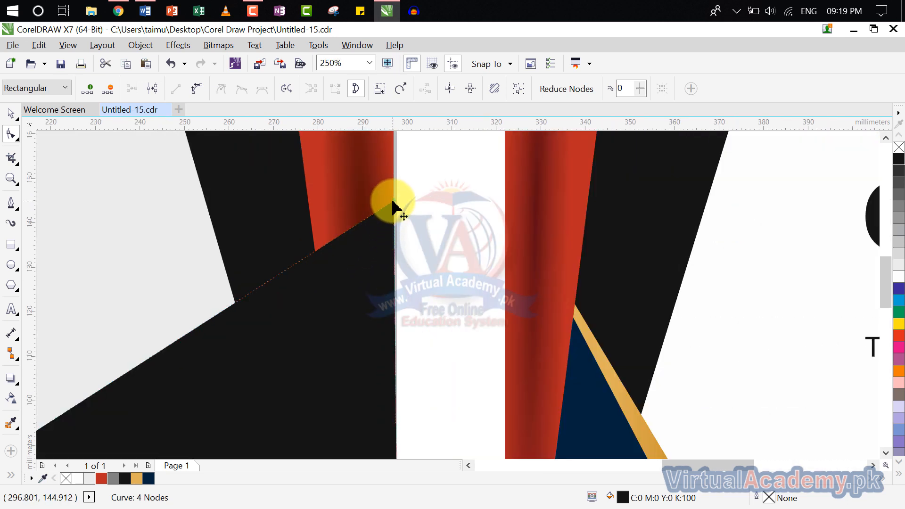
drag(395, 206, 395, 317)
scroll(392, 317, down, 4)
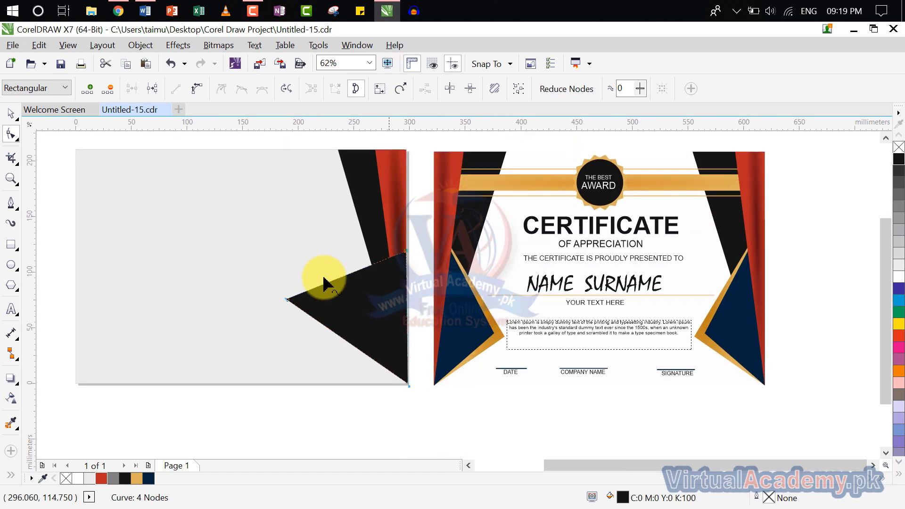
drag(288, 299, 311, 336)
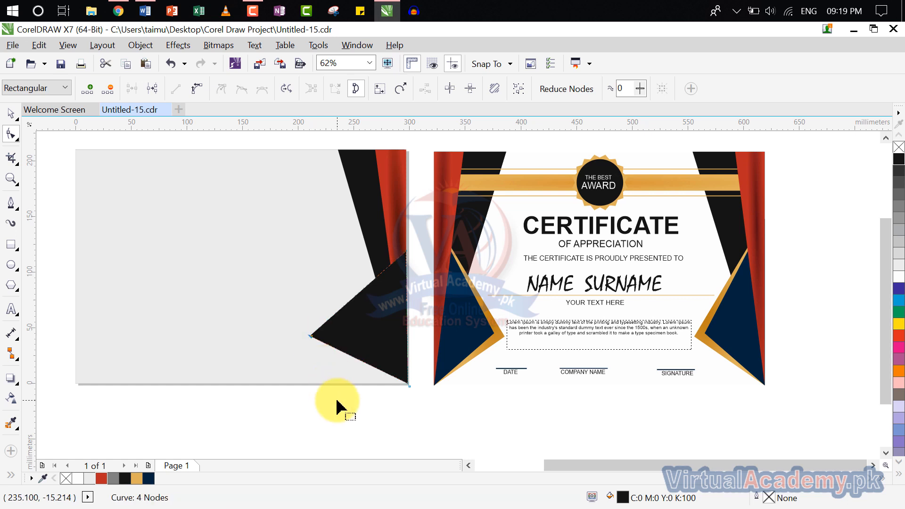
Step: Fill the reshaped black triangle with the gold color R224 G177 B90 from the document's colors
click(11, 113)
click(192, 252)
click(361, 345)
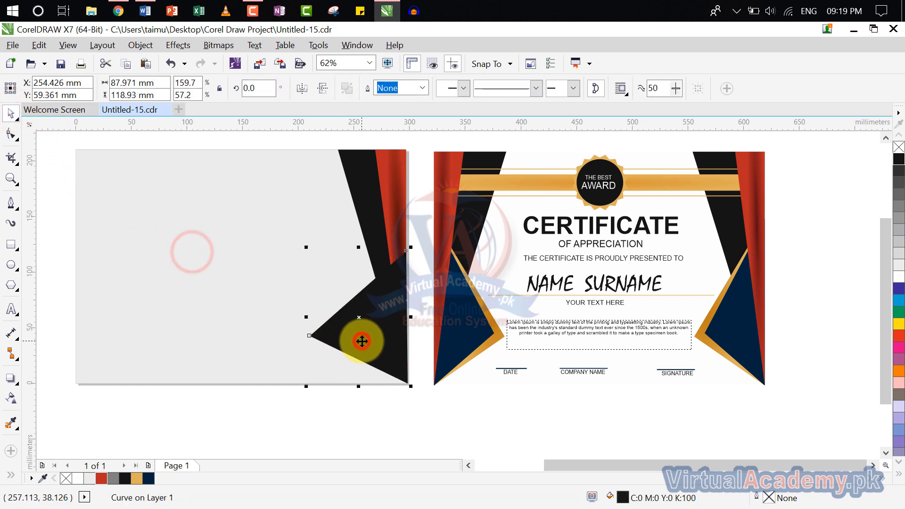
click(140, 479)
click(190, 282)
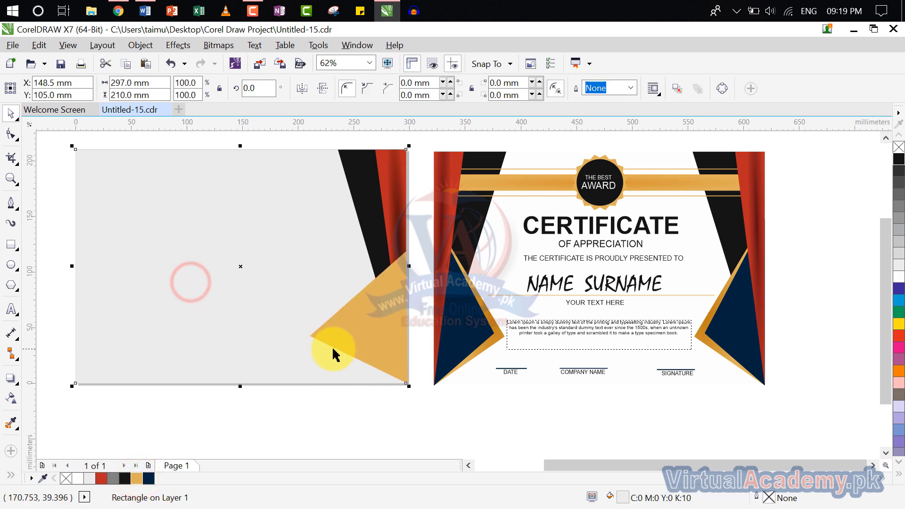
Step: Fine-tune the gold triangle's left tip, moving it slightly inward so the triangle is about 87 mm wide
click(360, 339)
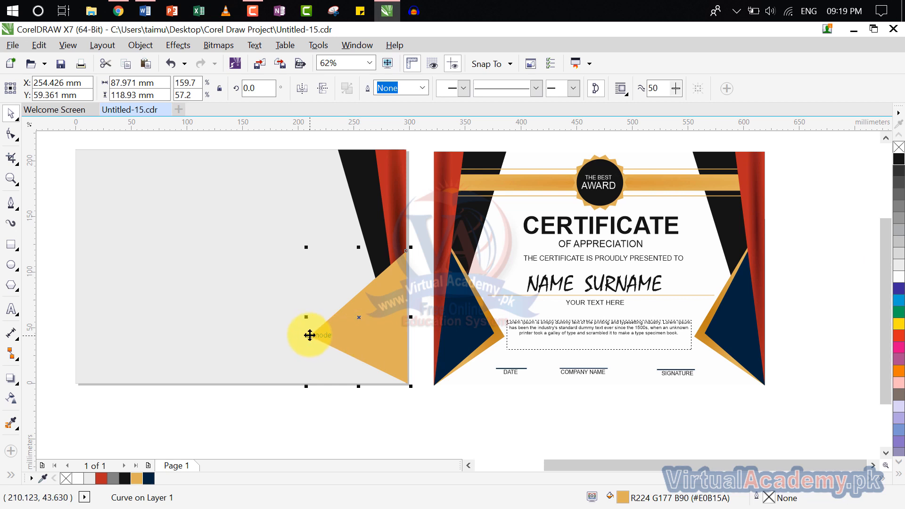
scroll(309, 336, up, 3)
click(12, 137)
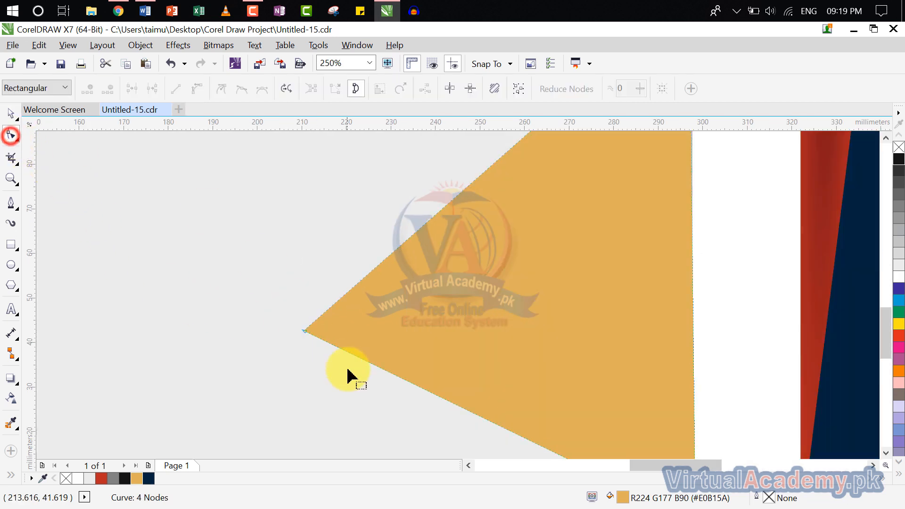
drag(306, 331, 312, 311)
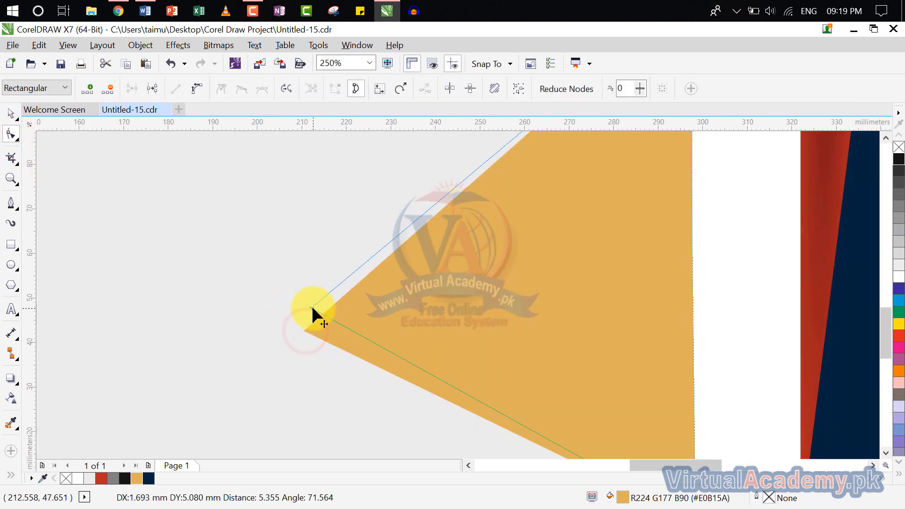
scroll(328, 328, down, 3)
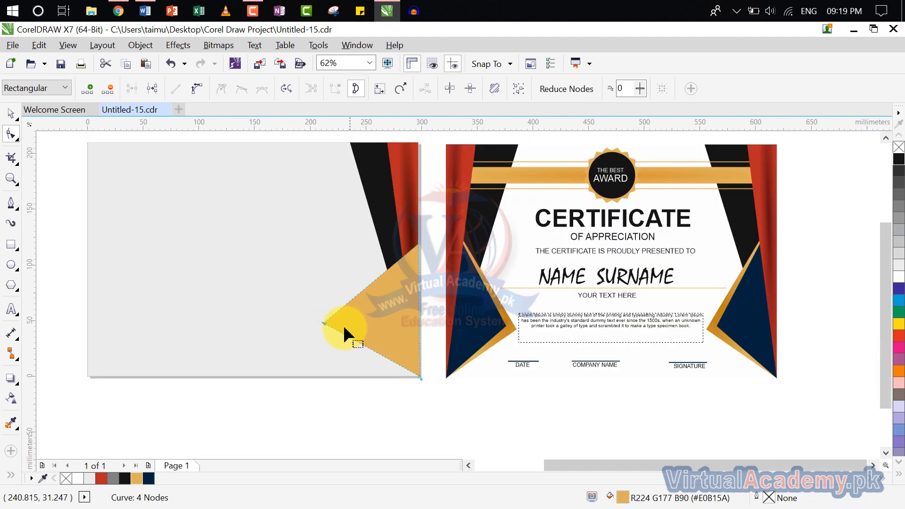
drag(324, 323, 323, 330)
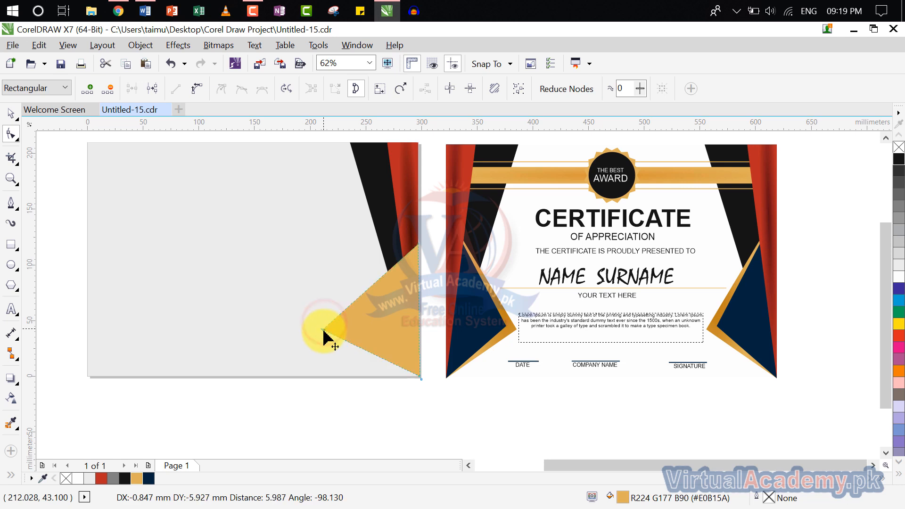
Step: Place the gold triangle behind the red gradient curtain in the stacking order
click(364, 340)
right_click(363, 332)
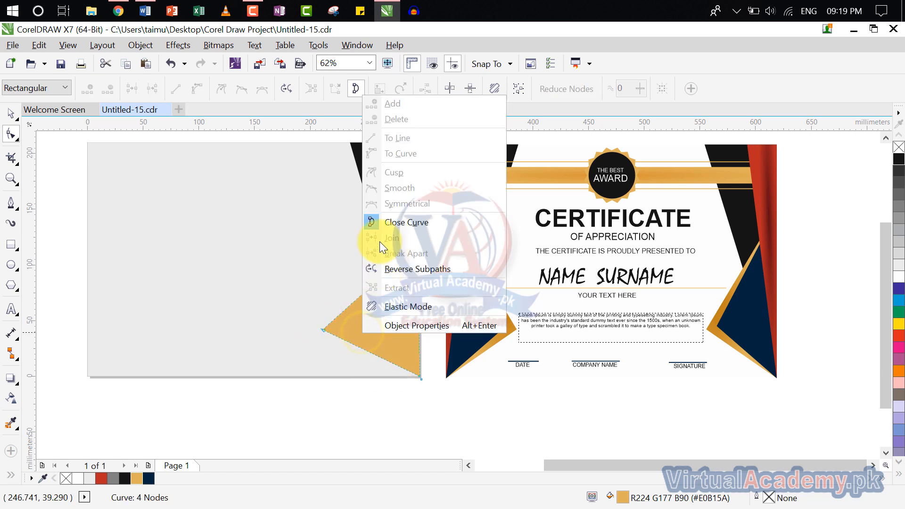
click(17, 112)
click(161, 192)
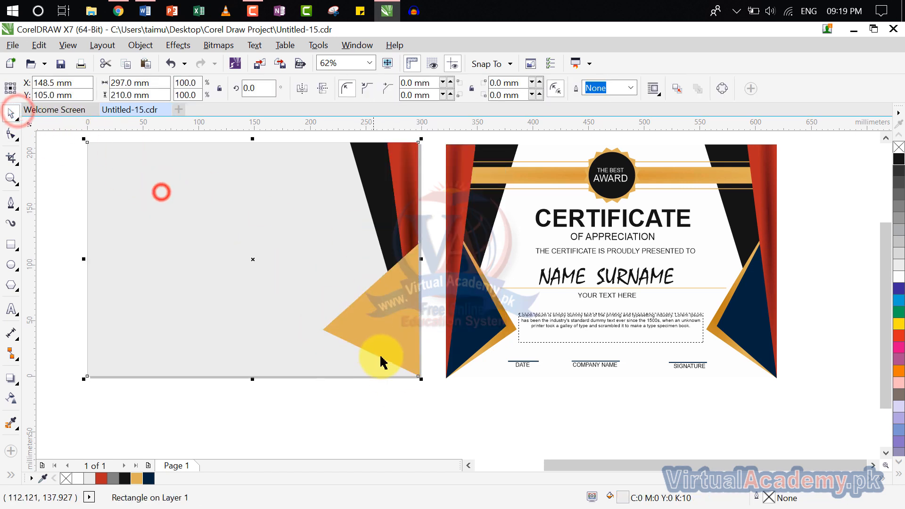
click(379, 336)
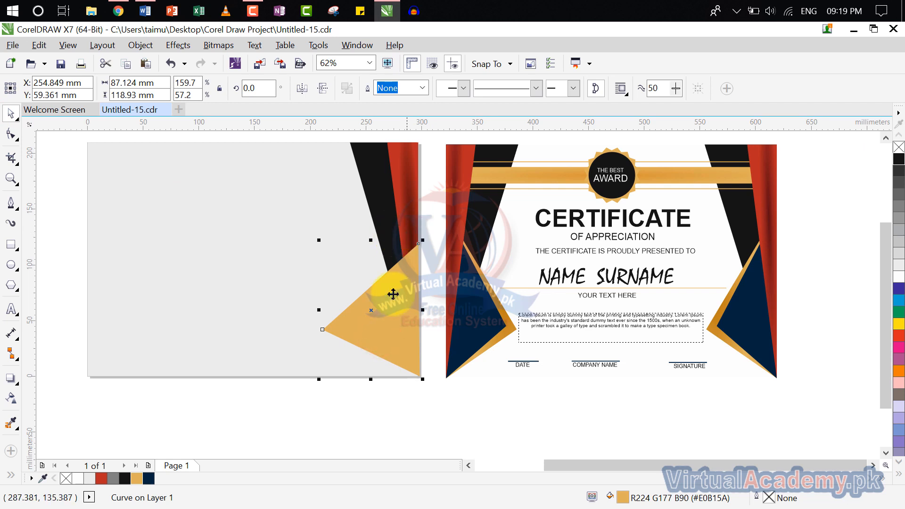
right_click(376, 336)
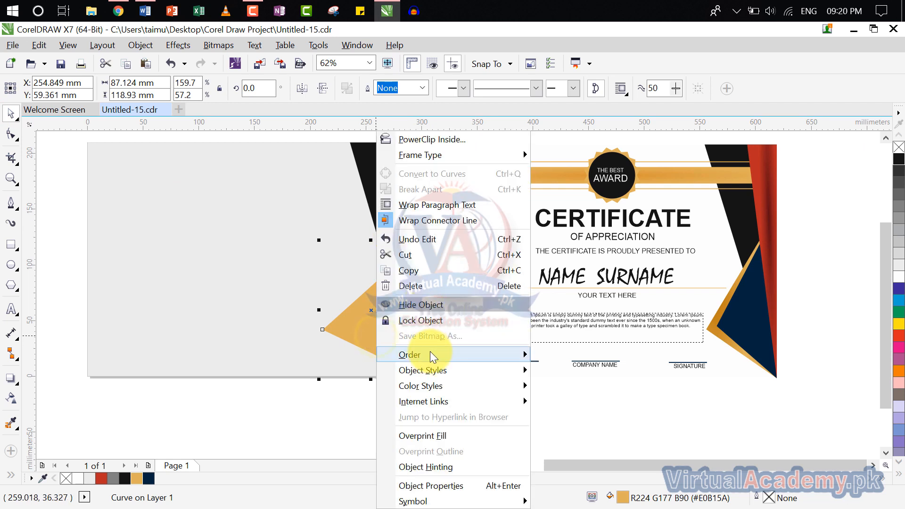
mouse_move(430, 355)
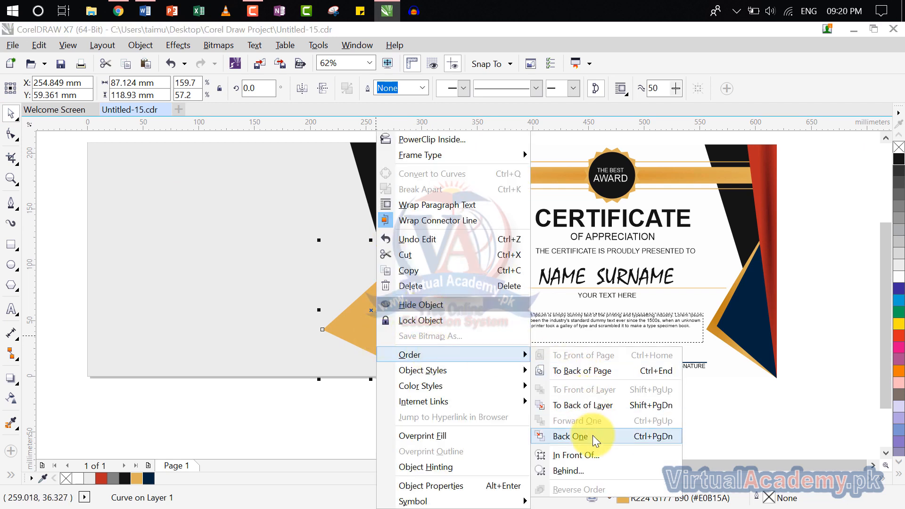
click(598, 471)
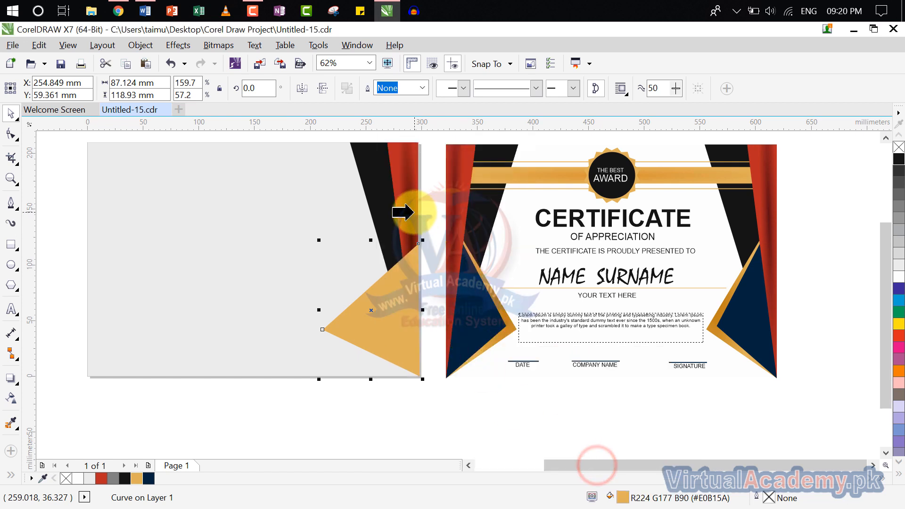
click(407, 212)
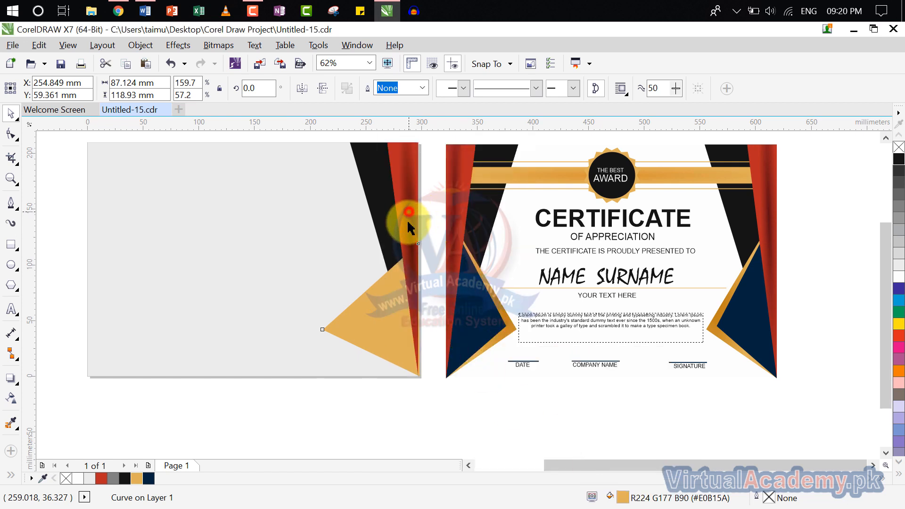
Step: Apply a linear fountain fill to the gold triangle and move the gradient's start to the triangle's left tip
click(255, 276)
click(386, 327)
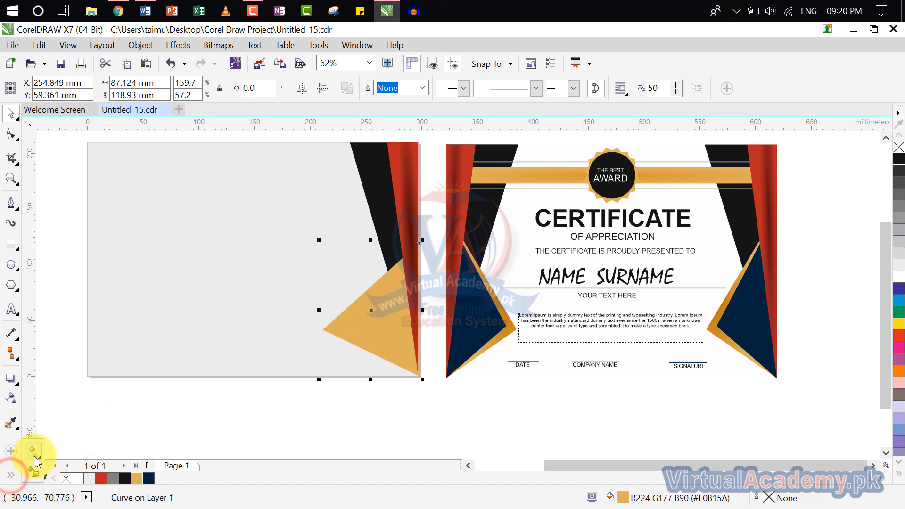
click(35, 454)
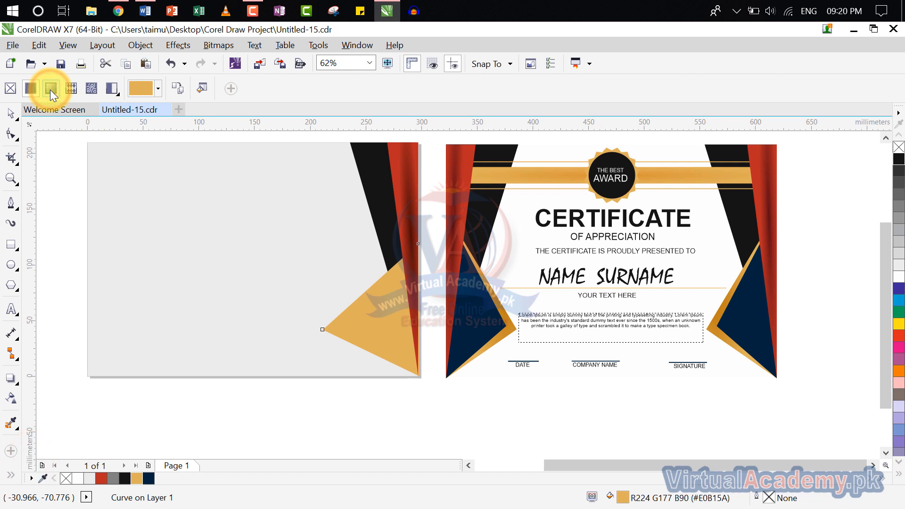
click(50, 90)
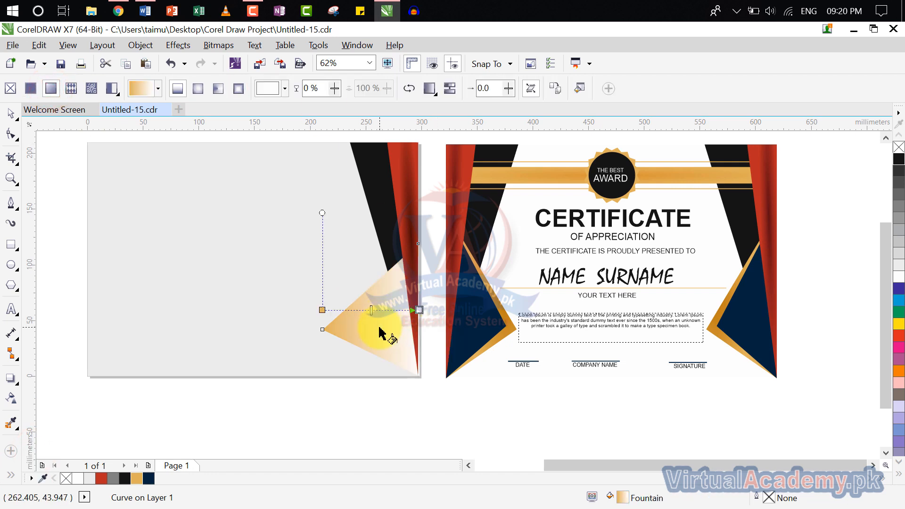
drag(325, 320, 325, 330)
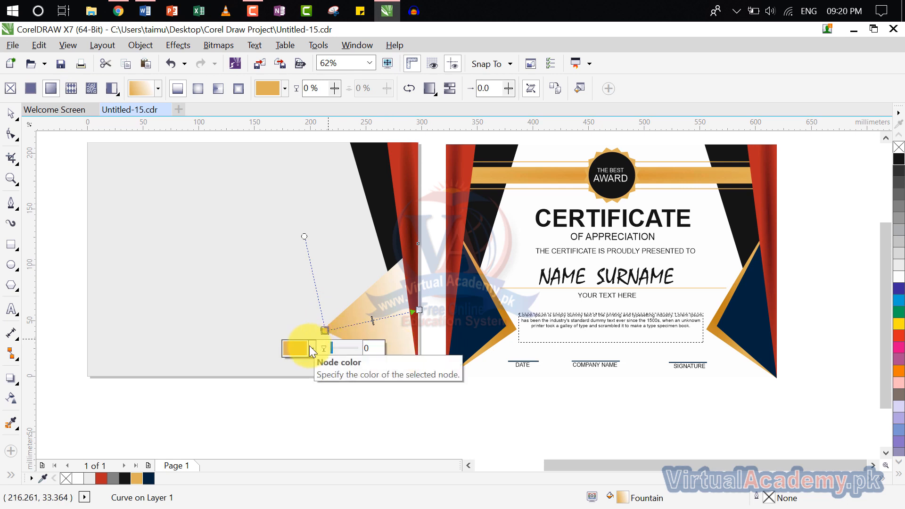
Step: Set the end color of the gold triangle's gradient to a muted olive gold, C20 M11 Y75 K14
click(420, 310)
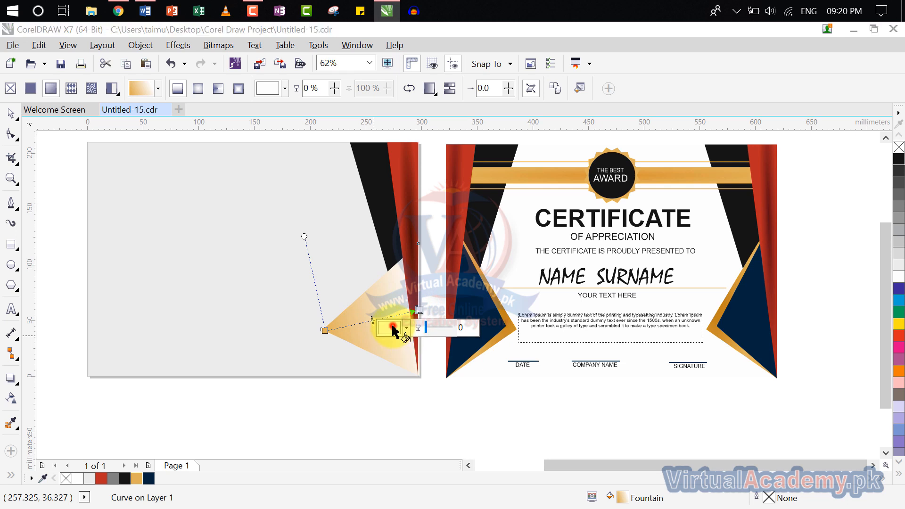
click(393, 329)
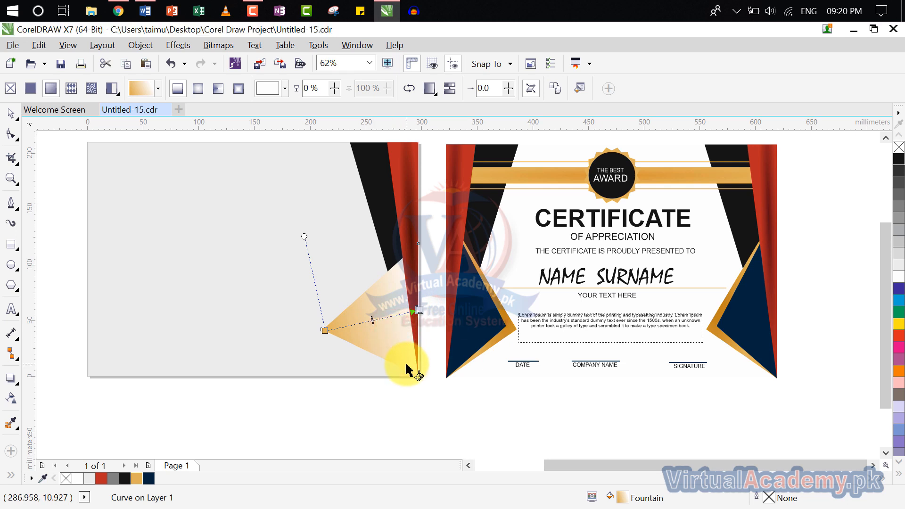
click(418, 309)
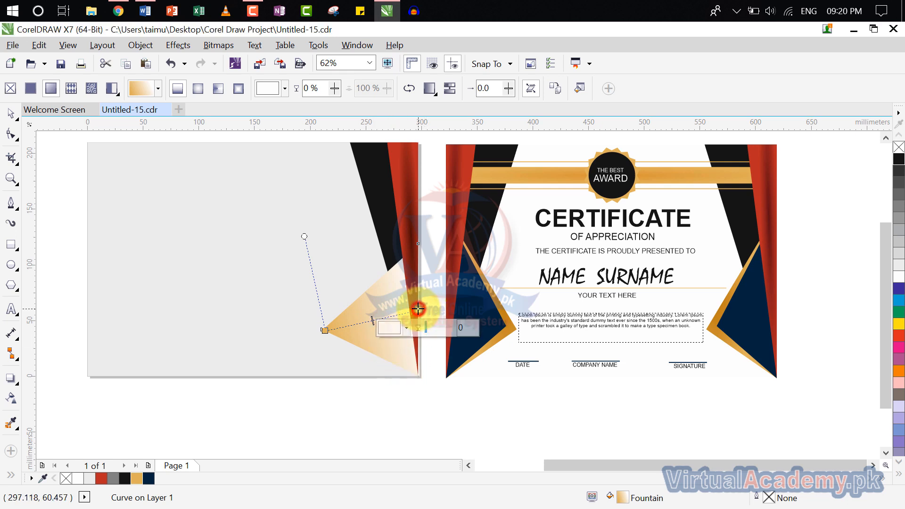
click(395, 327)
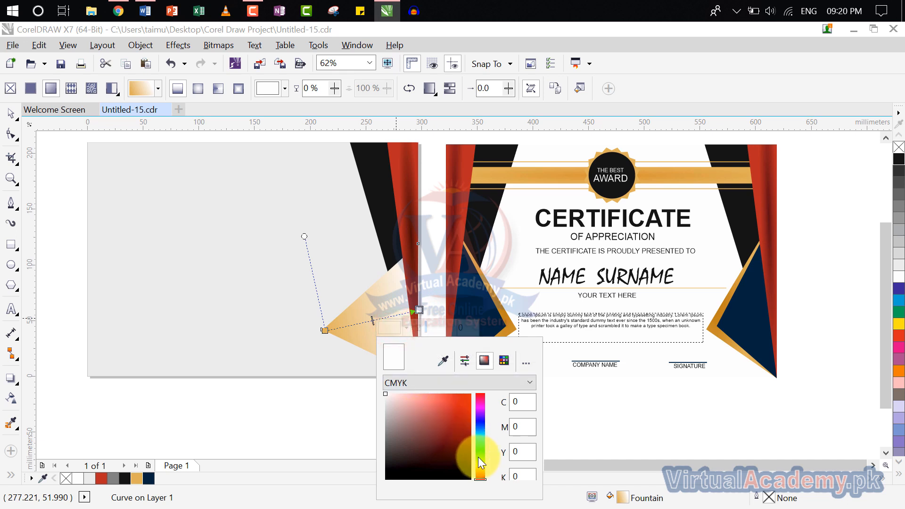
mouse_move(479, 461)
mouse_down()
mouse_move(480, 469)
mouse_move(473, 410)
mouse_move(483, 388)
mouse_move(480, 401)
mouse_up()
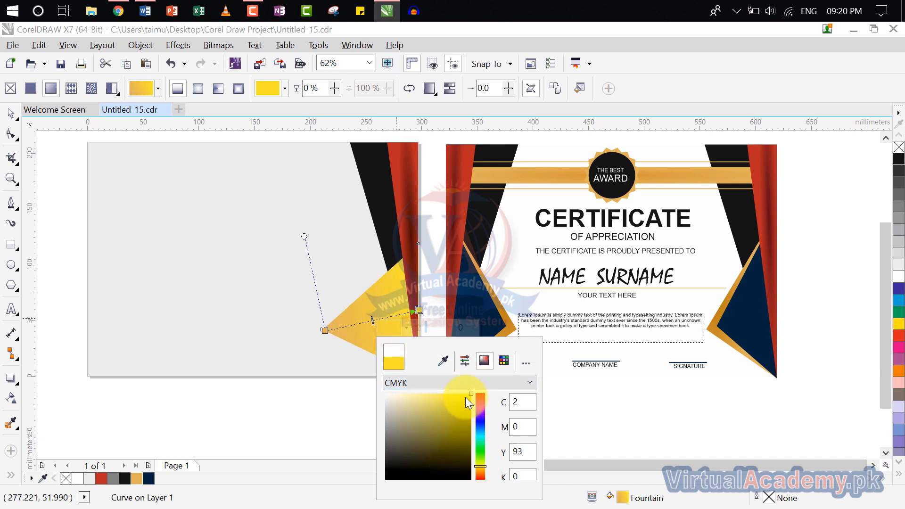
drag(473, 394, 433, 414)
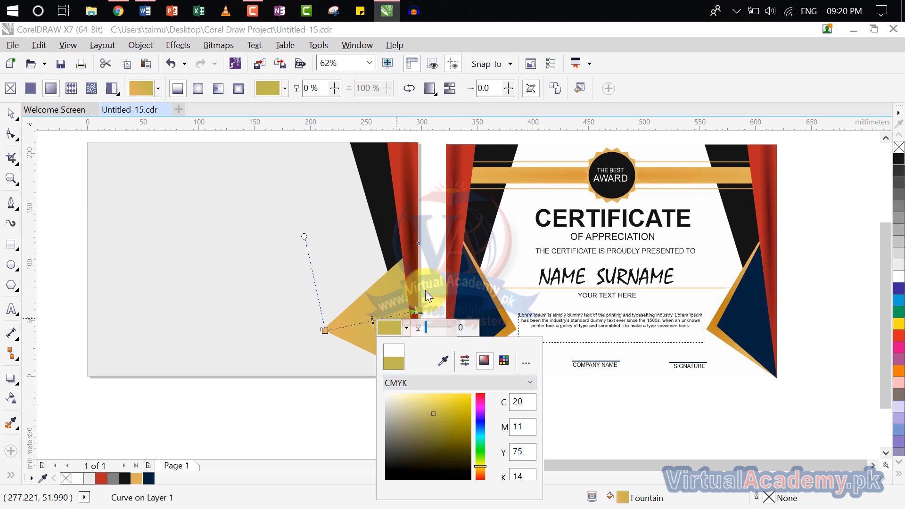
click(416, 301)
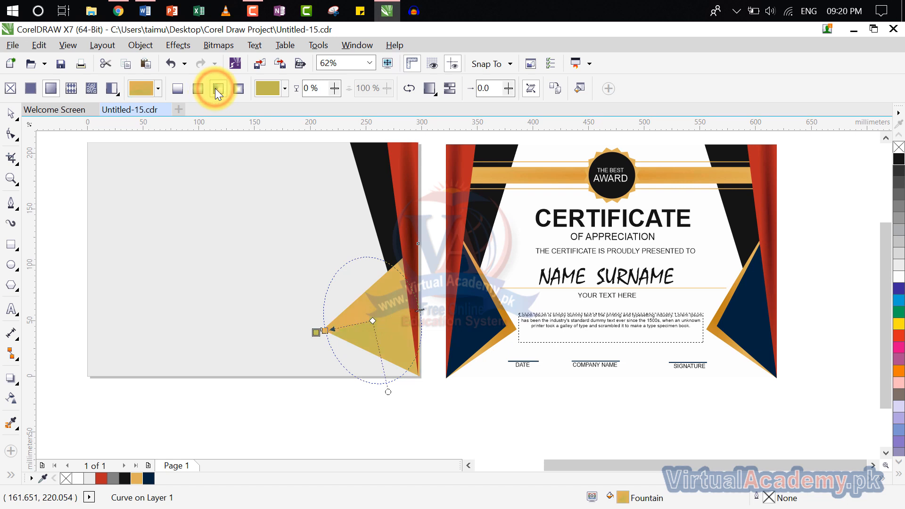
Step: Change the gold triangle's fountain fill to elliptical, moving its center inside the left tip and its outer end just past the page's right edge
click(236, 88)
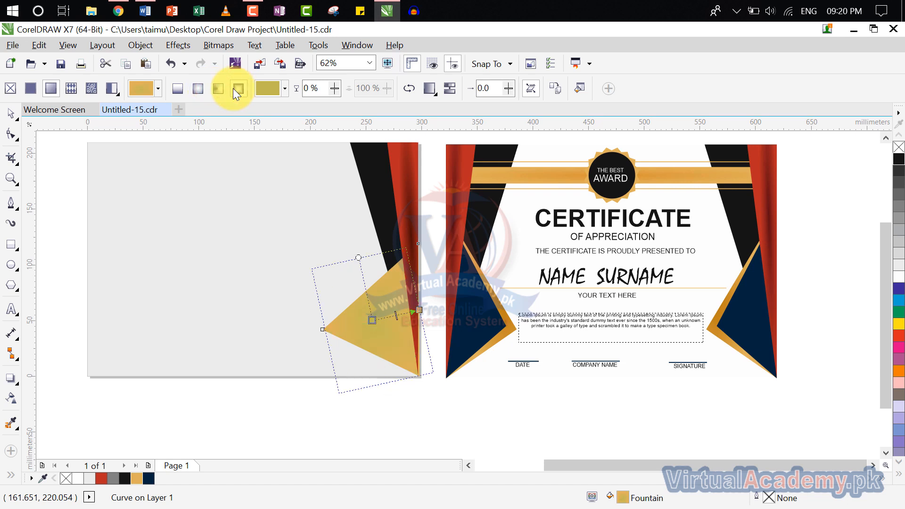
click(178, 88)
click(199, 89)
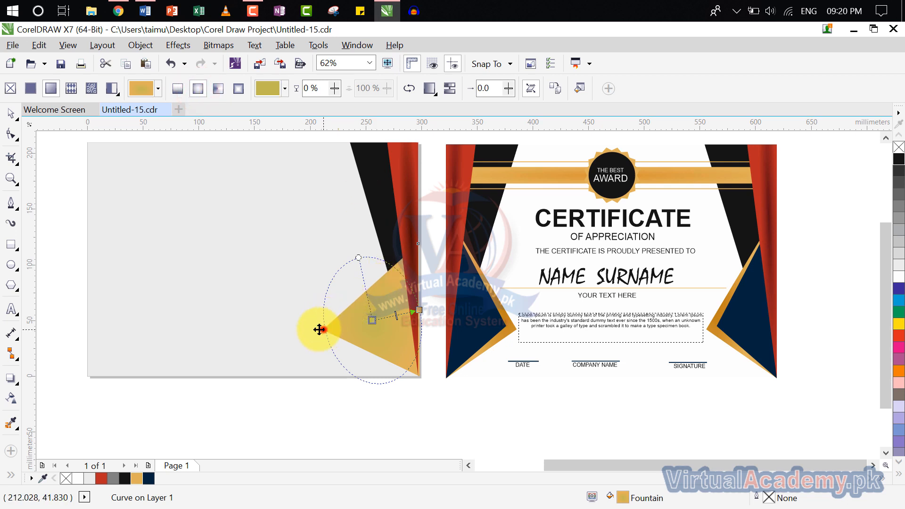
drag(319, 330, 298, 330)
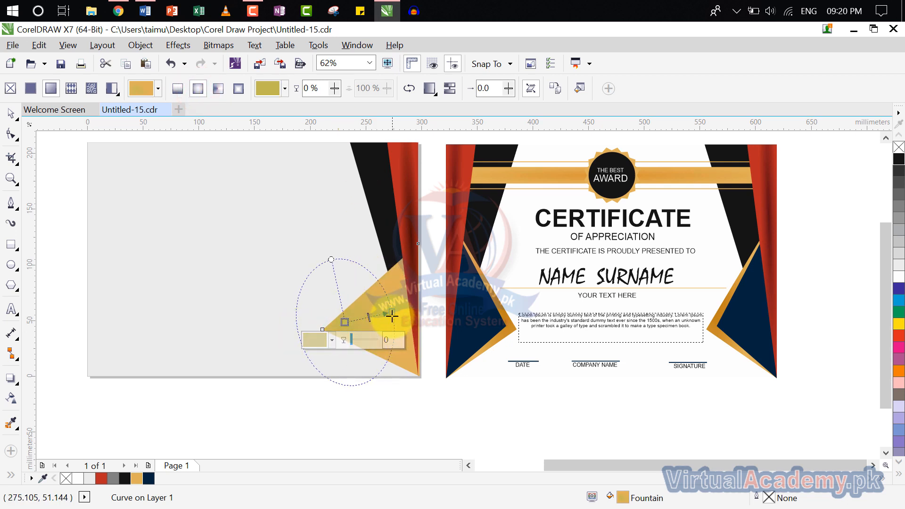
drag(392, 316, 429, 308)
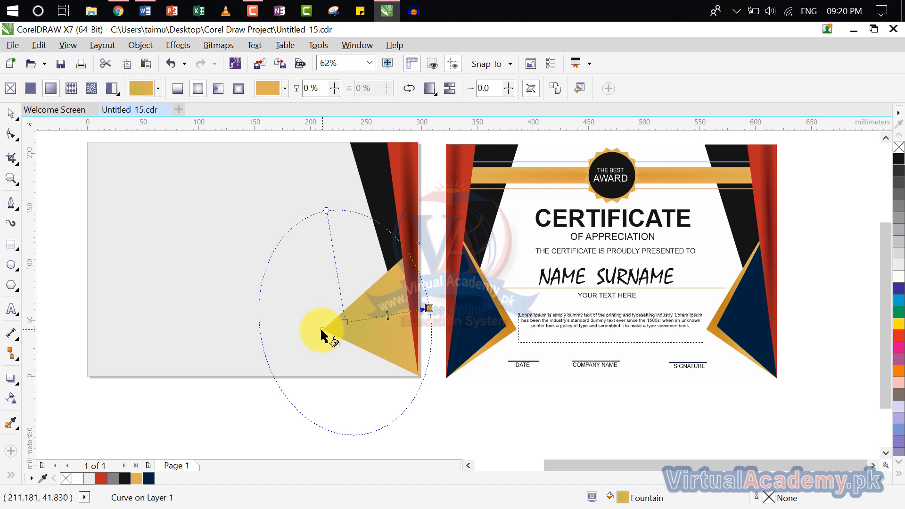
scroll(323, 333, up, 2)
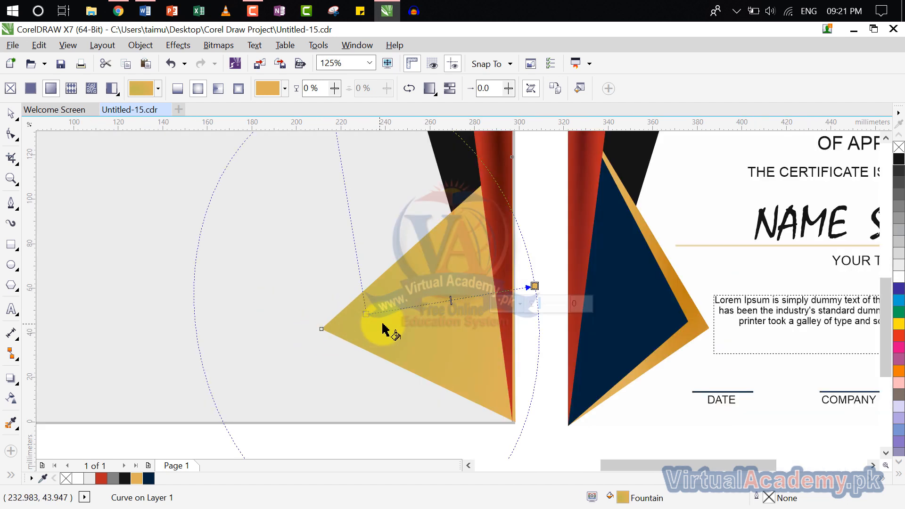
drag(366, 314, 391, 311)
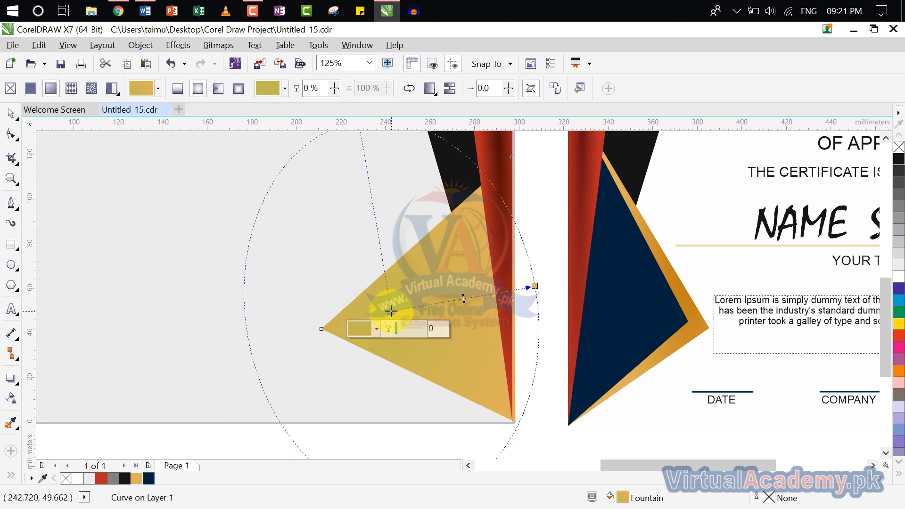
Step: Set the elliptical gradient's center color to bright yellow, C2 M0 Y93 K0, and shrink the ellipse to the left half of the triangle
click(366, 327)
drag(400, 396, 439, 382)
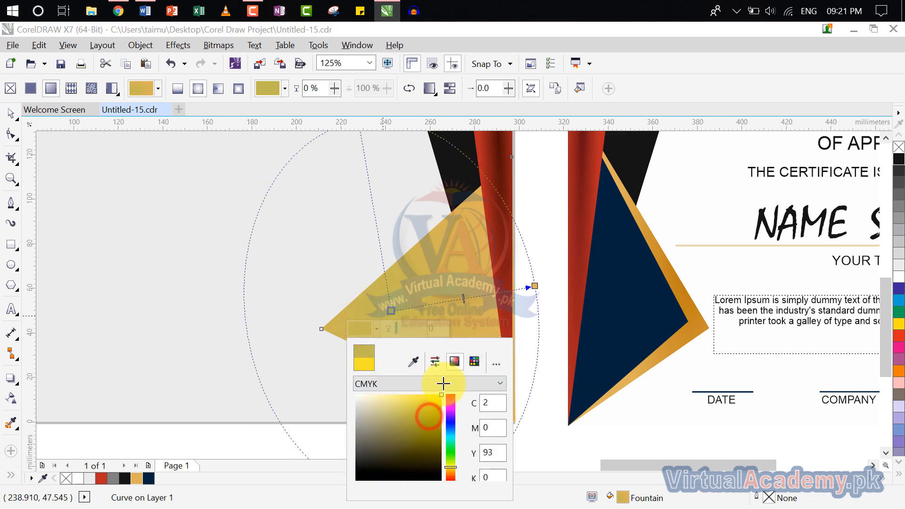
click(535, 286)
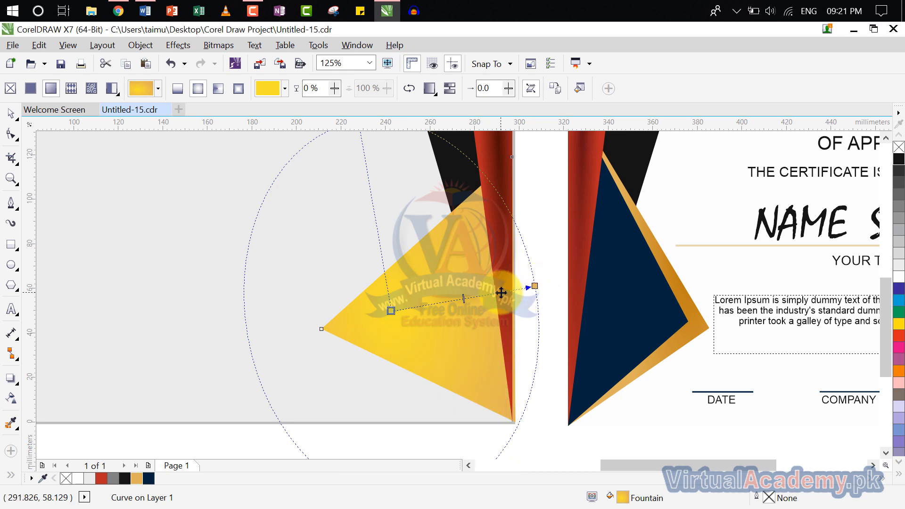
drag(533, 288, 449, 301)
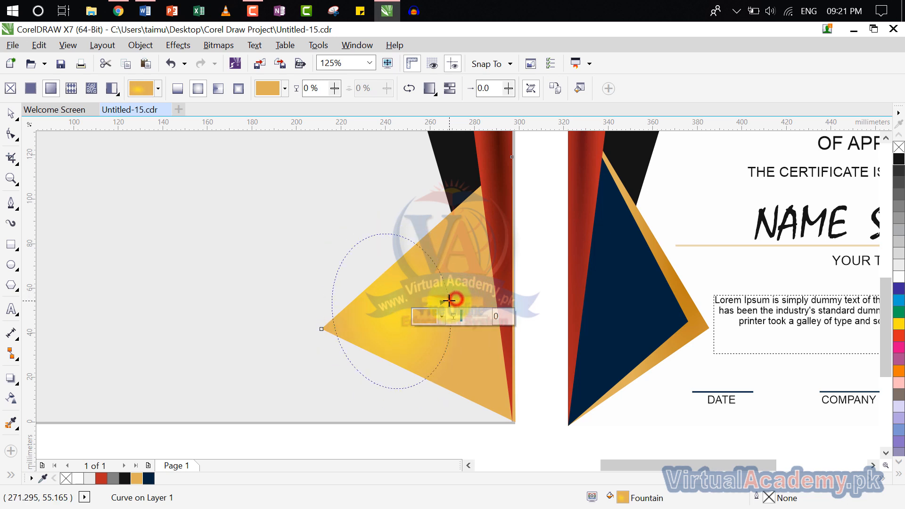
click(10, 113)
scroll(297, 318, down, 3)
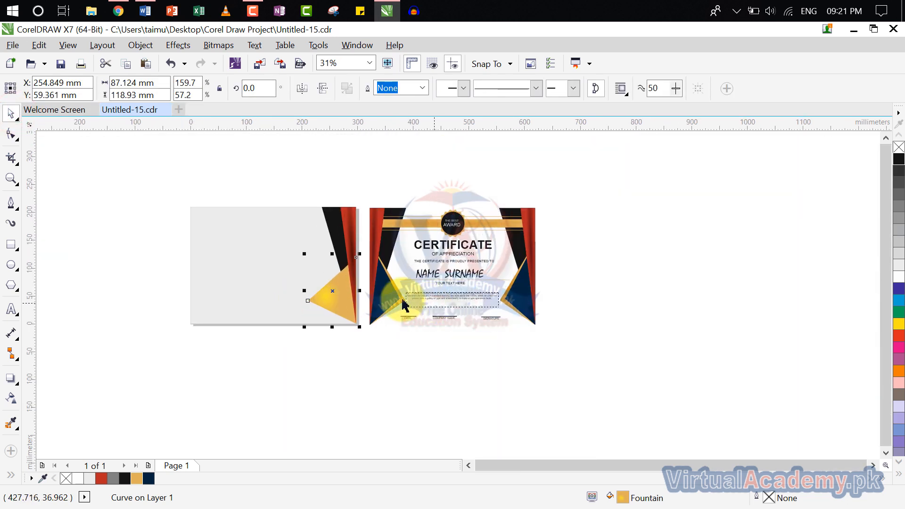
scroll(201, 280, up, 2)
click(11, 113)
click(227, 197)
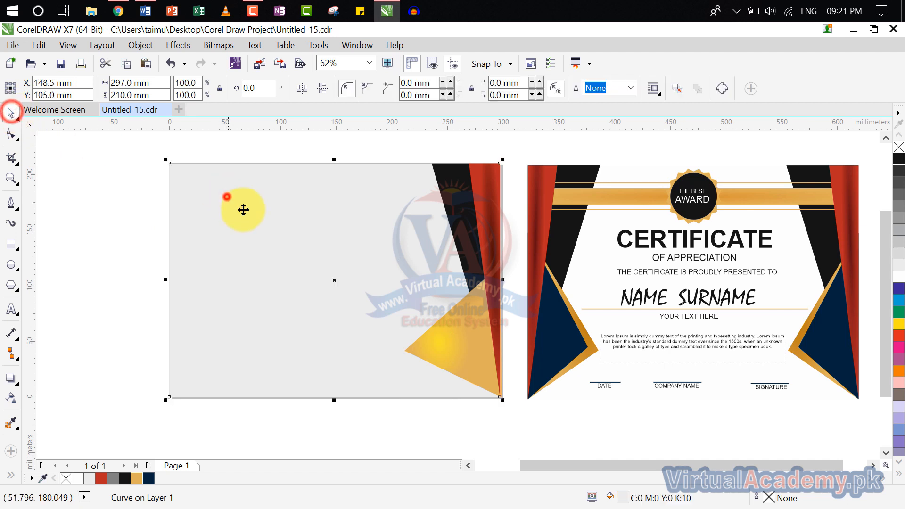
Step: Try to scale the gold triangle down proportionally from its lower-left corner and undo the attempts
click(460, 356)
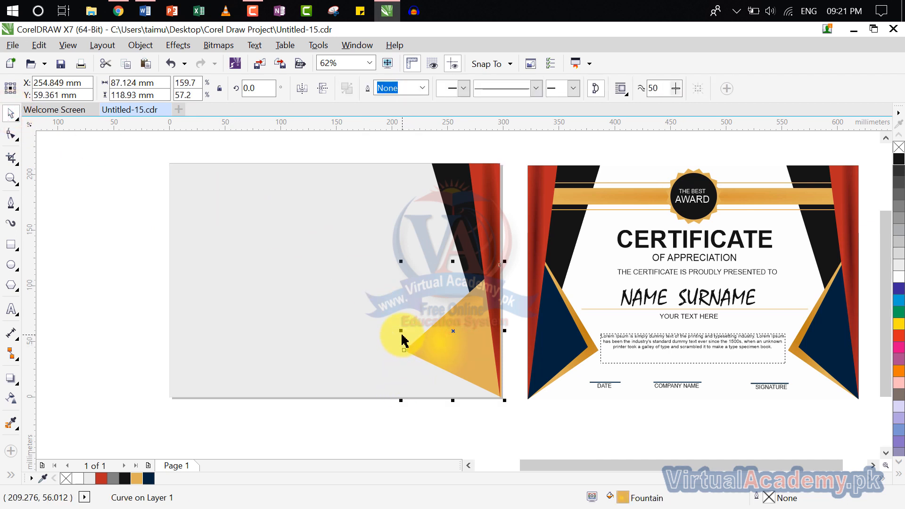
mouse_move(399, 403)
mouse_down()
mouse_move(417, 392)
mouse_move(408, 394)
mouse_up()
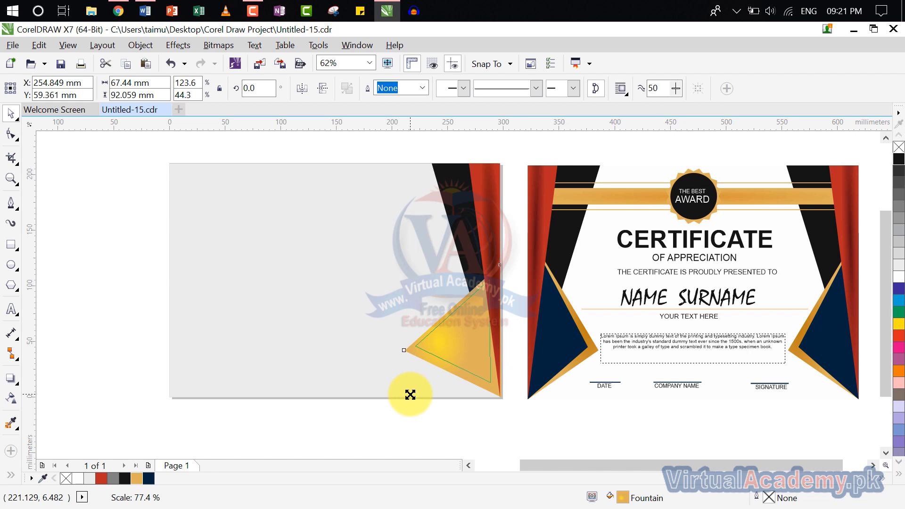
drag(410, 394, 410, 395)
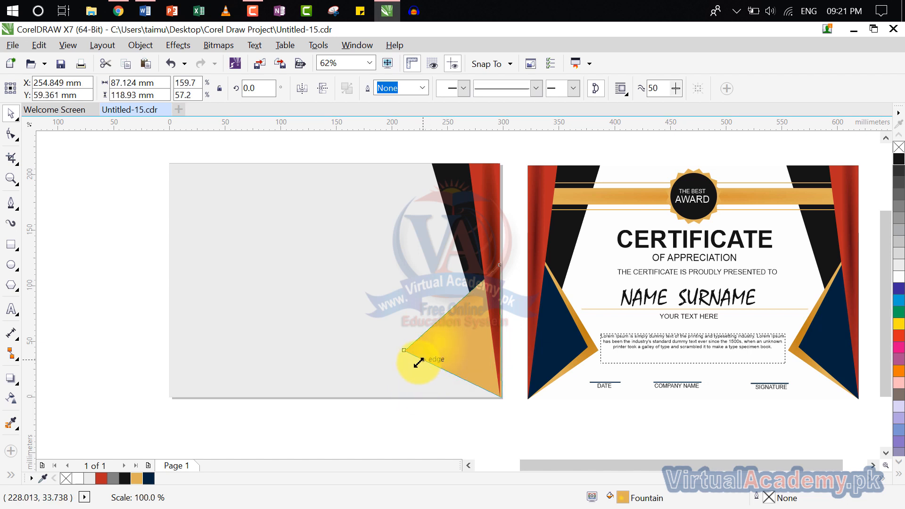
drag(419, 363, 316, 381)
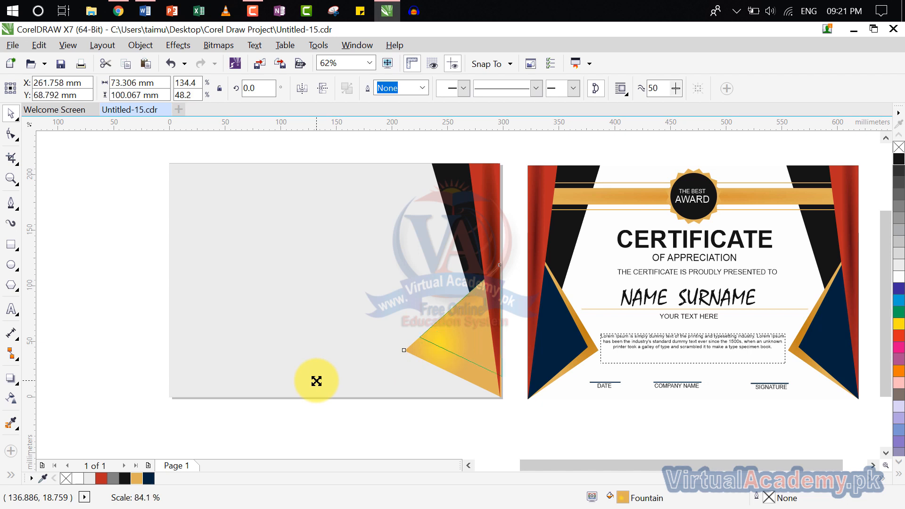
drag(316, 381, 316, 381)
key(ctrl+z)
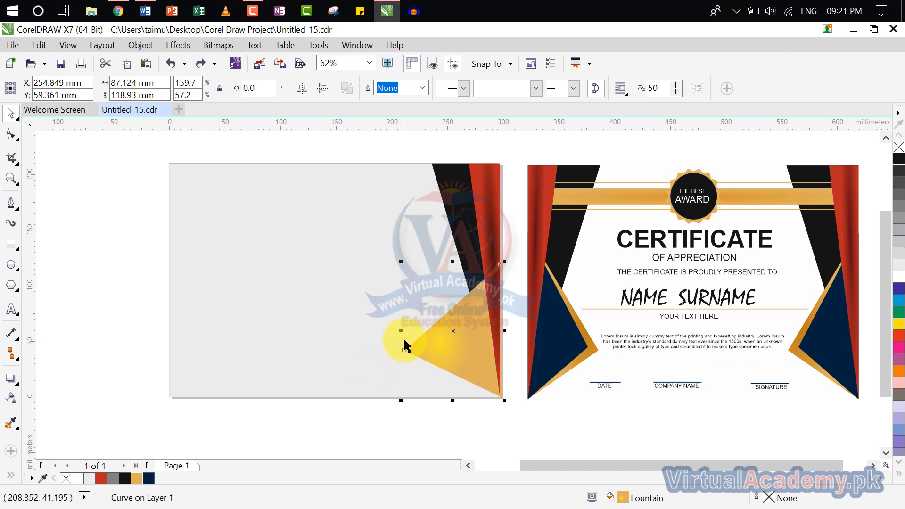
mouse_move(401, 403)
mouse_down()
mouse_move(416, 396)
mouse_move(385, 399)
mouse_up()
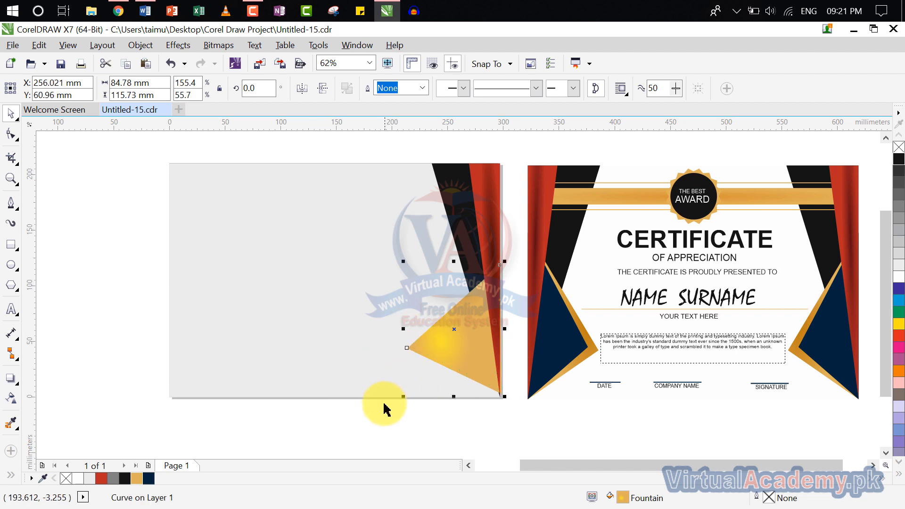
key(ctrl+z)
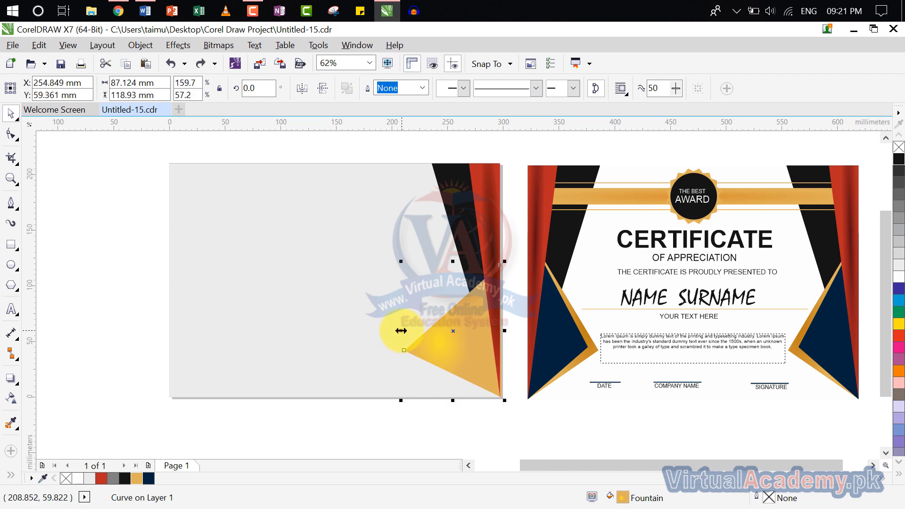
Step: Make a narrower copy of the gold triangle, about 72 mm wide and keeping its right edge, and fill it with navy #00233F
drag(402, 332, 417, 331)
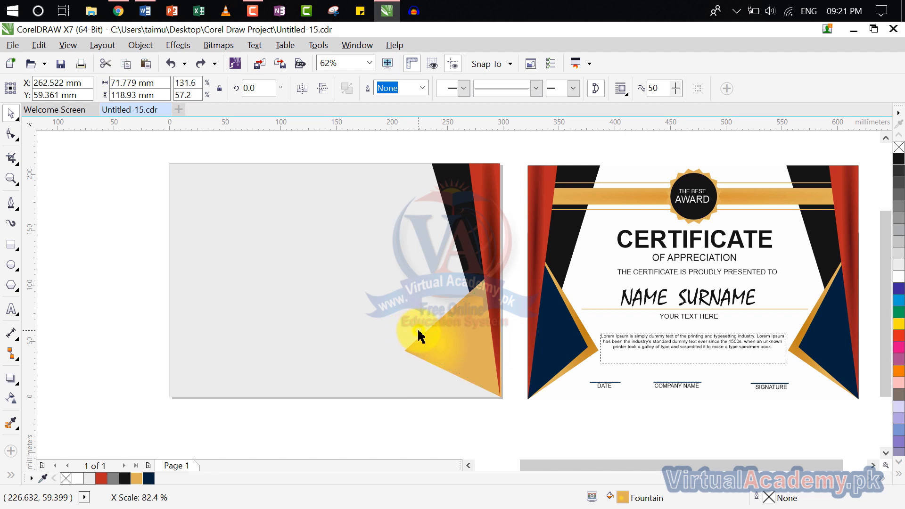
drag(421, 337, 421, 336)
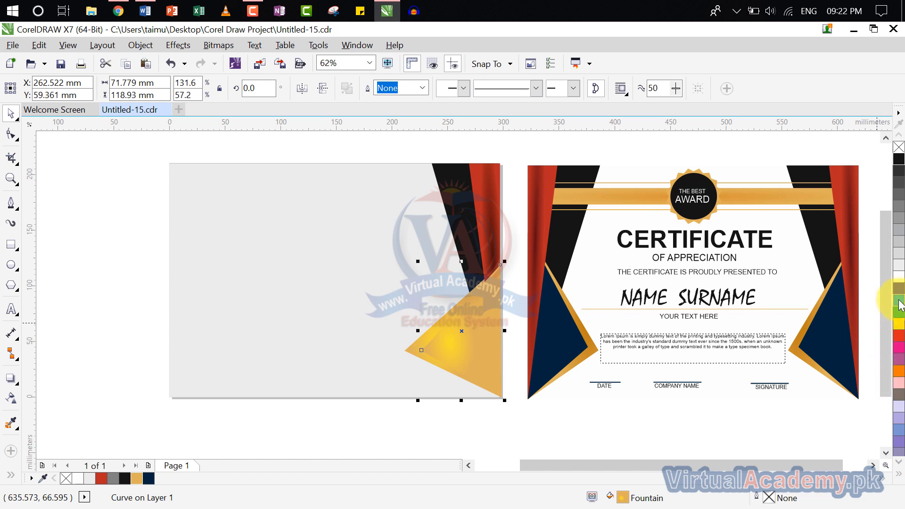
click(150, 482)
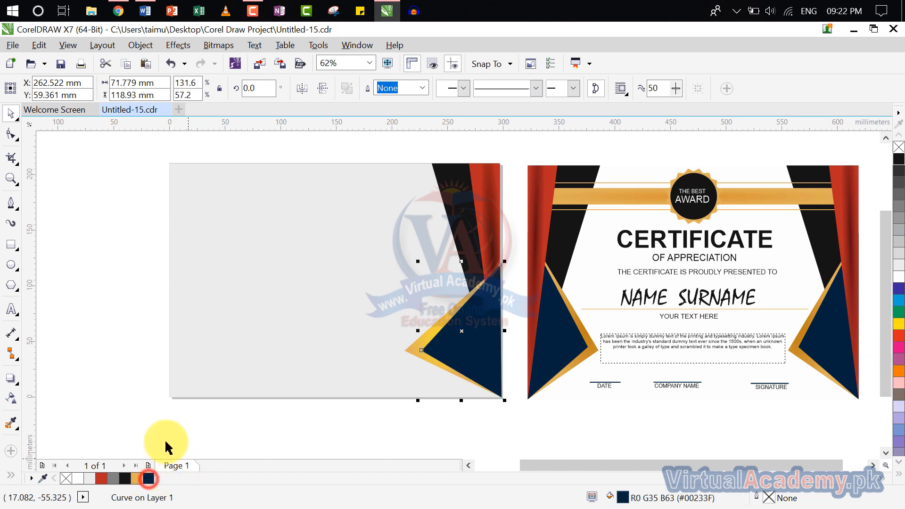
Step: Place the navy triangle behind the red gradient curtain in the stacking order
right_click(480, 348)
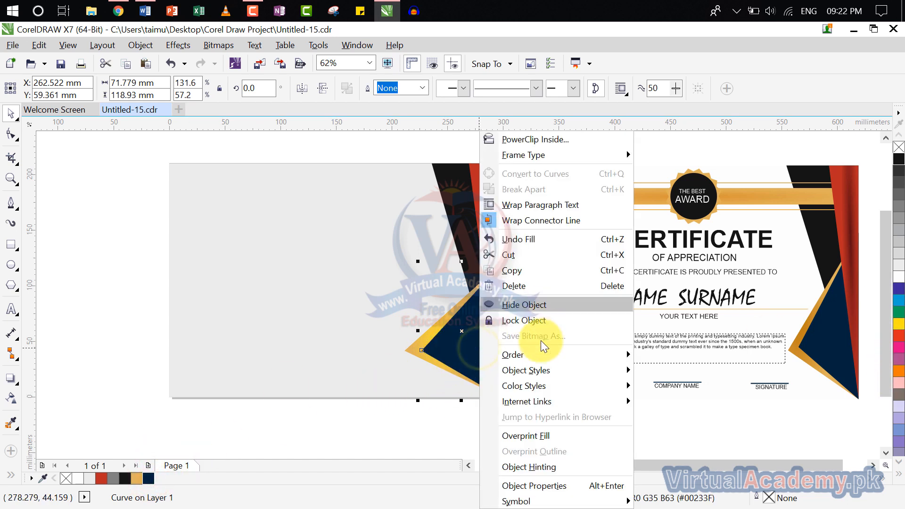
mouse_move(543, 358)
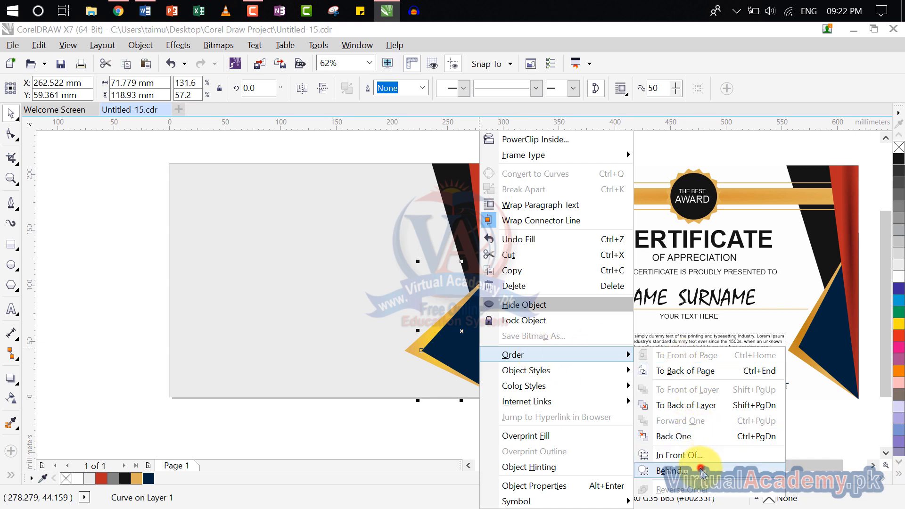
click(701, 456)
click(491, 244)
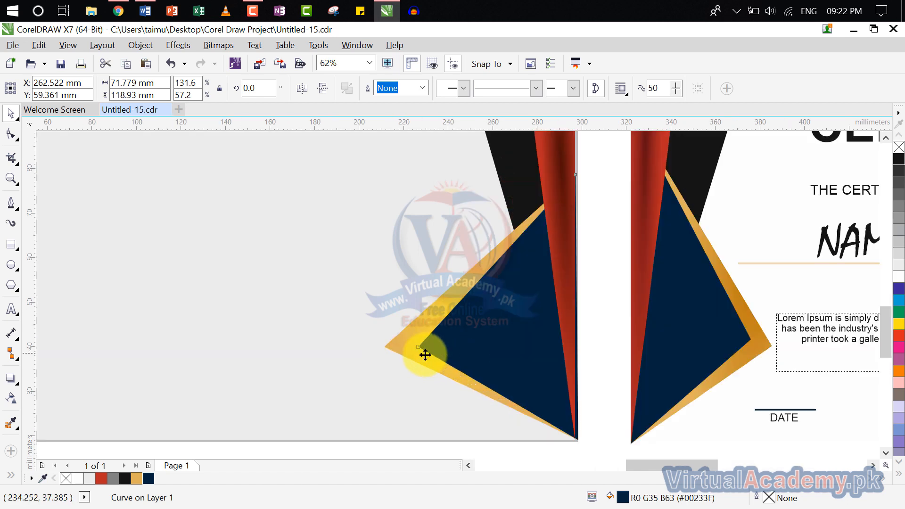
Step: Move the navy triangle's left corner node outward and slightly up so the triangle is about 78 mm wide
scroll(425, 352, up, 5)
click(17, 138)
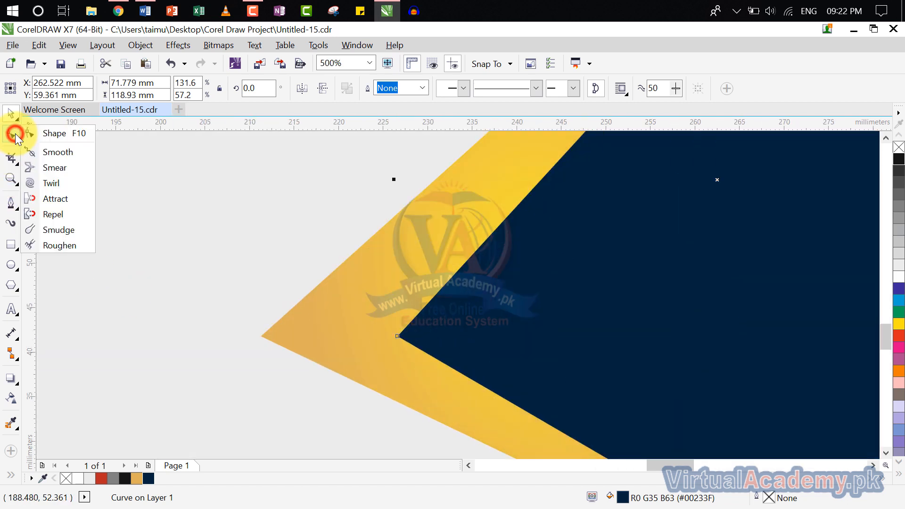
click(65, 137)
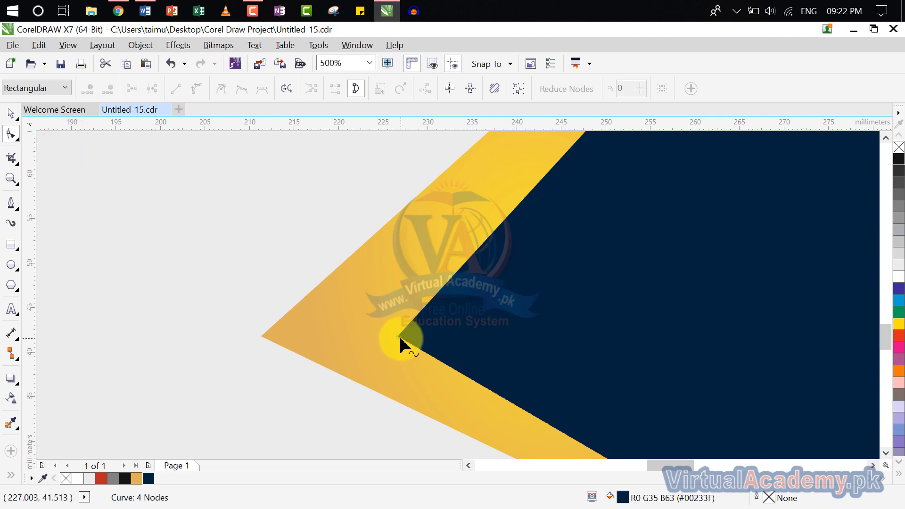
drag(401, 336, 347, 330)
click(414, 338)
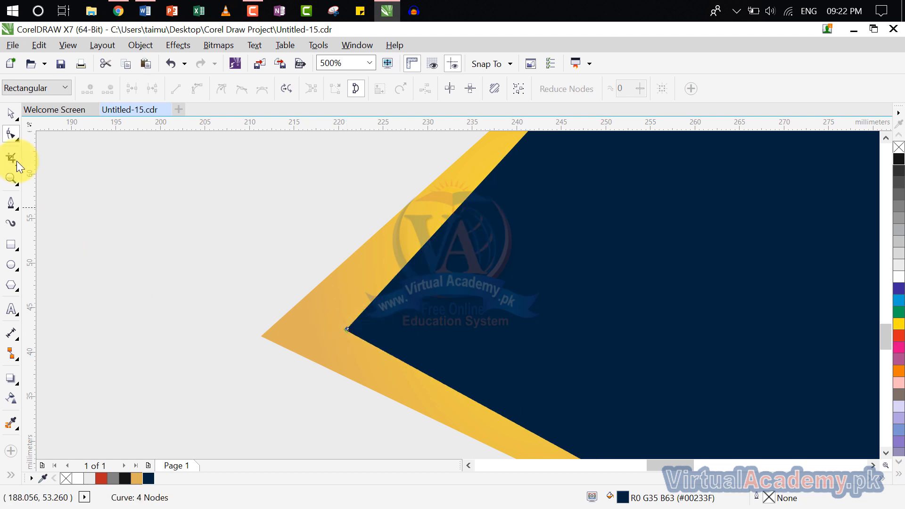
click(19, 121)
scroll(205, 275, down, 4)
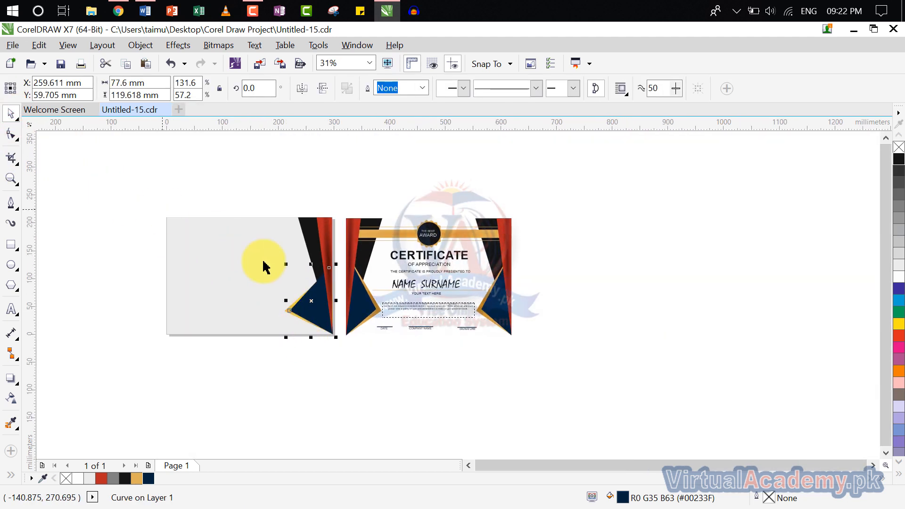
Step: Lower the navy triangle's top node so the triangle is about 114 mm high, exposing more gold border along its upper edge
scroll(321, 290, up, 2)
scroll(321, 290, up, 4)
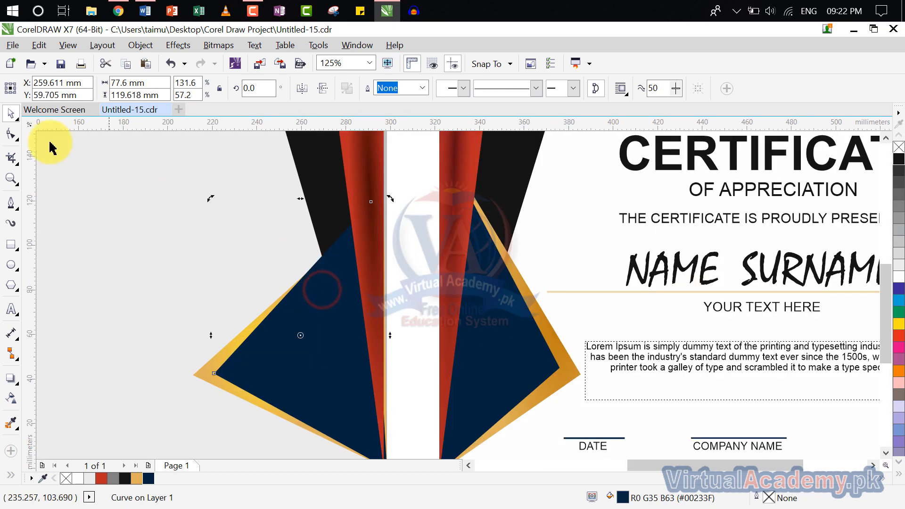
mouse_move(197, 250)
mouse_down()
mouse_move(217, 161)
mouse_move(192, 277)
mouse_move(219, 107)
mouse_move(203, 250)
mouse_up()
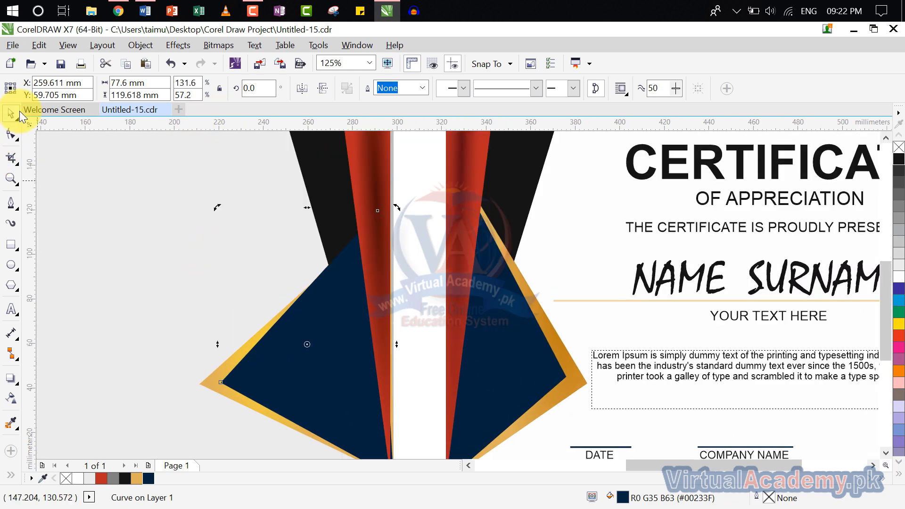
click(14, 137)
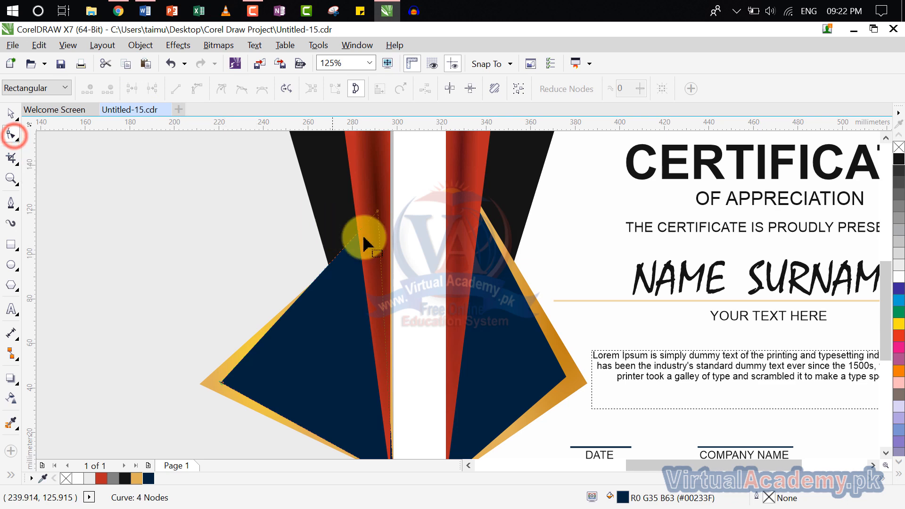
click(377, 211)
drag(376, 211, 374, 227)
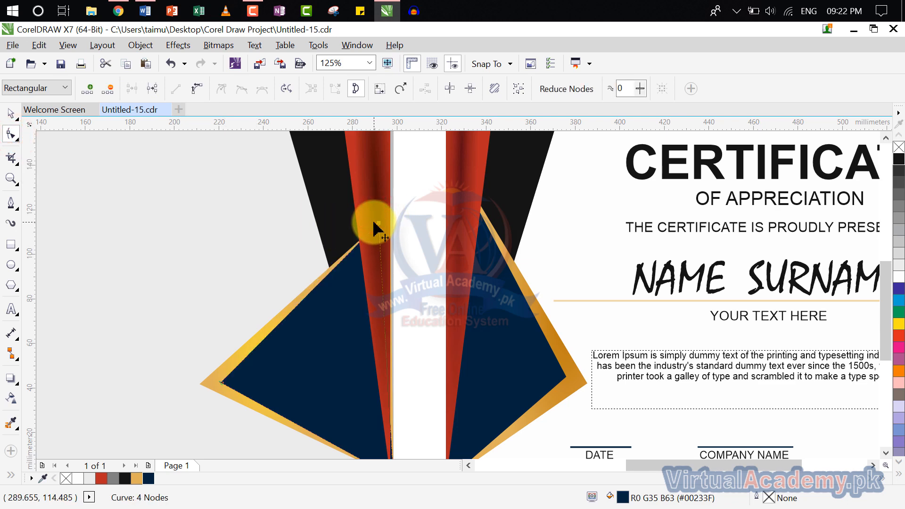
click(14, 115)
scroll(246, 263, down, 2)
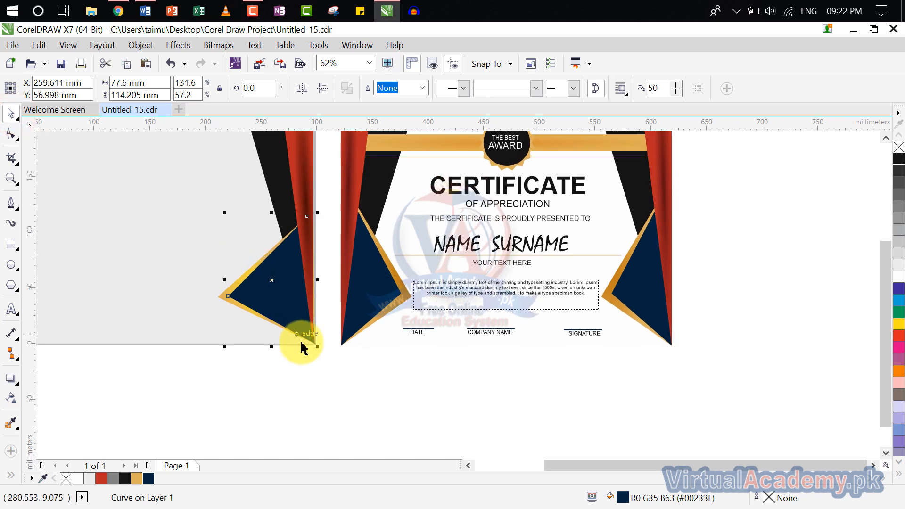
Step: Try to fine-tune the left corner nodes of the gold and navy triangles to even out the gold border
scroll(302, 349, up, 2)
click(304, 309)
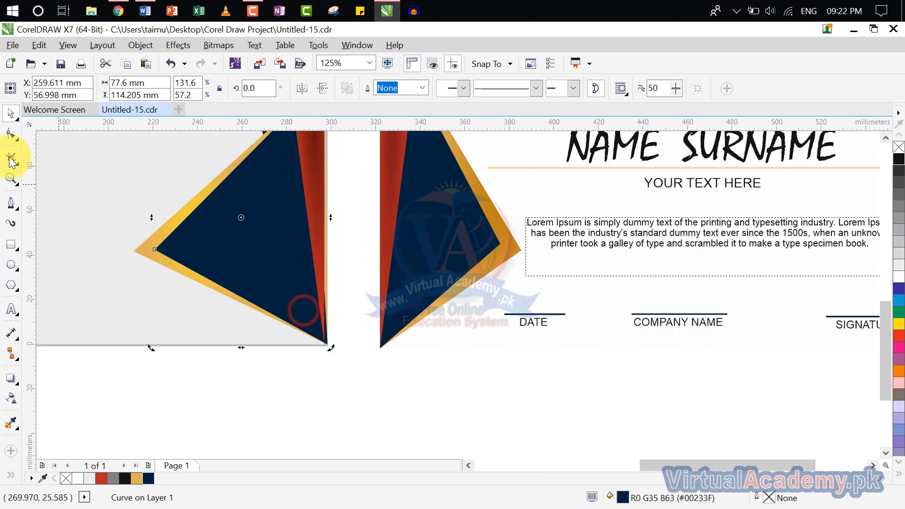
click(16, 137)
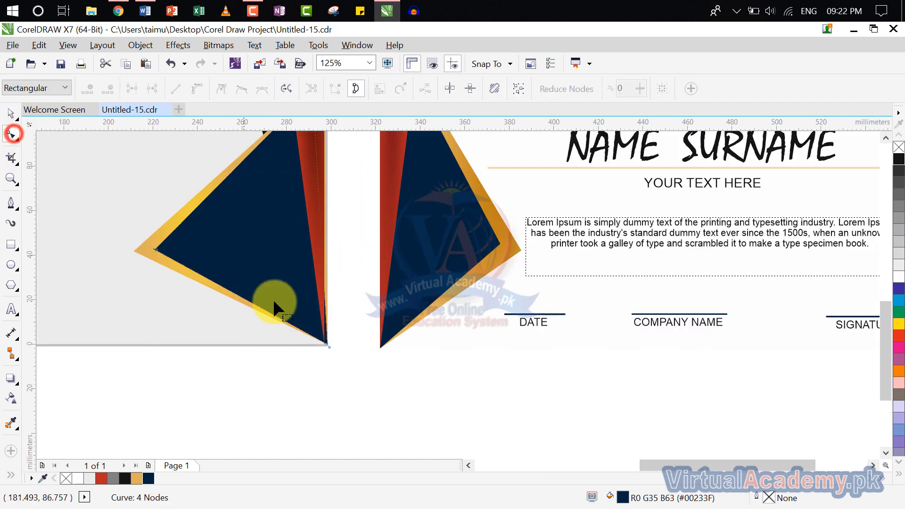
click(327, 345)
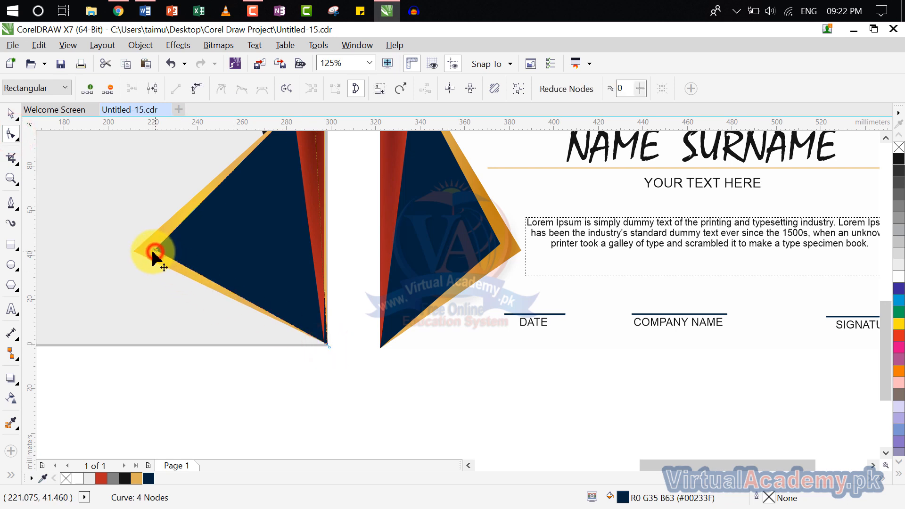
drag(154, 254, 135, 275)
scroll(138, 253, up, 3)
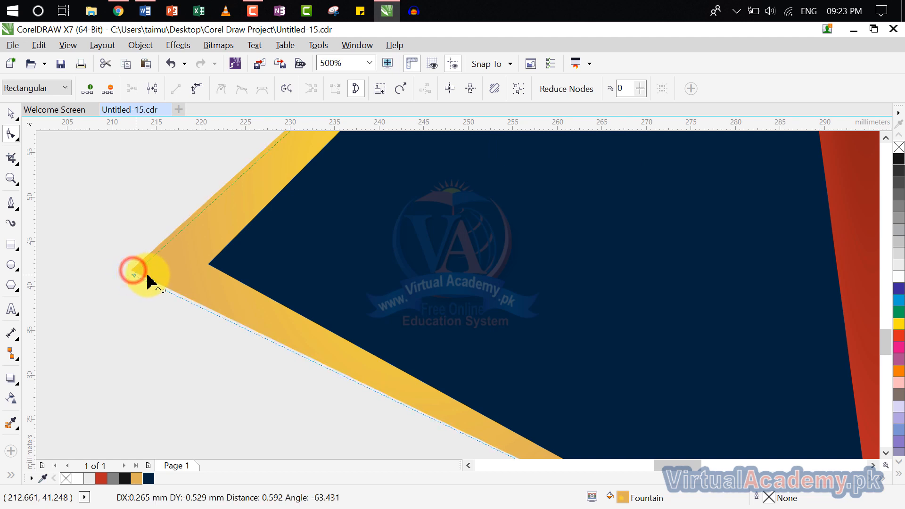
click(235, 268)
drag(208, 264, 170, 290)
scroll(169, 289, down, 3)
scroll(169, 296, down, 3)
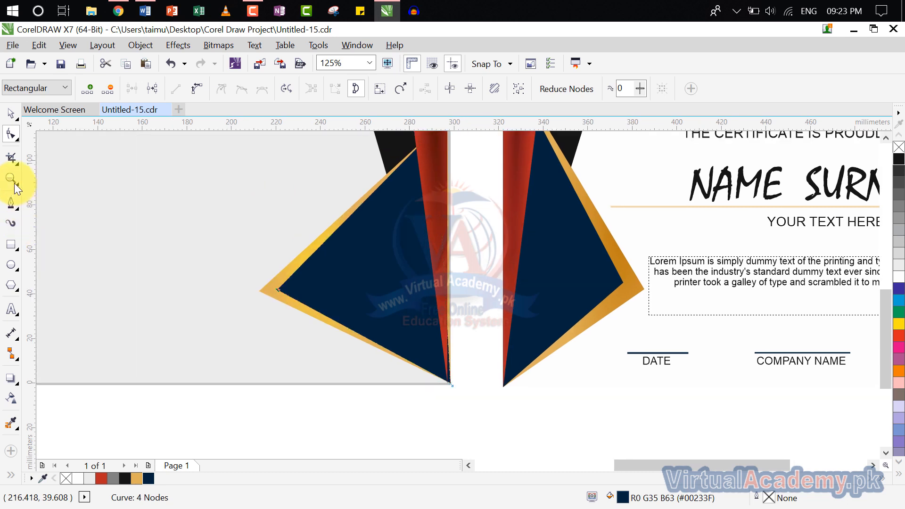
click(14, 113)
click(297, 431)
scroll(363, 384, down, 4)
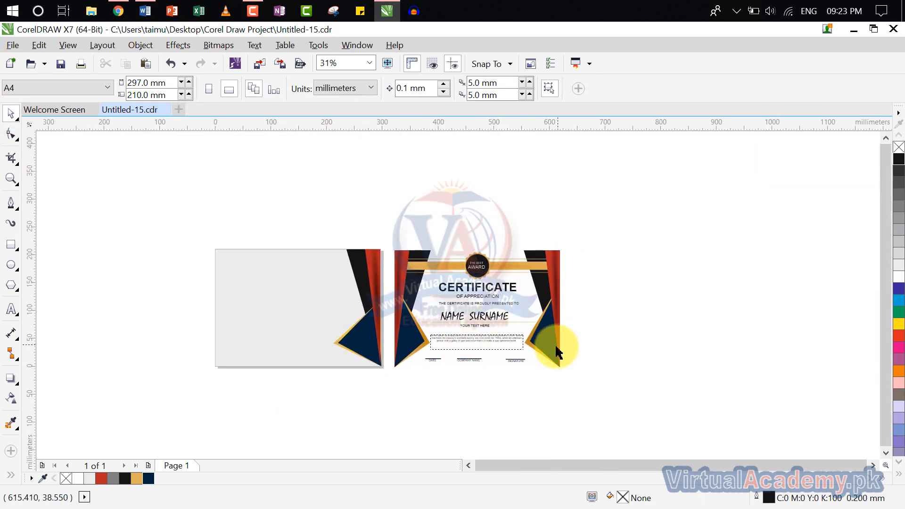
scroll(391, 277, up, 1)
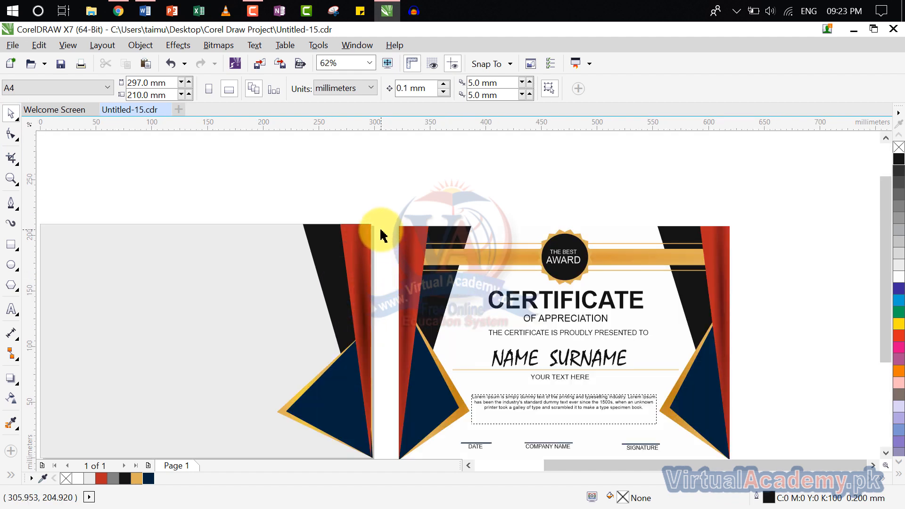
scroll(390, 177, down, 2)
drag(396, 158, 282, 468)
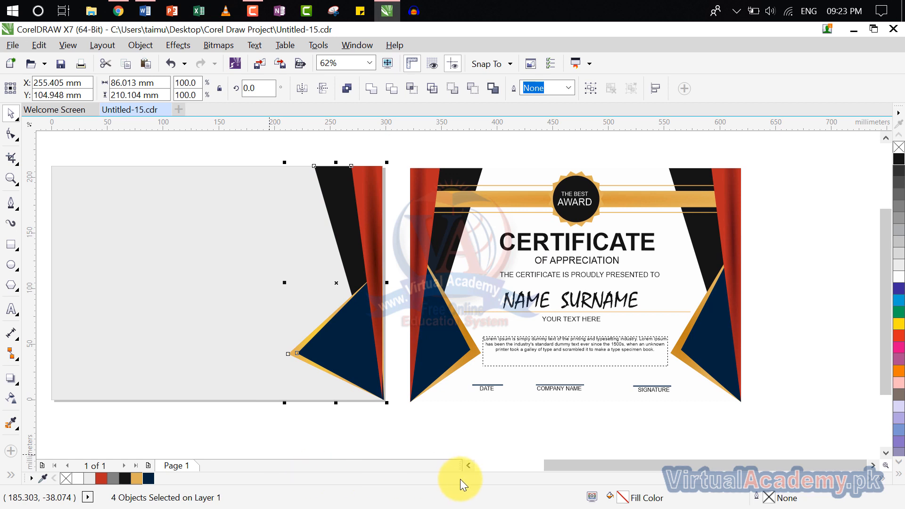
click(445, 455)
Step: Try to move the left corner nodes of the navy and gold triangles inward to narrow both shapes
click(336, 350)
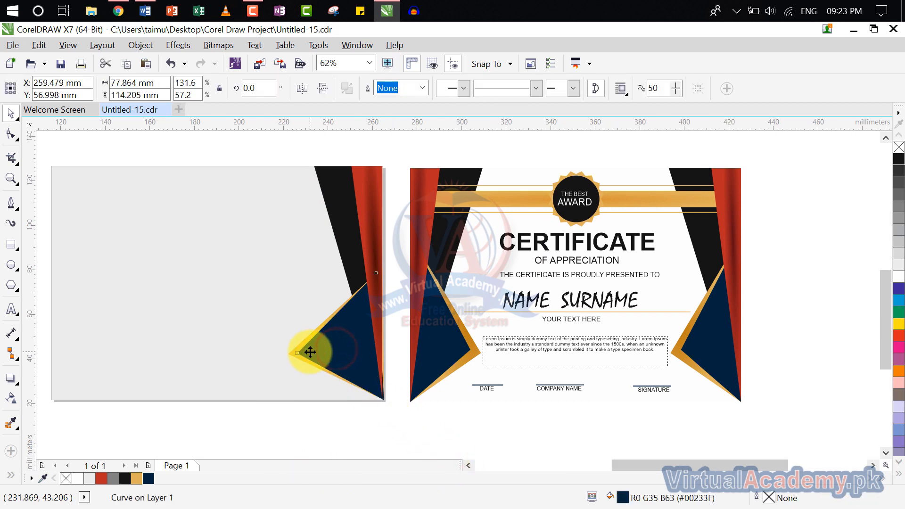
scroll(309, 350, up, 3)
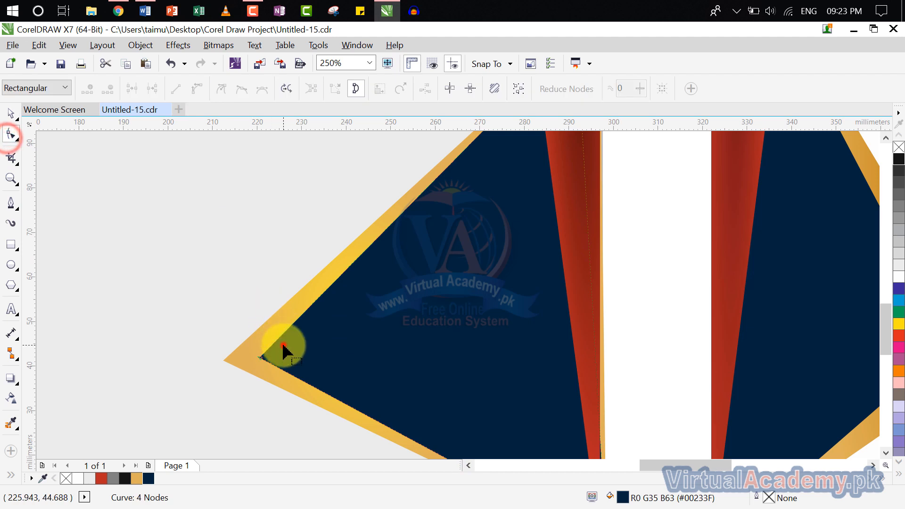
drag(263, 359, 340, 365)
click(280, 360)
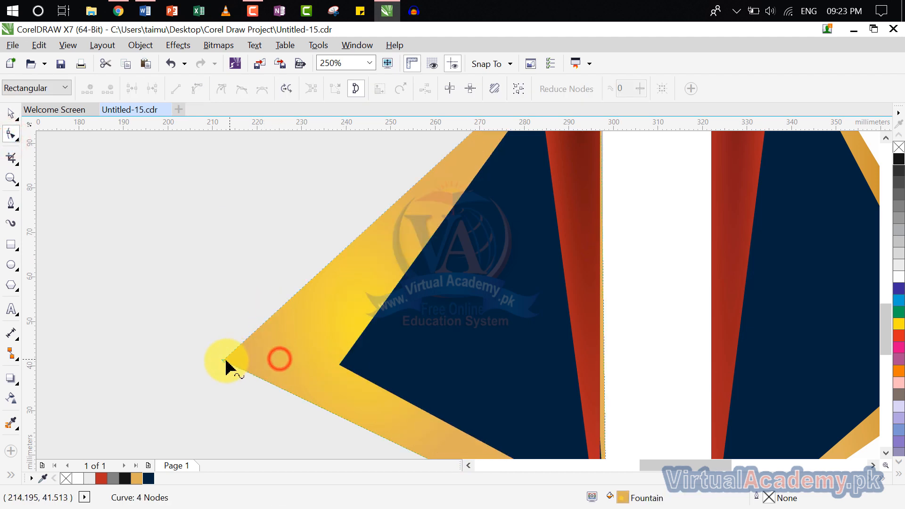
drag(223, 363, 309, 370)
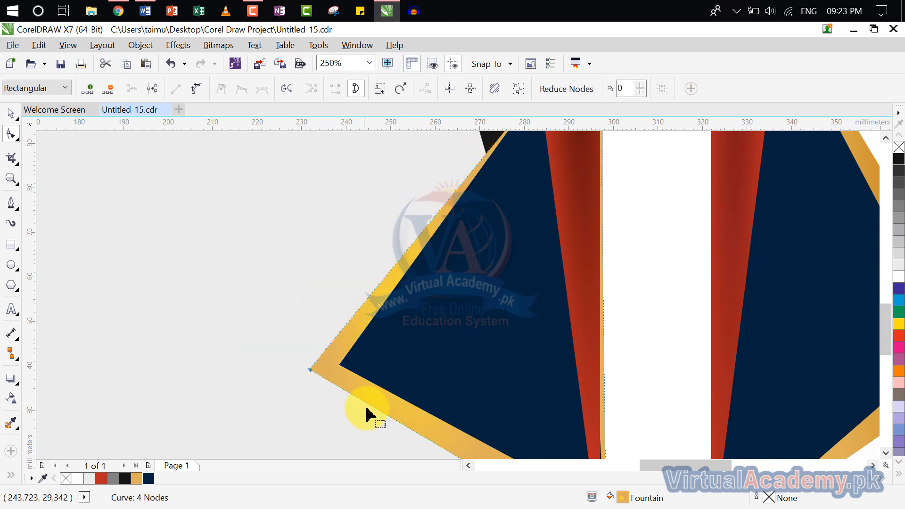
scroll(369, 414, down, 4)
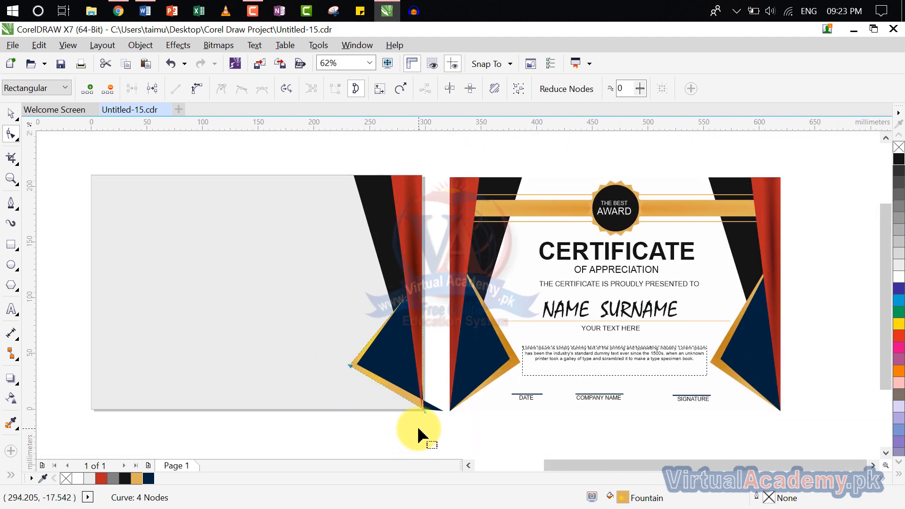
scroll(420, 415, up, 4)
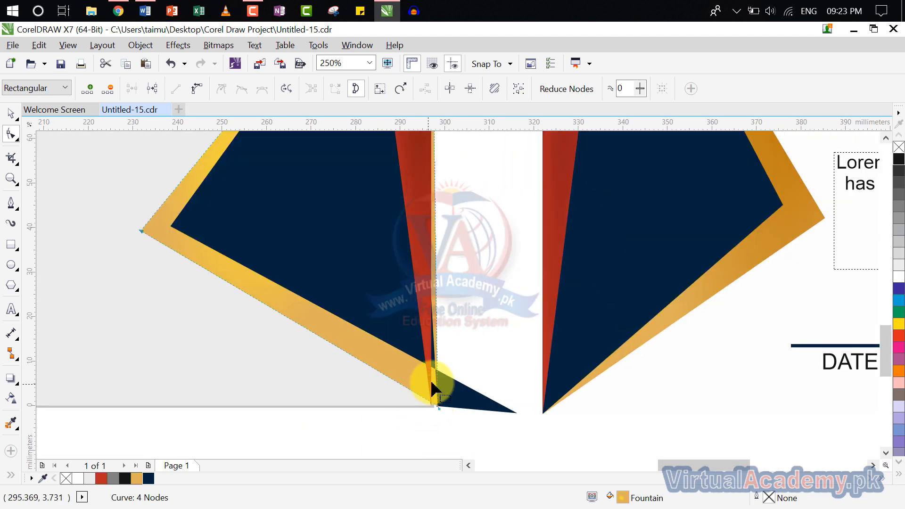
key(ctrl+z)
key(ctrl+z)
key(ctrl+z)
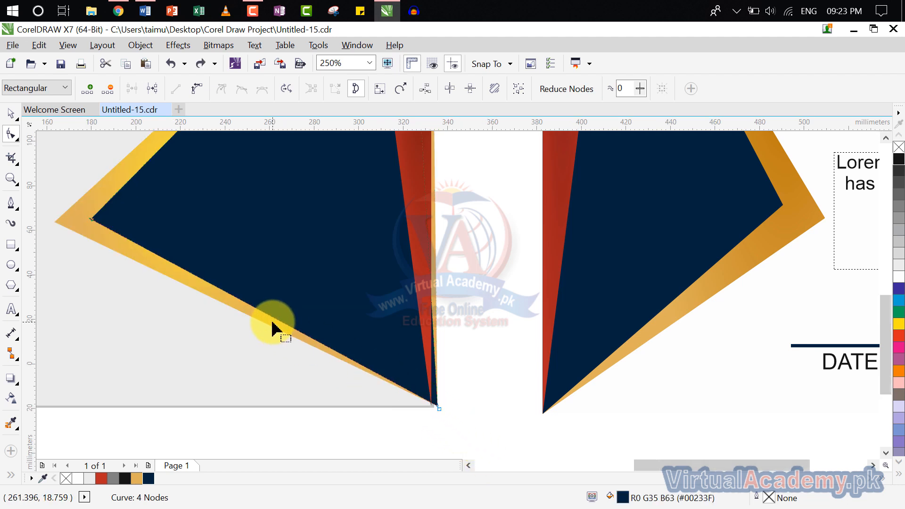
Step: Undo the recent left corner node adjustments on the navy and gold triangles
scroll(273, 324, down, 2)
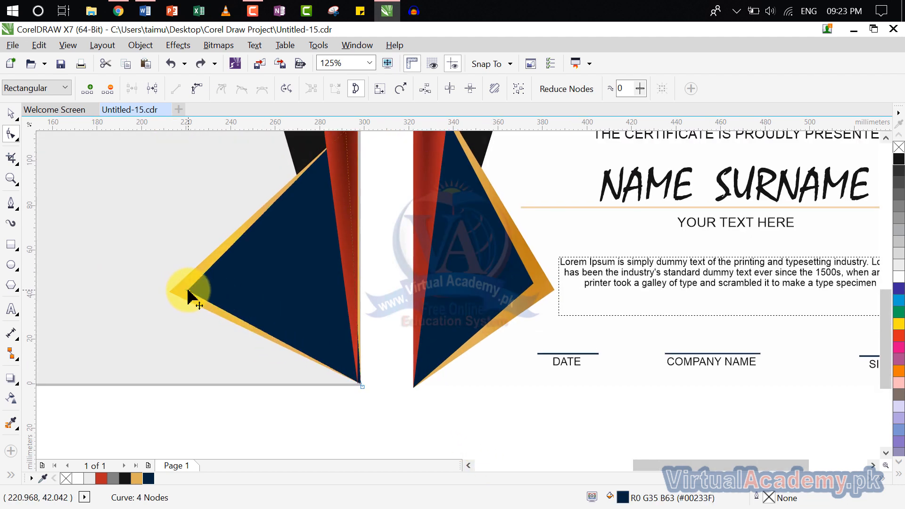
drag(188, 290, 184, 278)
key(ctrl+z)
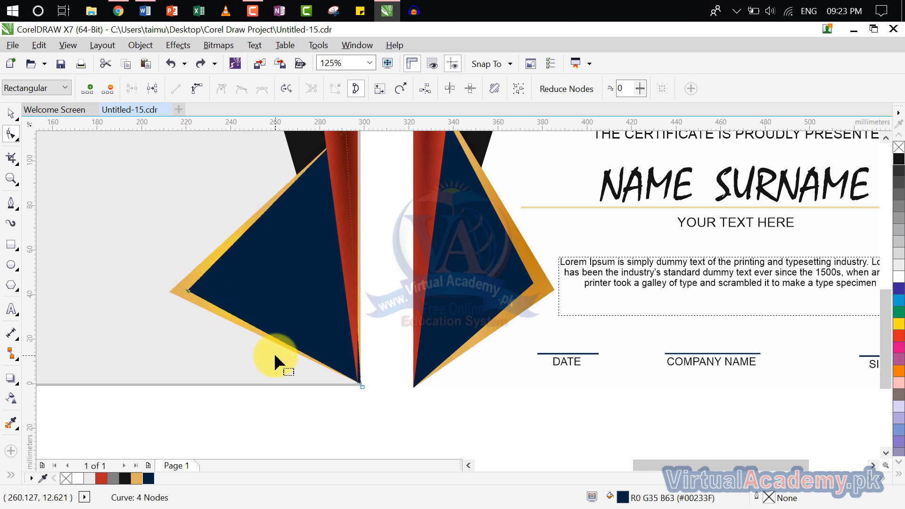
click(275, 360)
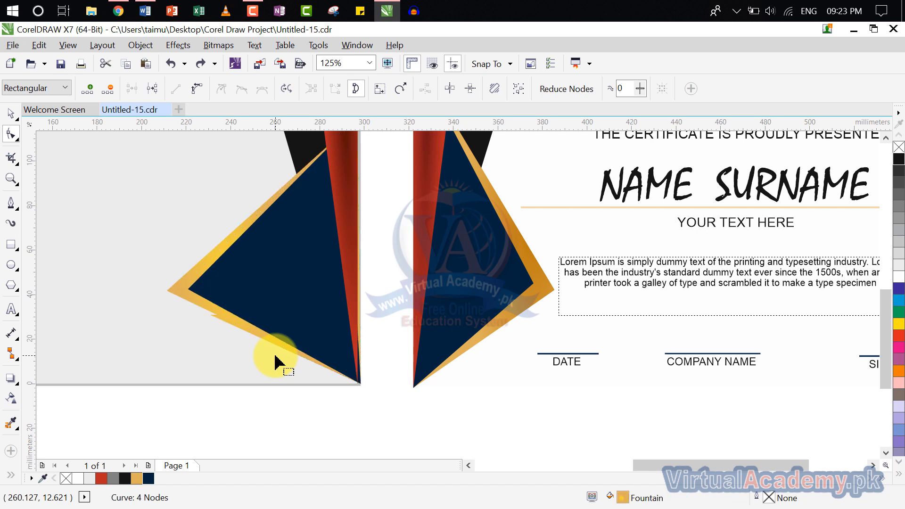
Step: Move the lower right corner nodes of the gold and navy triangles onto the page's bottom-right corner
scroll(389, 407, up, 5)
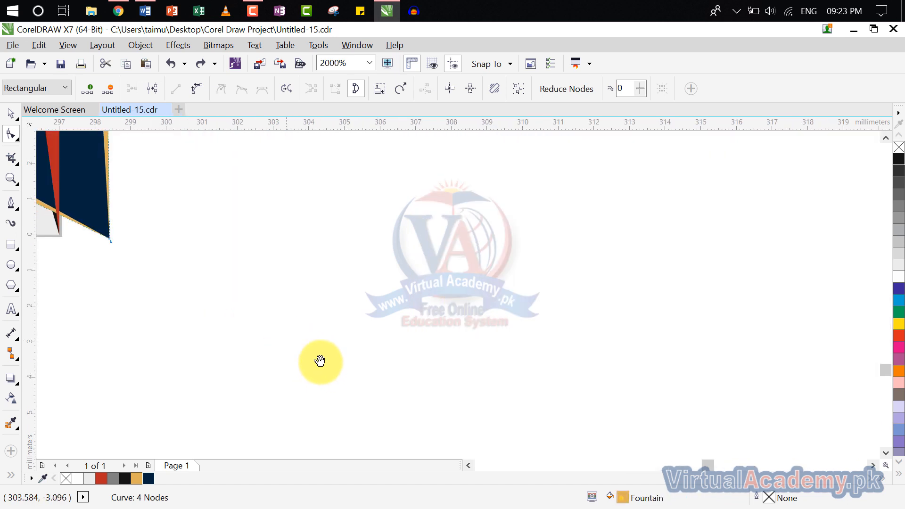
drag(400, 370, 348, 364)
click(385, 363)
scroll(351, 368, down, 8)
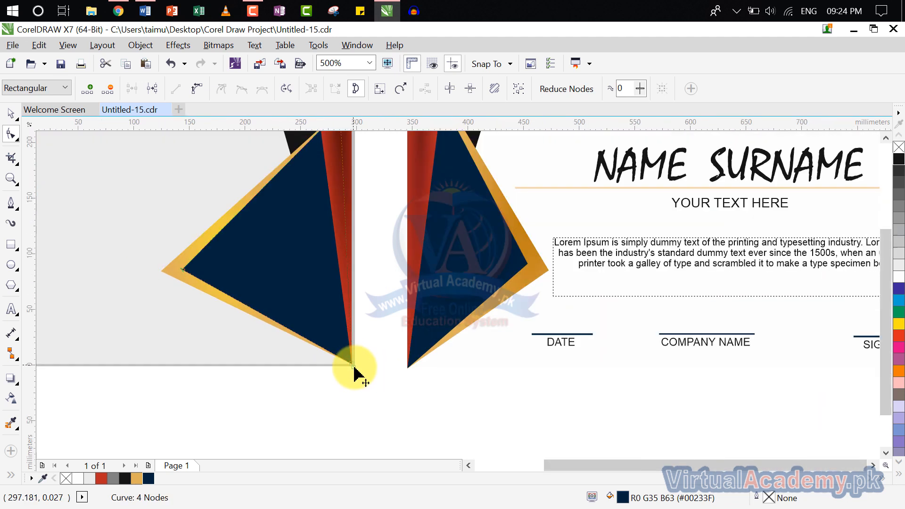
Step: Try to shift the navy triangle's left corner node slightly inward to widen the gold border
scroll(330, 357, up, 1)
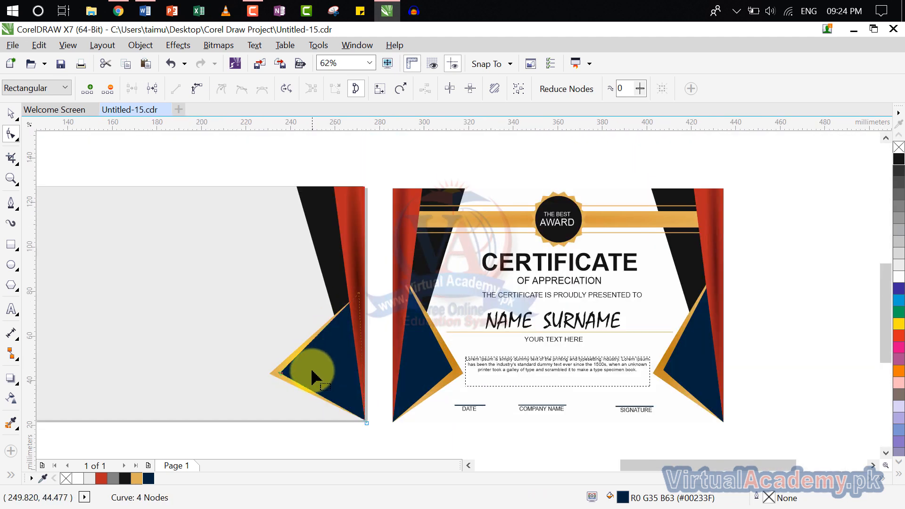
scroll(311, 374, up, 1)
click(235, 381)
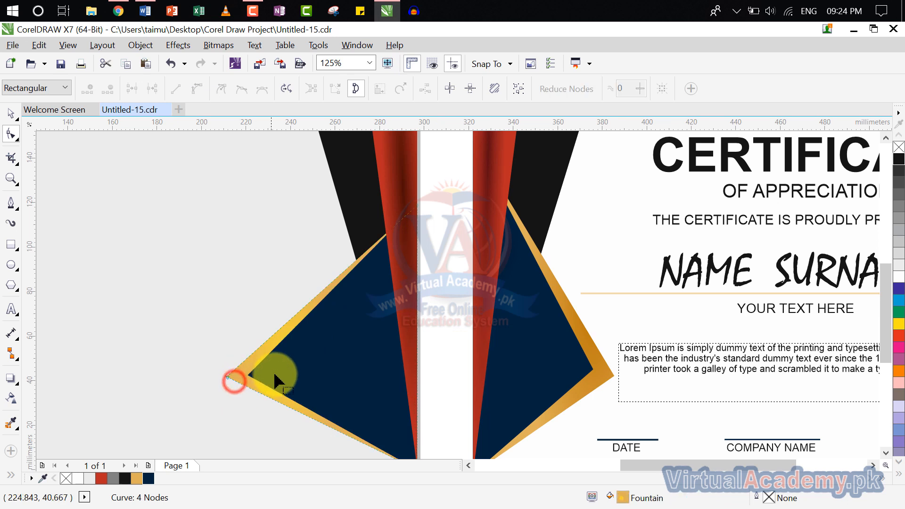
click(275, 375)
drag(251, 378, 268, 378)
scroll(330, 366, down, 1)
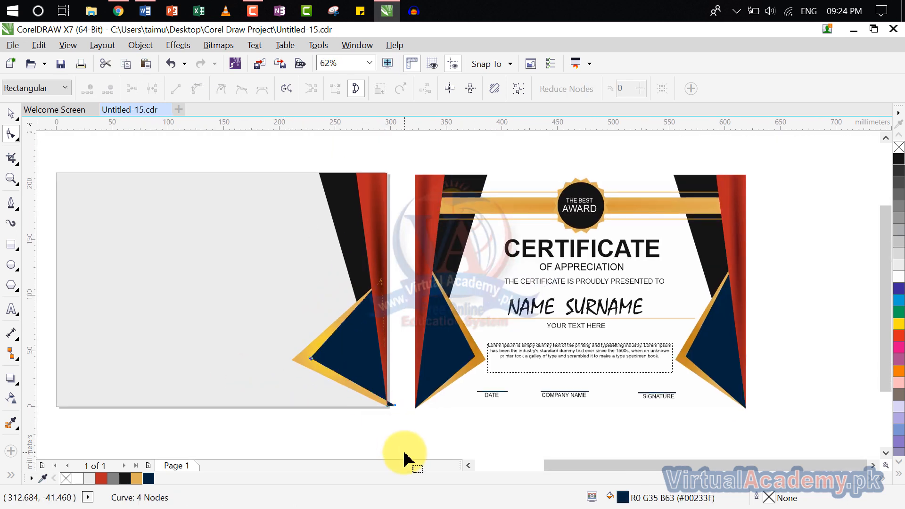
key(ctrl+z)
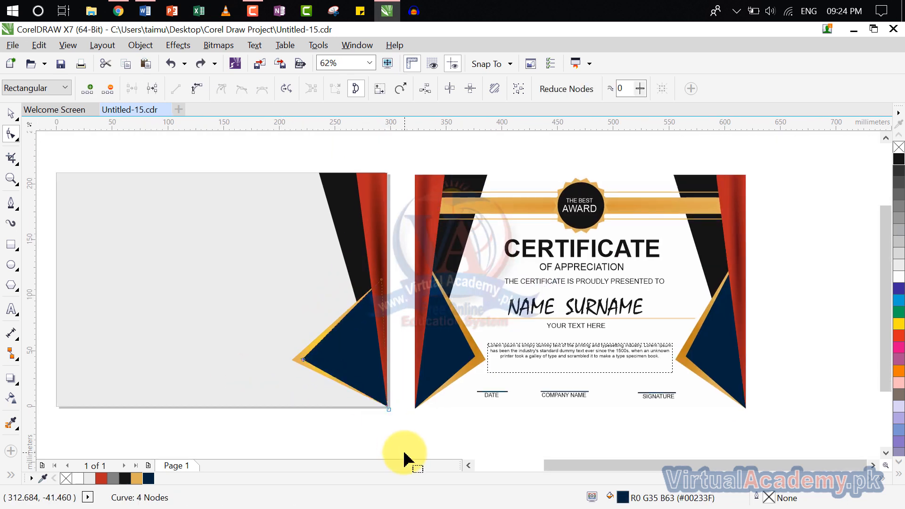
Step: Delete the navy triangle from the gold one
click(11, 113)
click(121, 141)
scroll(367, 259, down, 1)
scroll(364, 307, up, 1)
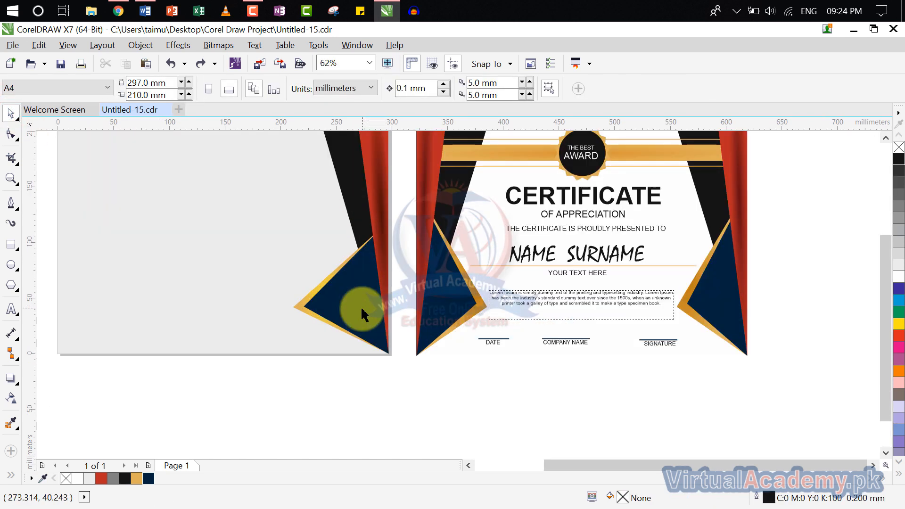
click(362, 310)
key(Delete)
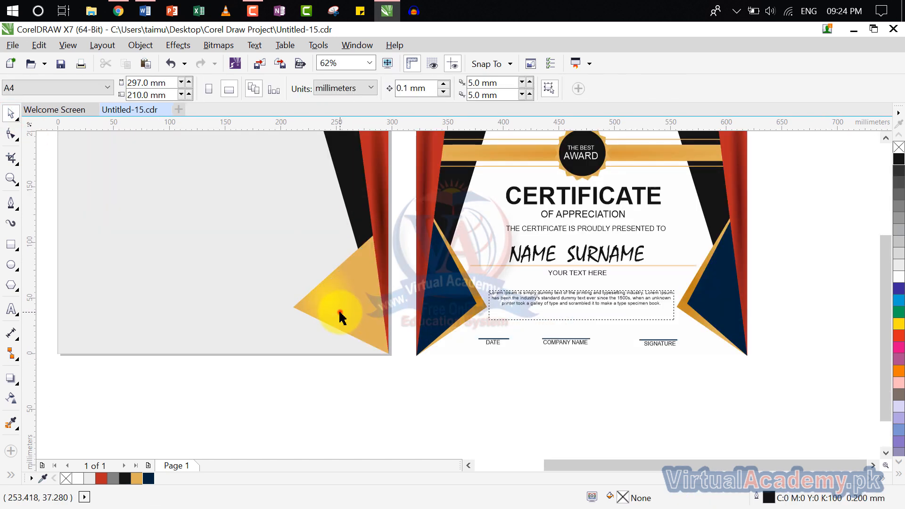
Step: Try to move the gold triangle's left corner node inward, and undo that along with the navy triangle's deletion
click(340, 310)
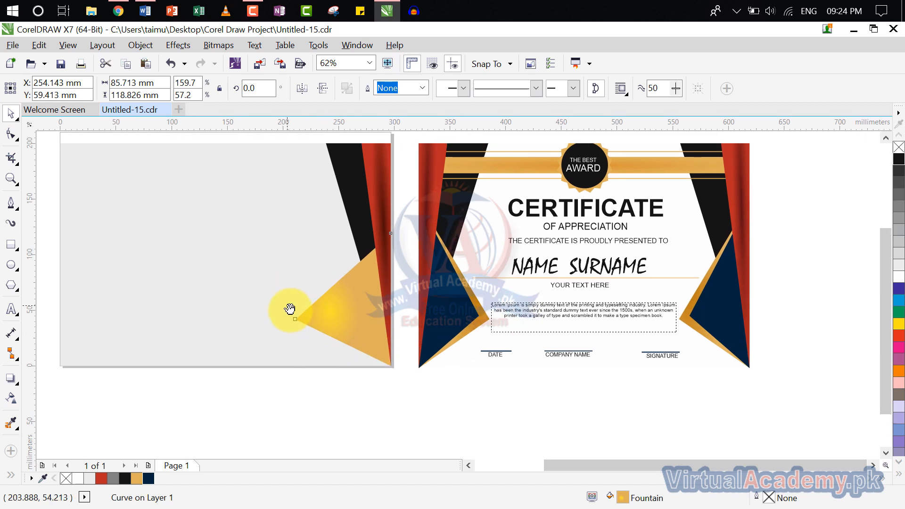
scroll(299, 313, up, 1)
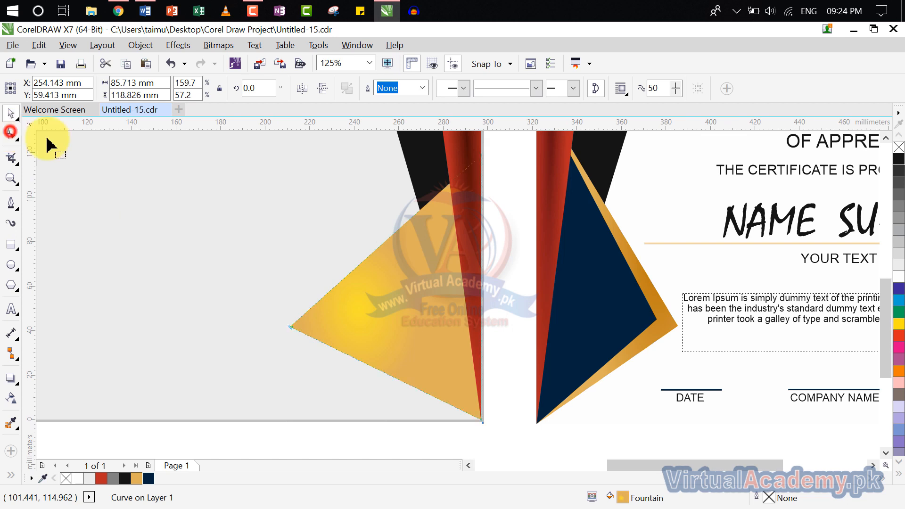
click(11, 134)
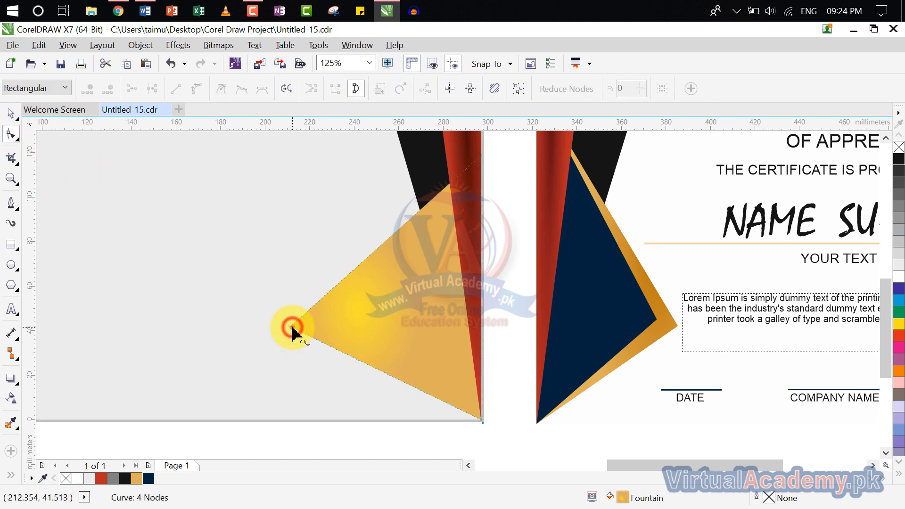
double_click(293, 330)
drag(290, 328, 309, 332)
key(ctrl+z)
key(ctrl+z)
key(ctrl+z)
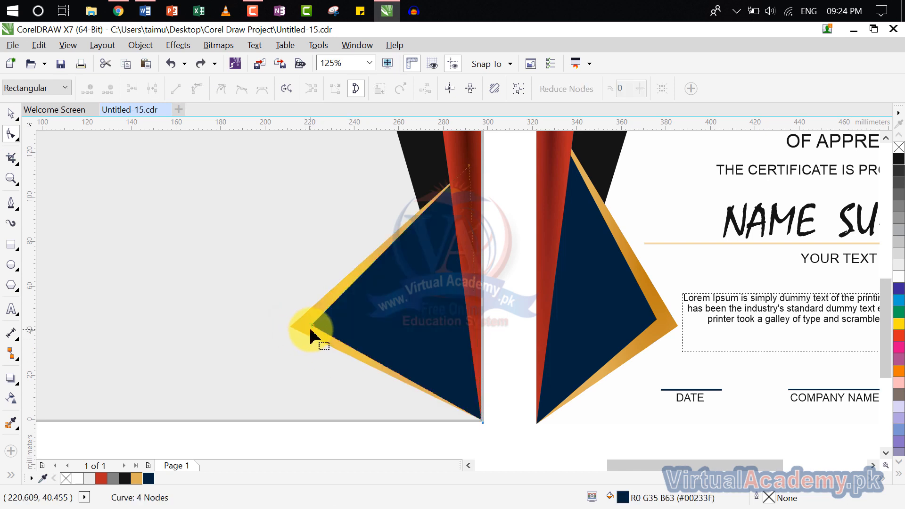
Step: Move the gold triangle's left corner node about 13 mm inward and slightly down
drag(311, 337, 330, 332)
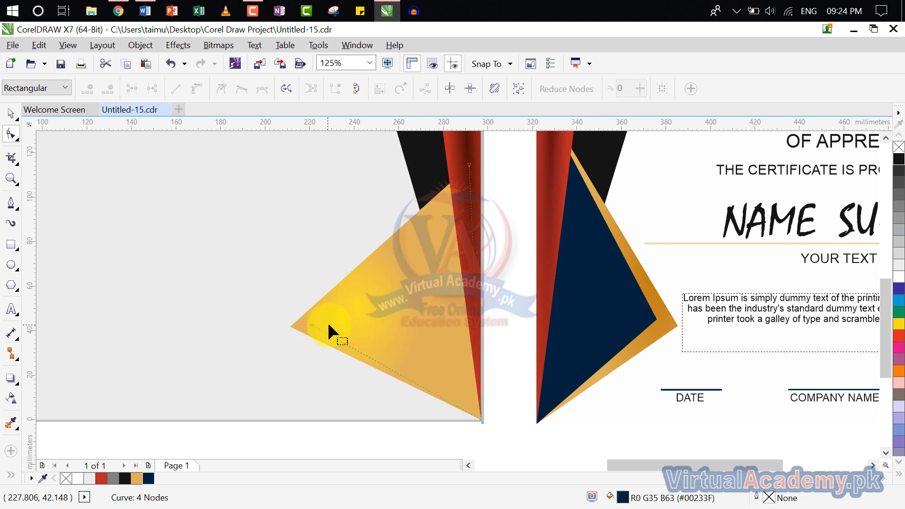
click(303, 327)
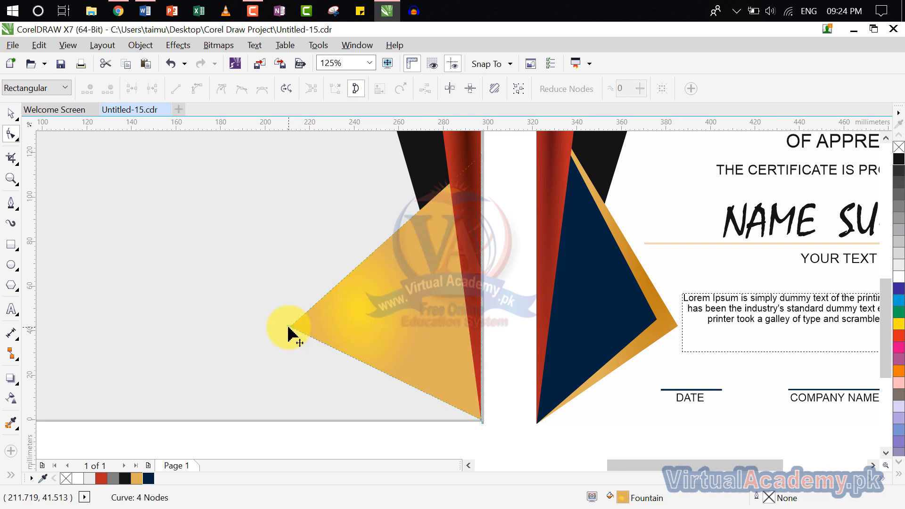
scroll(288, 332, up, 3)
drag(294, 325, 415, 355)
scroll(415, 348, down, 3)
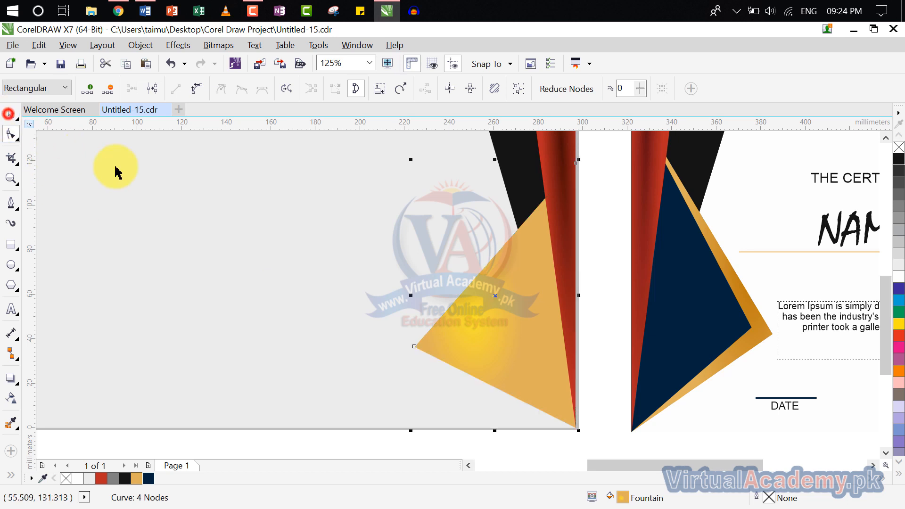
Step: Narrow the navy triangle to about 56 mm wide, keeping its right edge in place
click(157, 190)
click(485, 337)
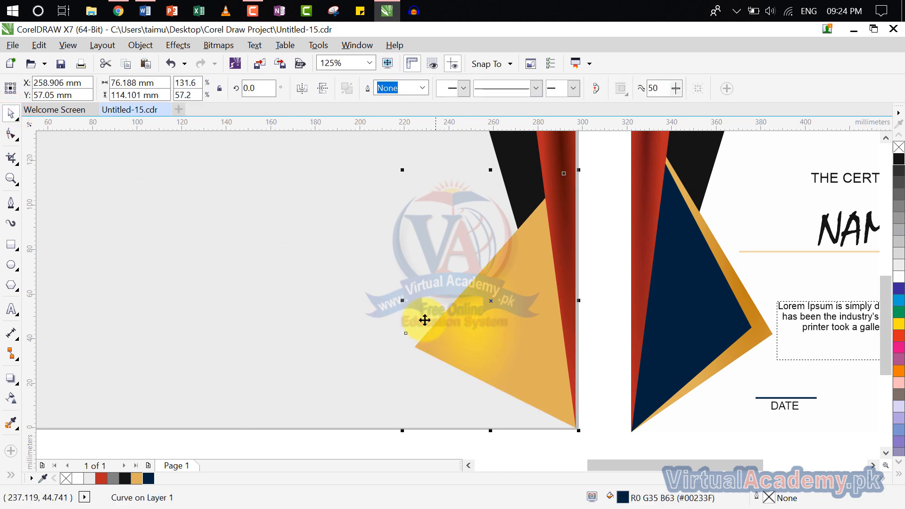
drag(402, 302, 439, 304)
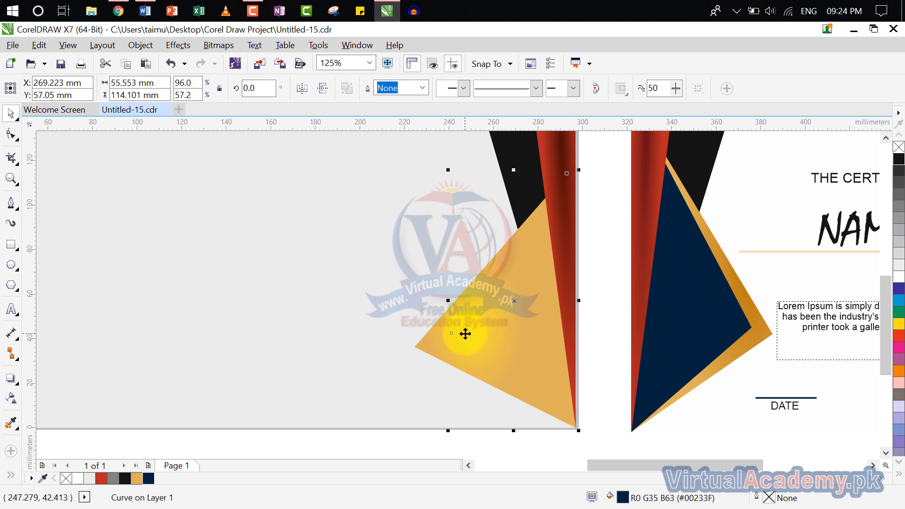
click(10, 113)
click(103, 163)
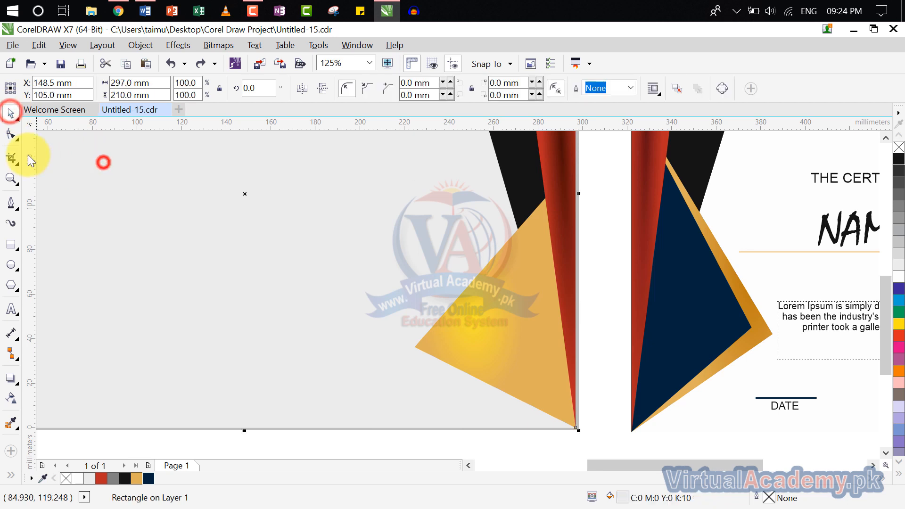
click(151, 206)
click(482, 341)
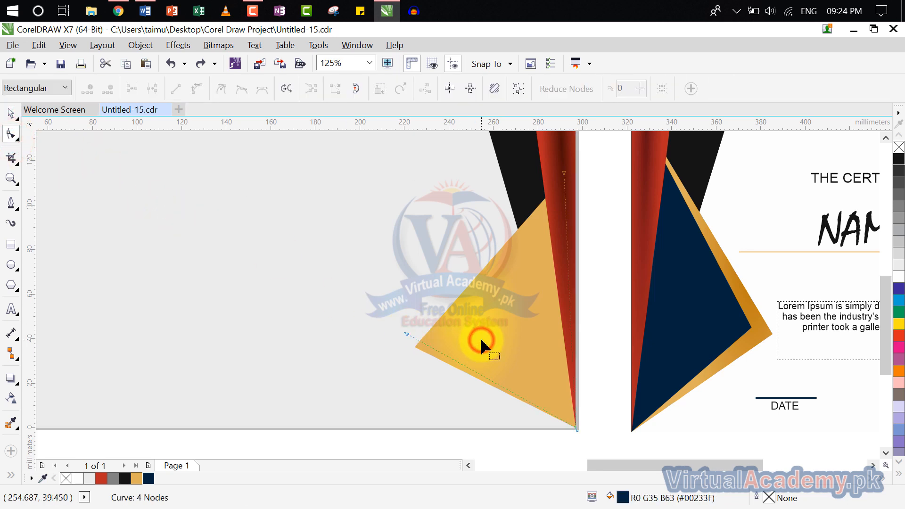
click(12, 113)
click(186, 205)
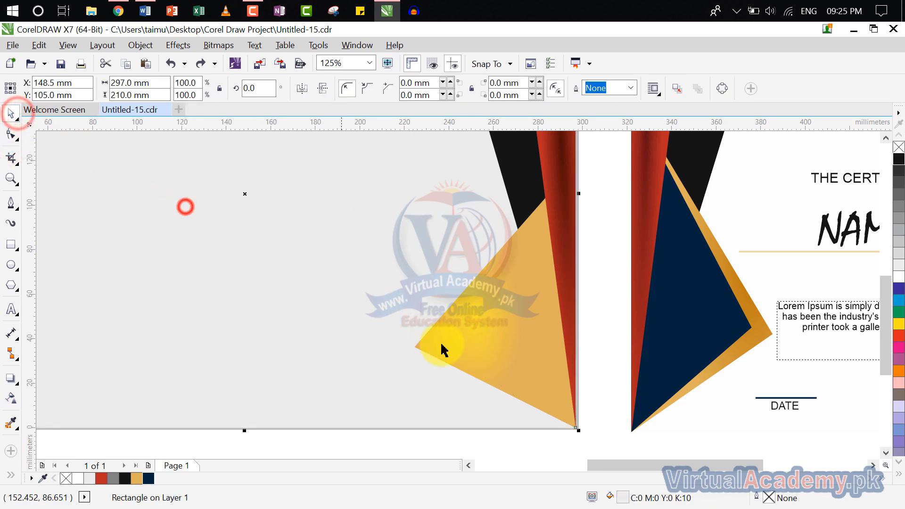
scroll(456, 424, down, 3)
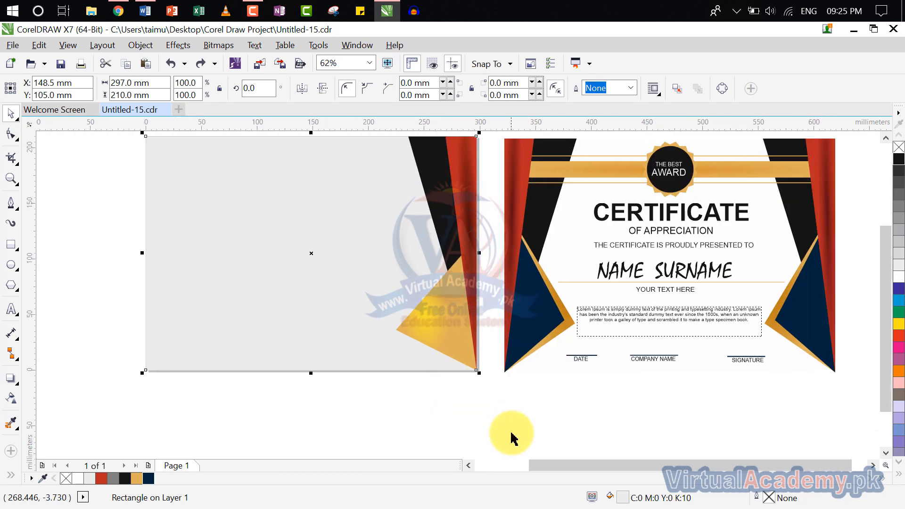
Step: Try narrowing the navy triangle behind the gold one to about 56 mm and to about 49 mm wide, keeping its right edge in place
click(511, 433)
click(465, 339)
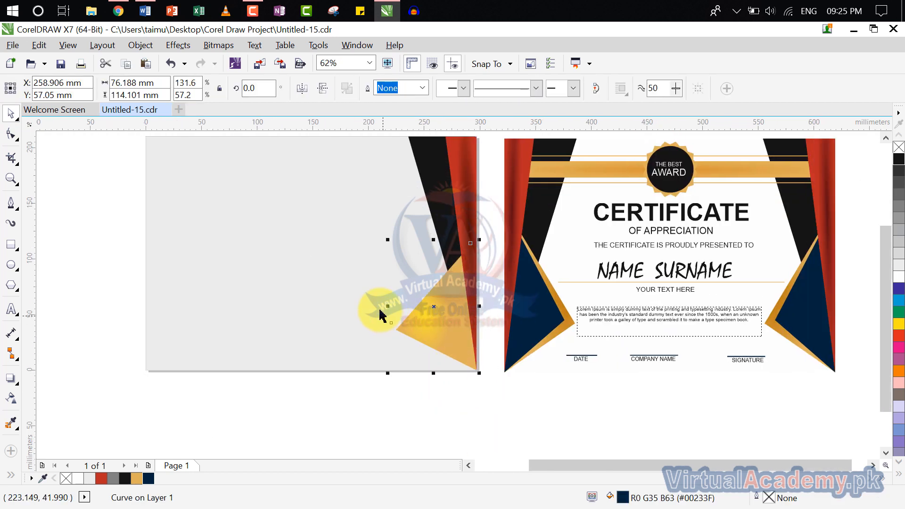
drag(392, 305, 410, 327)
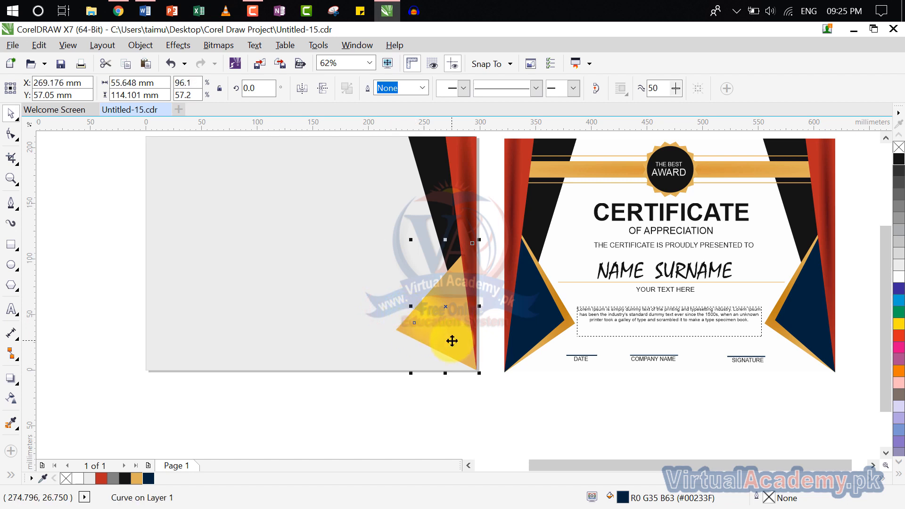
click(899, 289)
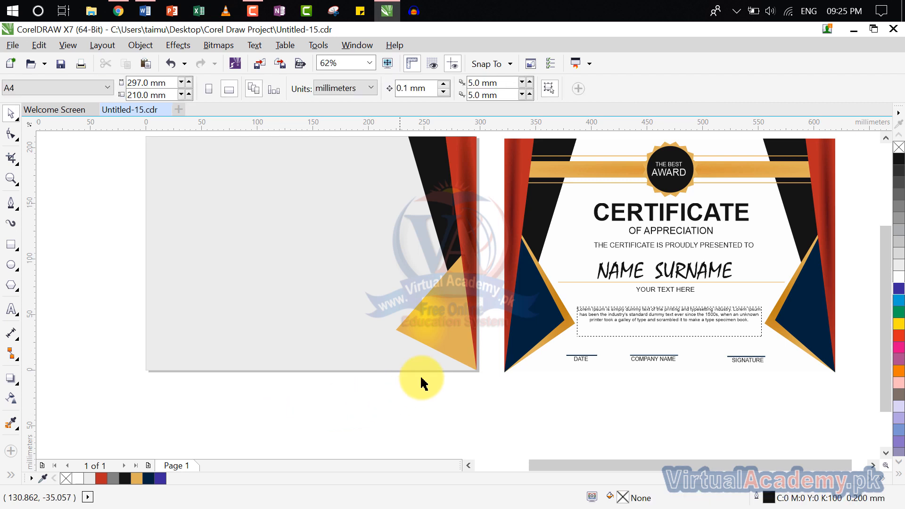
click(455, 340)
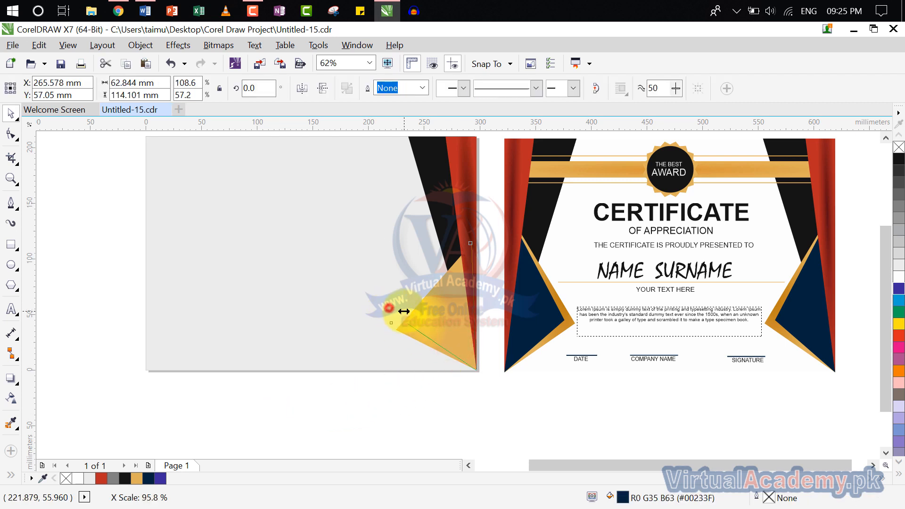
drag(407, 311, 418, 307)
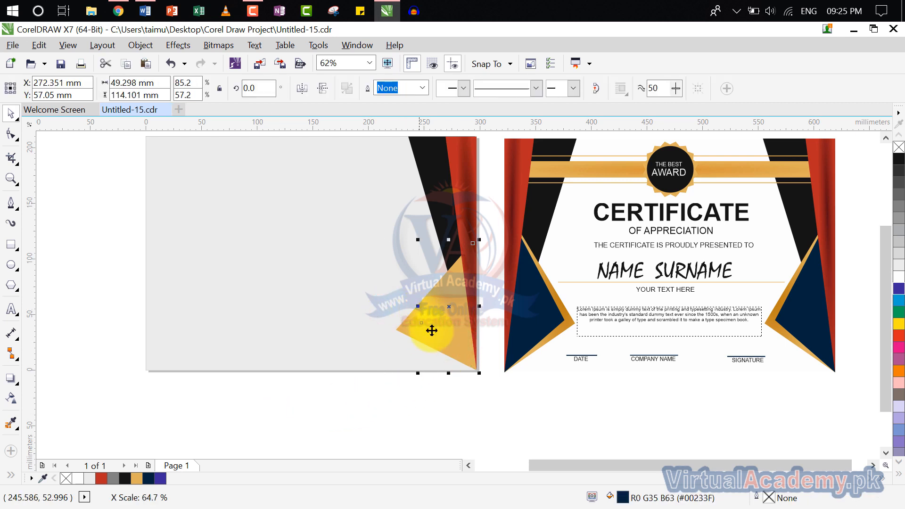
Step: Delete the gold triangle beside the red curtain, and undo that deletion
click(491, 411)
click(440, 330)
key(Delete)
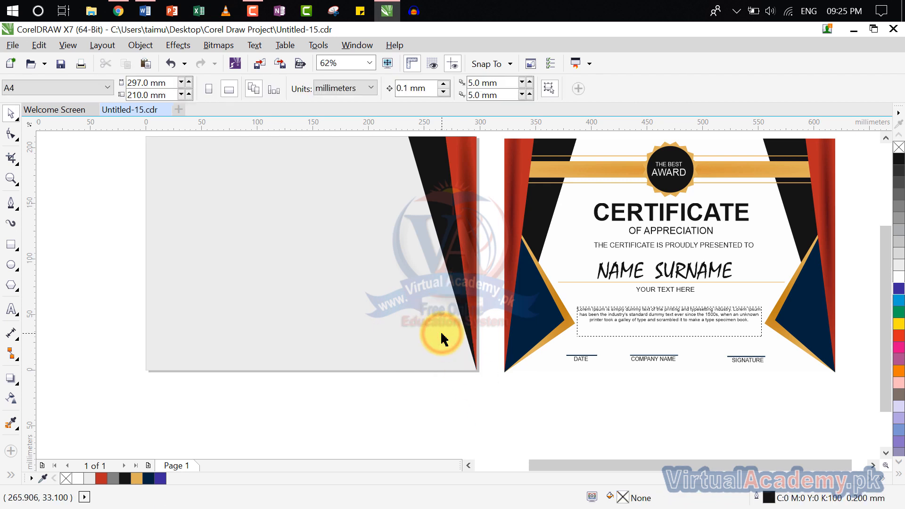
key(ctrl+z)
Step: Move the gold triangle away from the curtains into the empty area at the page's lower edge
click(485, 417)
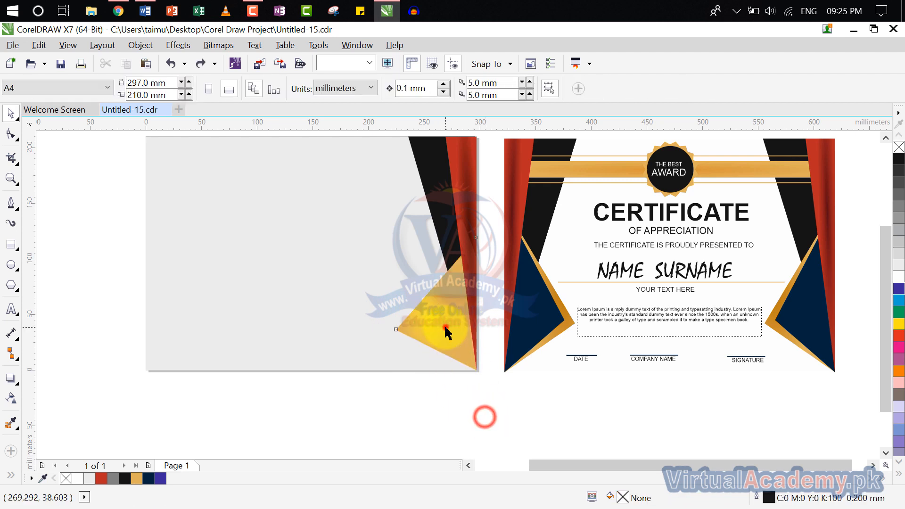
click(440, 333)
drag(440, 334, 330, 402)
click(557, 400)
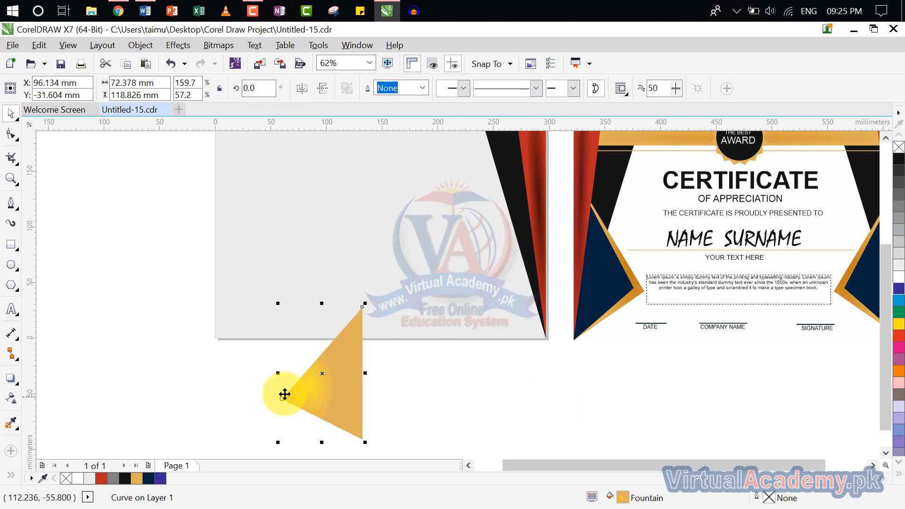
Step: Make a copy of the gold triangle narrowed to about 59 mm wide from the same right edge, and fill it with navy
drag(278, 373, 293, 372)
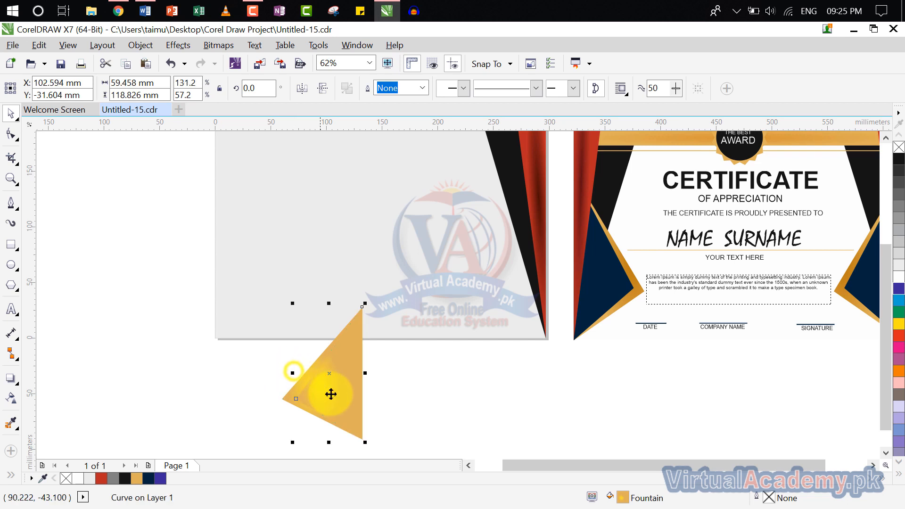
click(148, 481)
click(420, 440)
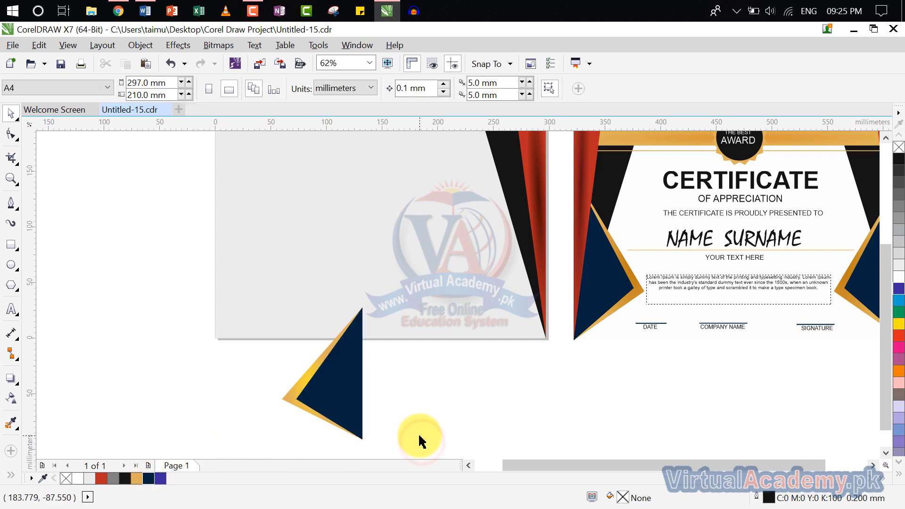
Step: Move the gold and navy triangles together so their lower-right corner meets the page's lower-right corner
drag(403, 295, 226, 430)
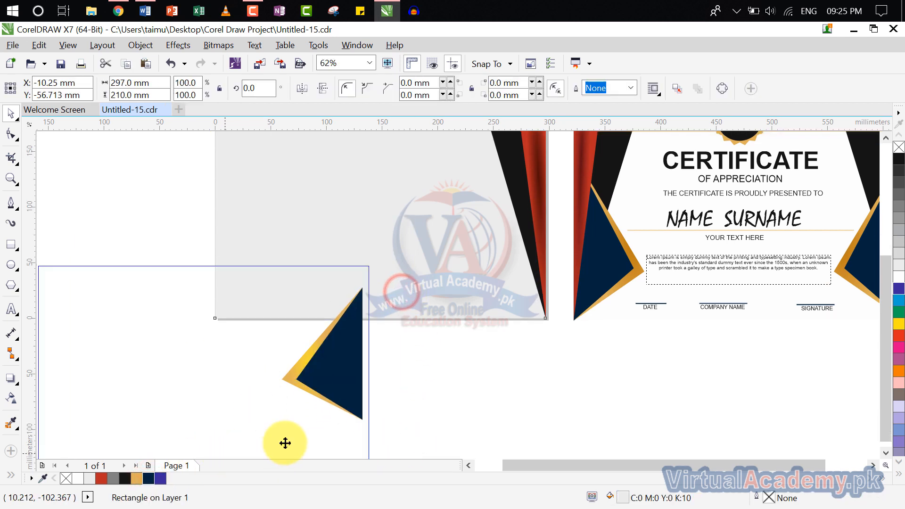
key(ctrl+z)
drag(457, 430, 271, 280)
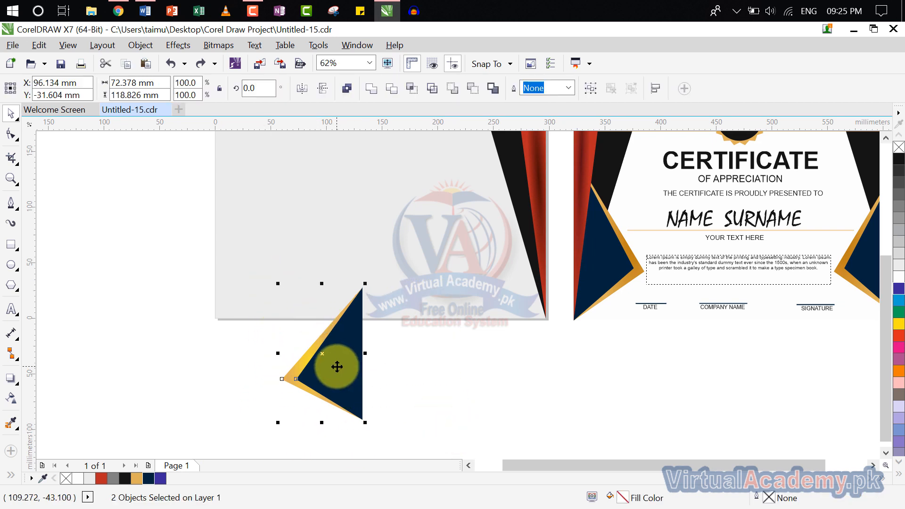
drag(336, 366, 514, 256)
scroll(535, 309, up, 2)
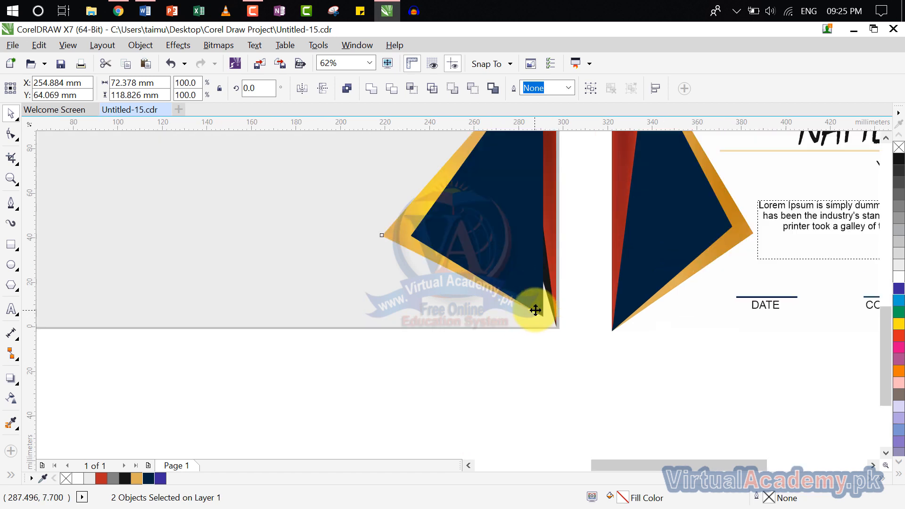
scroll(536, 310, up, 4)
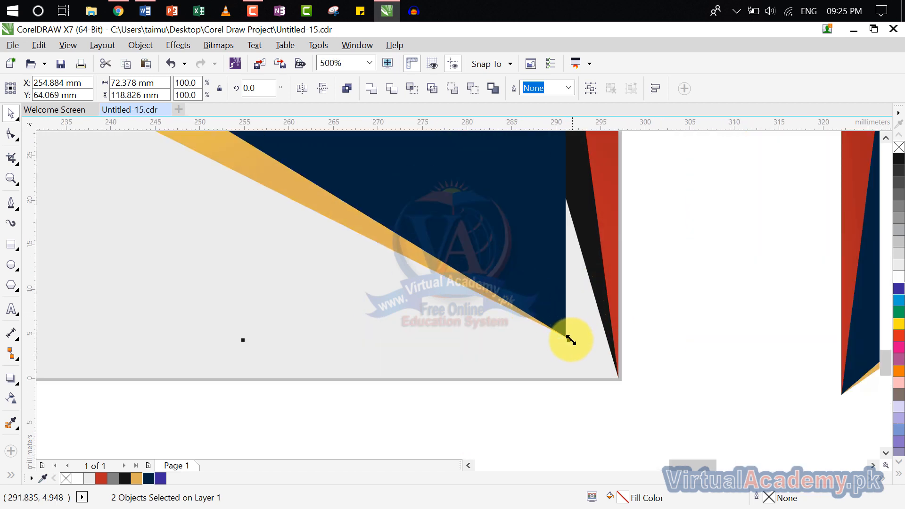
drag(566, 338, 617, 379)
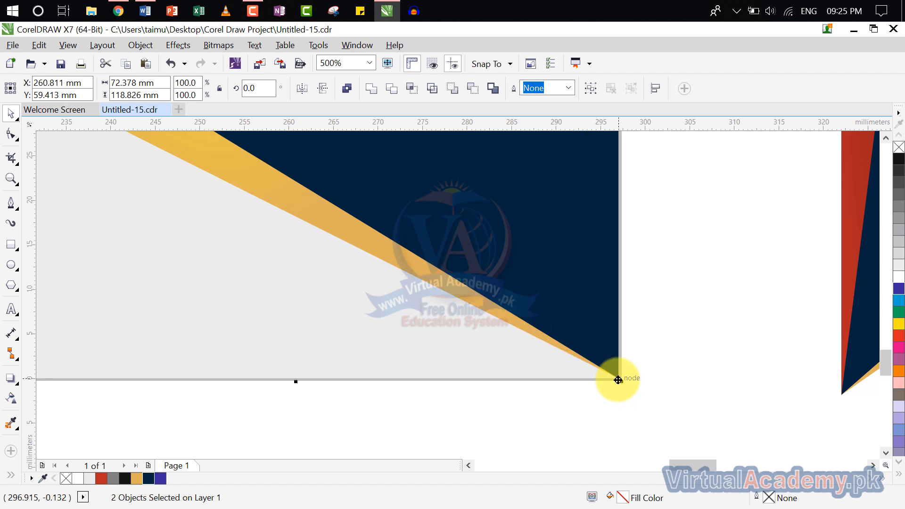
Step: Send the navy triangle back one level so it sits behind the red curtain and in front of the gold triangle
scroll(617, 380, down, 5)
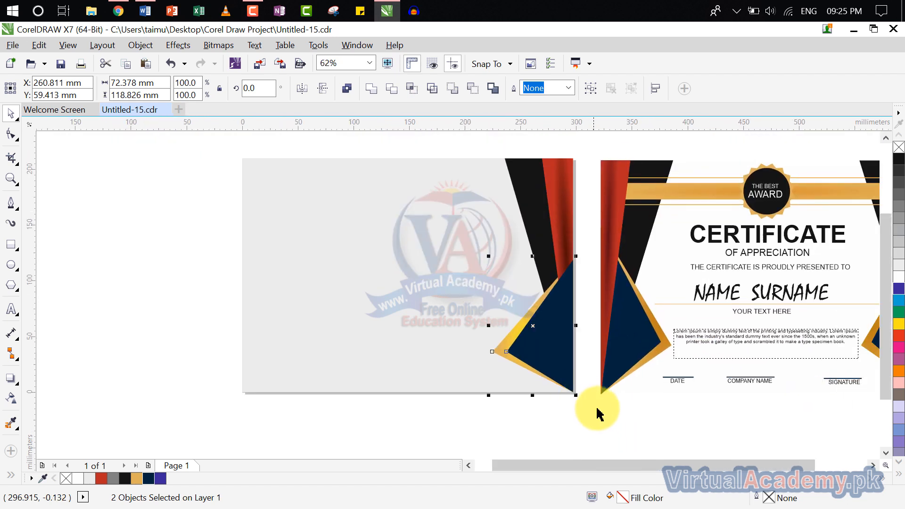
click(607, 410)
click(542, 347)
right_click(549, 347)
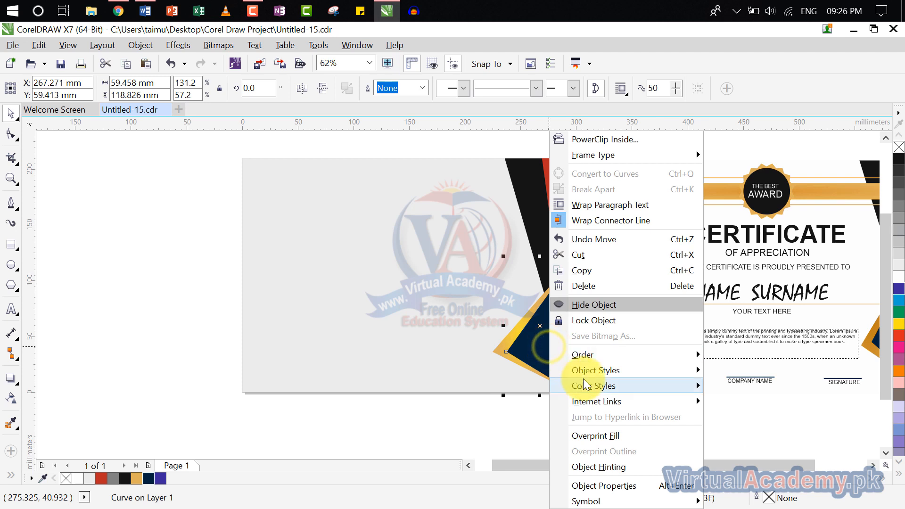
click(588, 355)
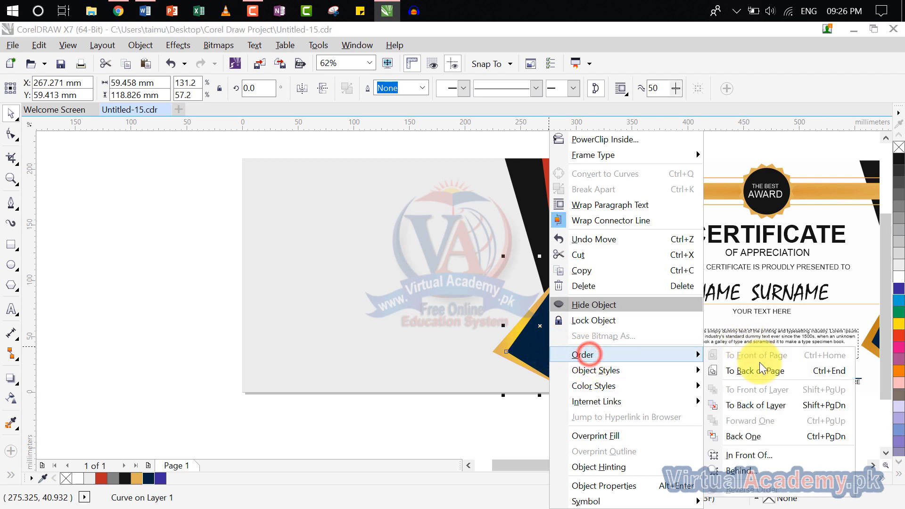
click(782, 436)
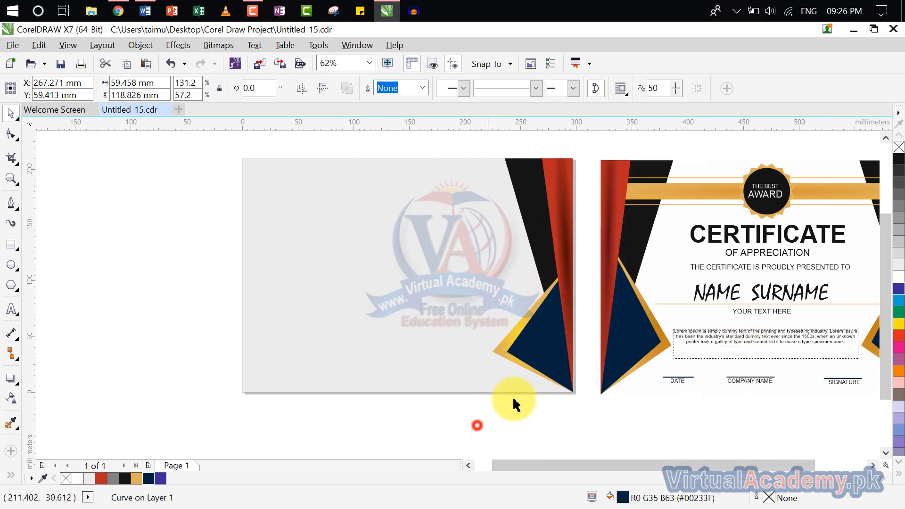
click(477, 425)
Step: Group the red and black curtains with the gold and navy triangles, and make a horizontally mirrored copy directly left of the group
scroll(477, 424, down, 3)
scroll(527, 248, up, 3)
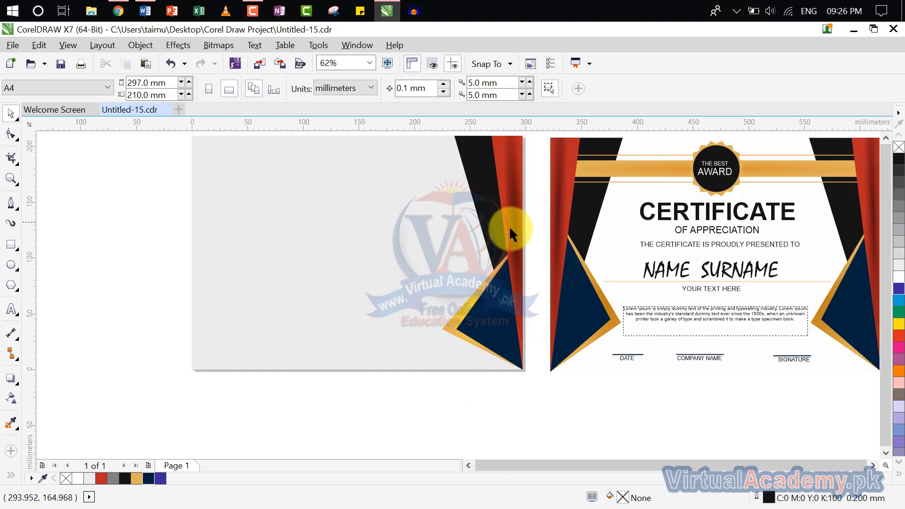
scroll(509, 233, down, 3)
drag(513, 175, 434, 332)
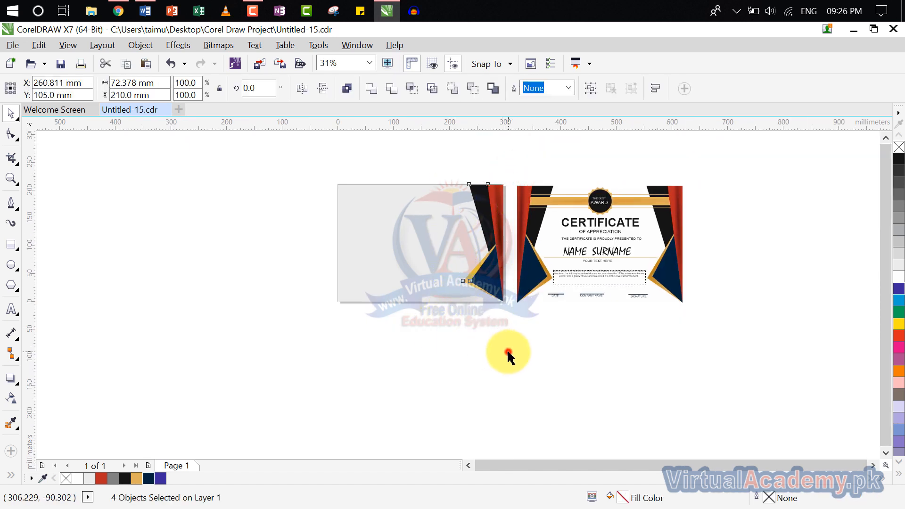
click(508, 353)
drag(512, 179, 438, 315)
key(ctrl+g)
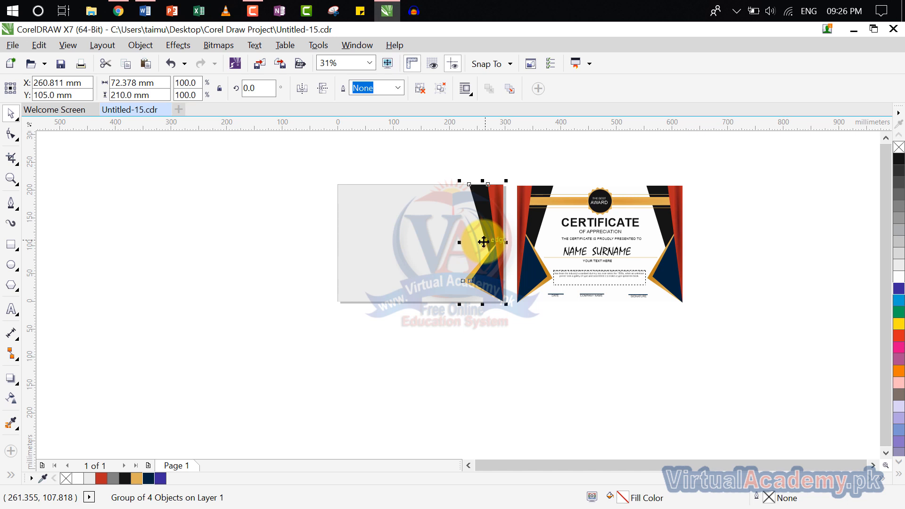
drag(509, 246, 428, 247)
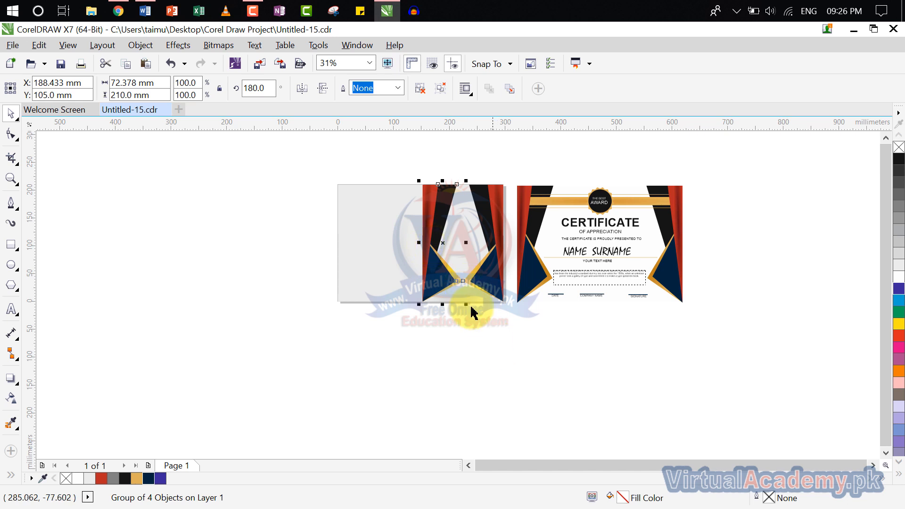
Step: Move the mirrored curtain group so its outer top corner meets the page's upper-left corner
scroll(439, 239, up, 1)
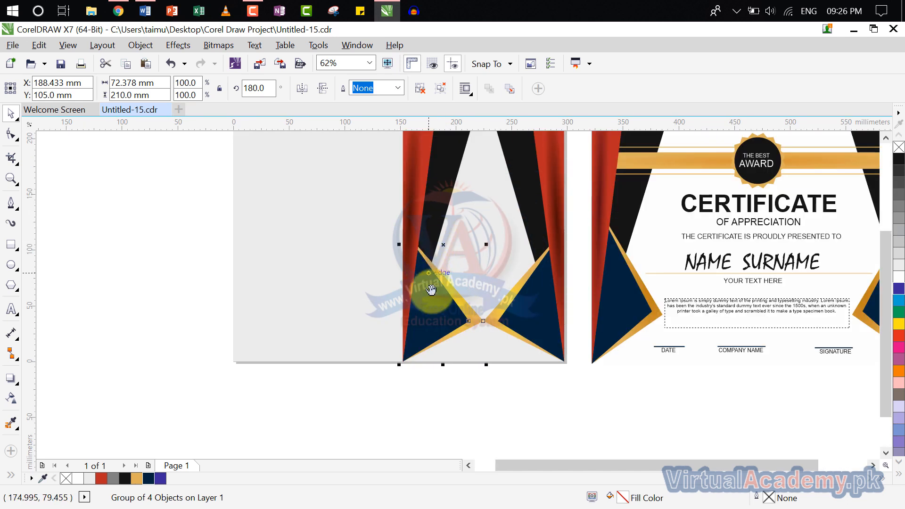
drag(432, 290, 460, 364)
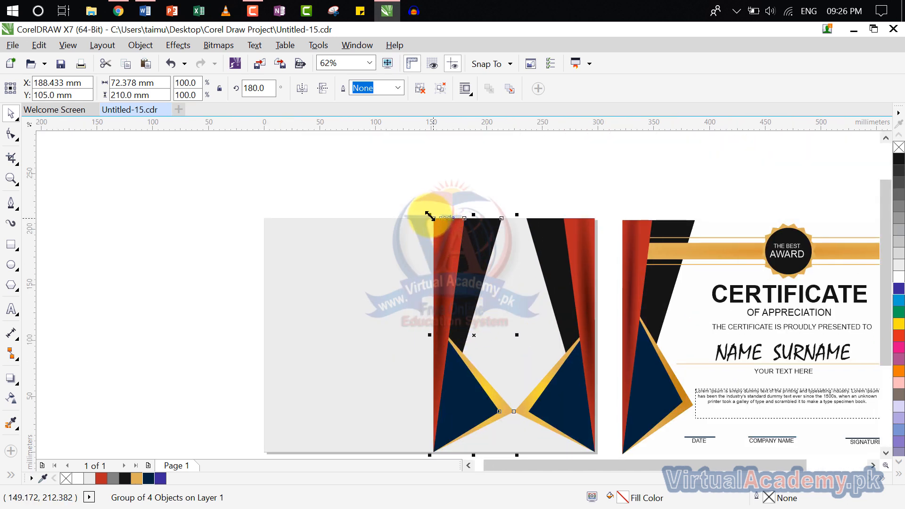
scroll(431, 219, up, 2)
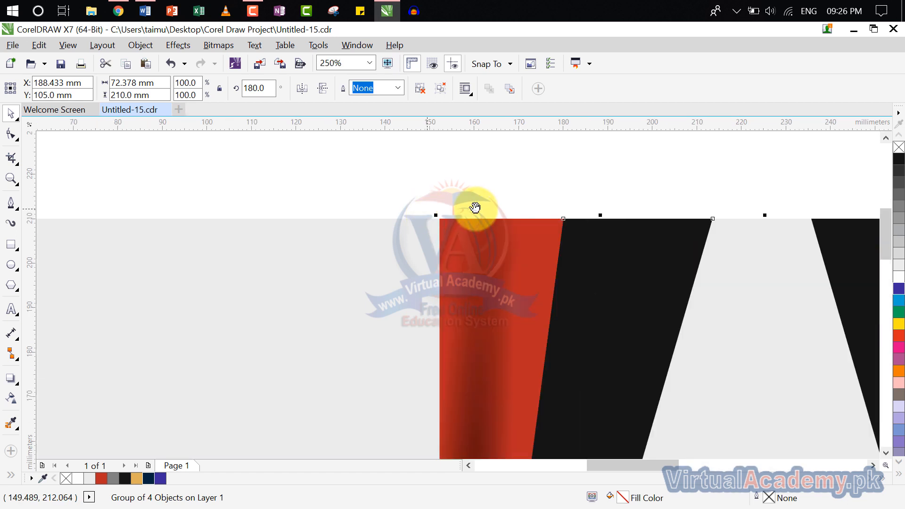
drag(475, 208, 709, 216)
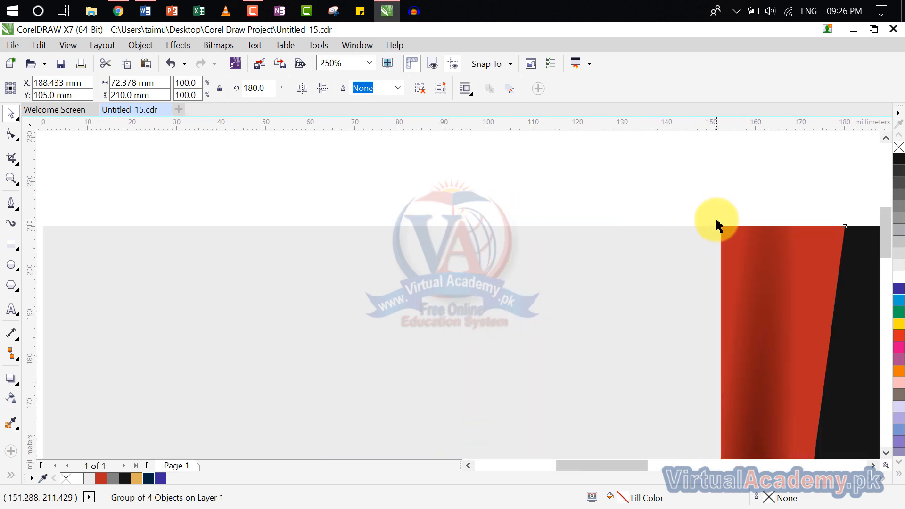
click(713, 222)
click(731, 232)
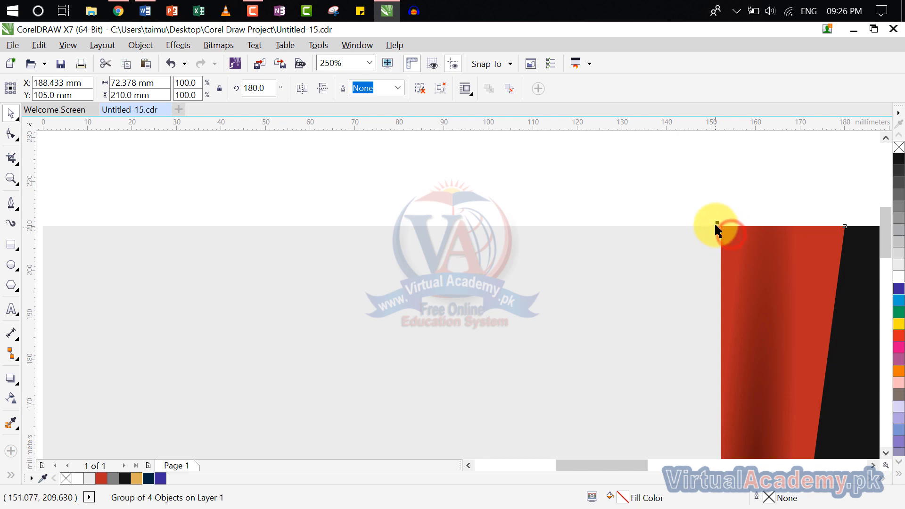
drag(721, 226, 335, 258)
scroll(127, 256, down, 1)
scroll(335, 258, down, 2)
scroll(326, 251, up, 2)
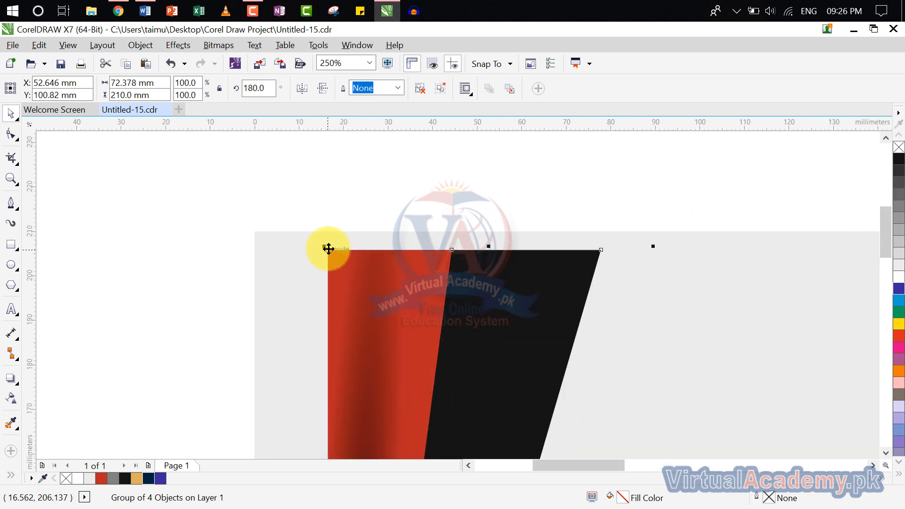
scroll(325, 249, up, 1)
drag(312, 252, 184, 217)
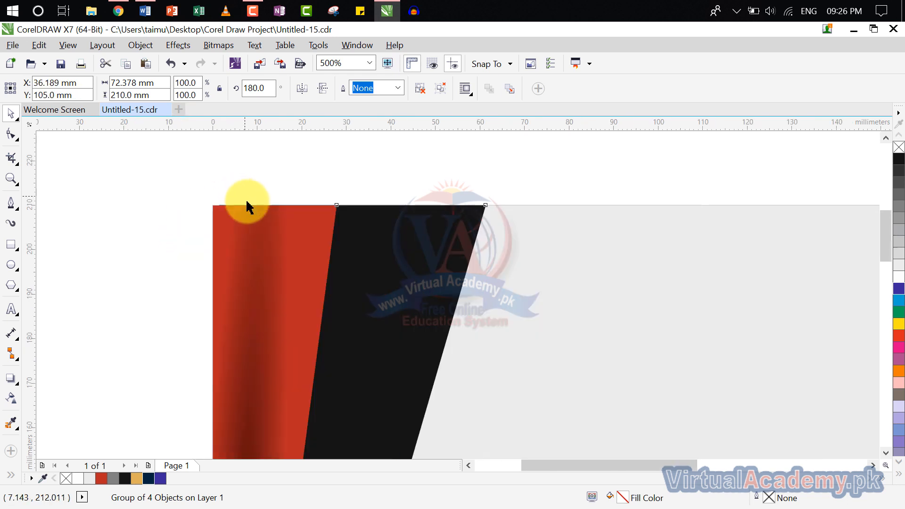
scroll(247, 205, down, 4)
click(308, 378)
scroll(344, 352, up, 1)
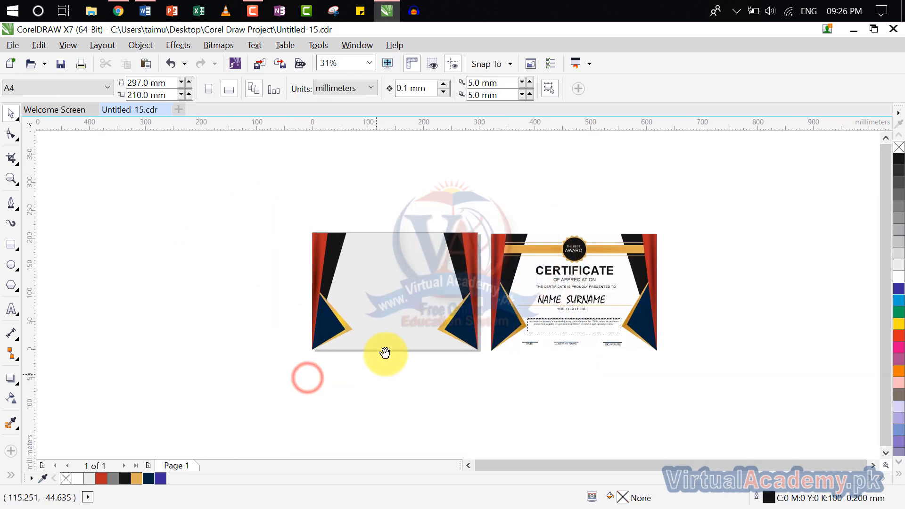
Step: Group the grey page background with both curtain groups and lock the resulting group
scroll(388, 269, up, 2)
drag(374, 270, 400, 324)
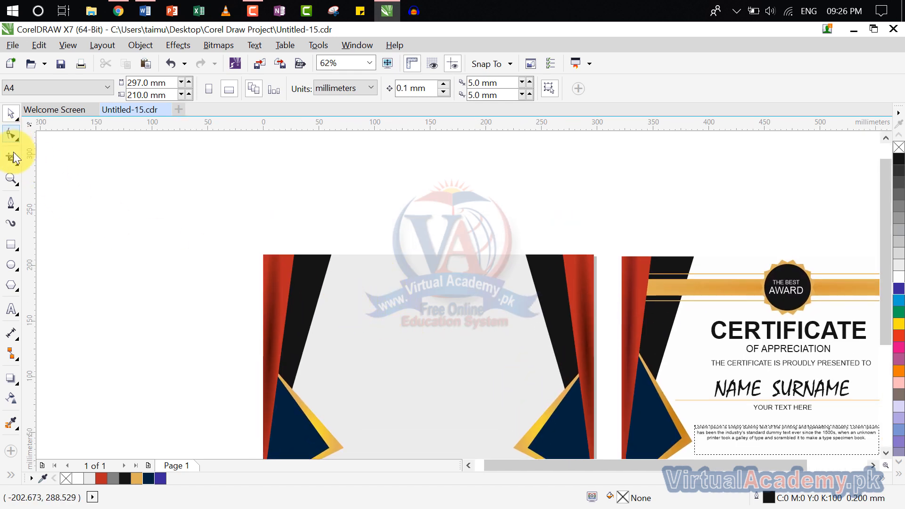
click(245, 208)
drag(246, 211, 206, 175)
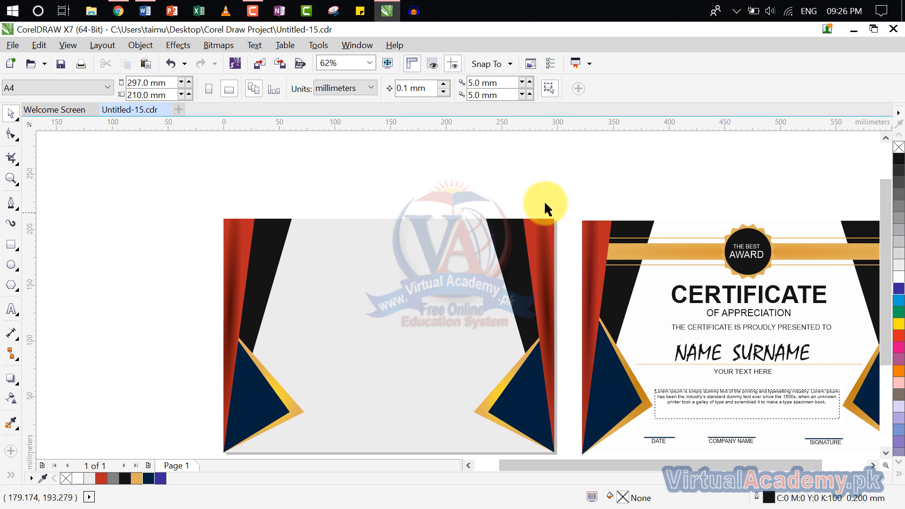
drag(552, 212, 158, 446)
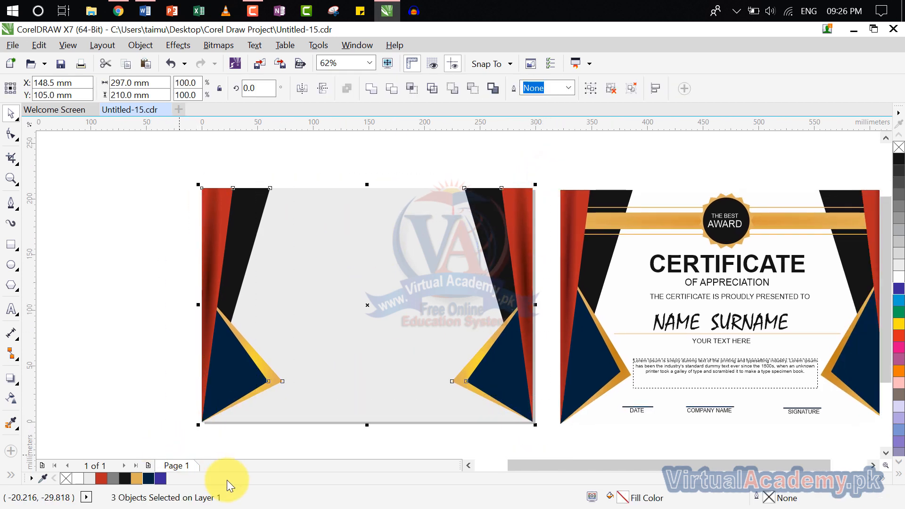
key(ctrl+g)
click(422, 446)
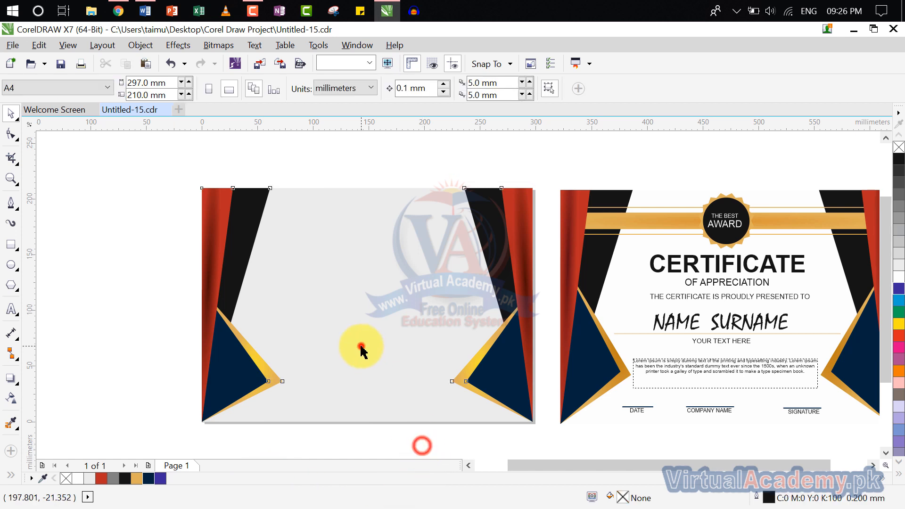
click(361, 344)
right_click(354, 299)
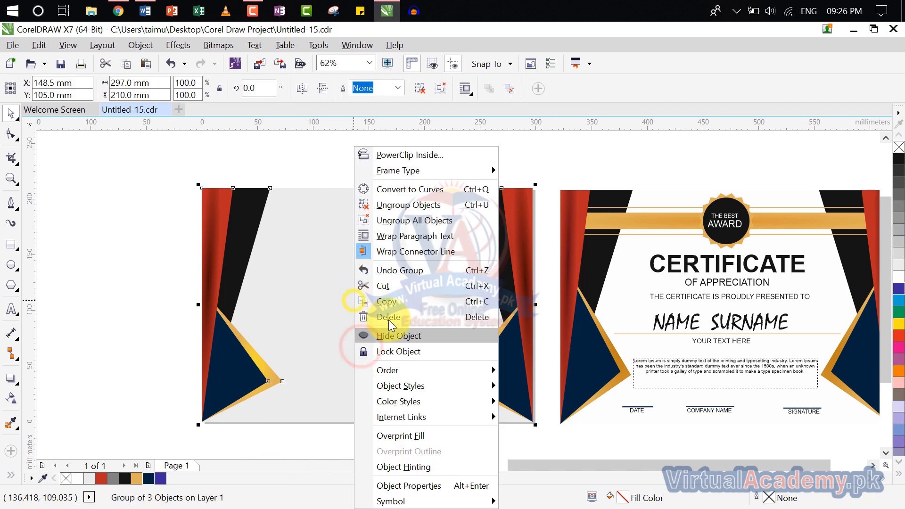
click(414, 353)
click(408, 443)
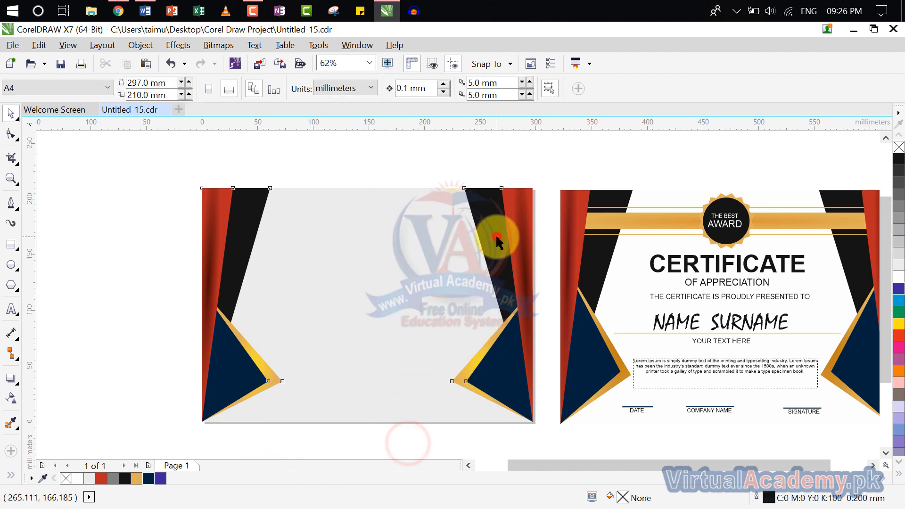
Step: Undo the lock on the group of background and curtains
click(492, 166)
click(516, 208)
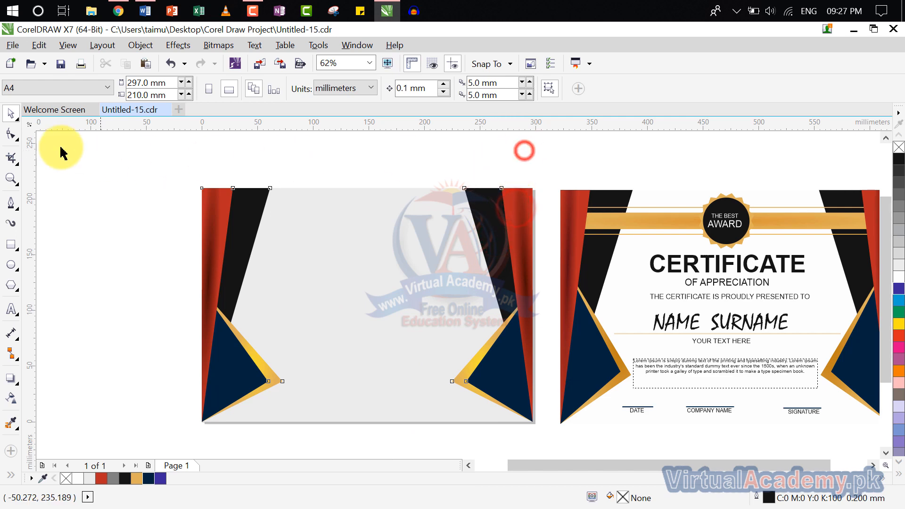
click(119, 178)
scroll(184, 241, down, 3)
scroll(184, 241, up, 3)
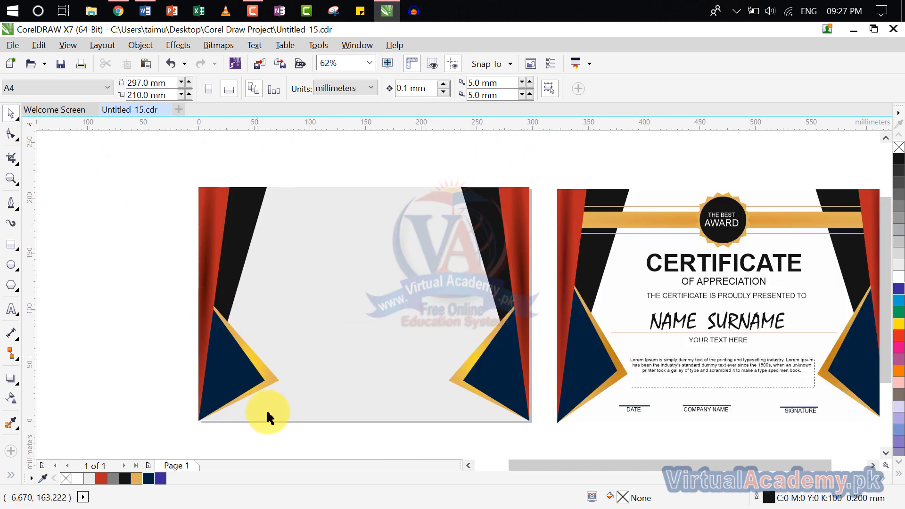
click(275, 429)
click(231, 278)
drag(230, 277, 306, 374)
drag(241, 380, 269, 318)
click(297, 407)
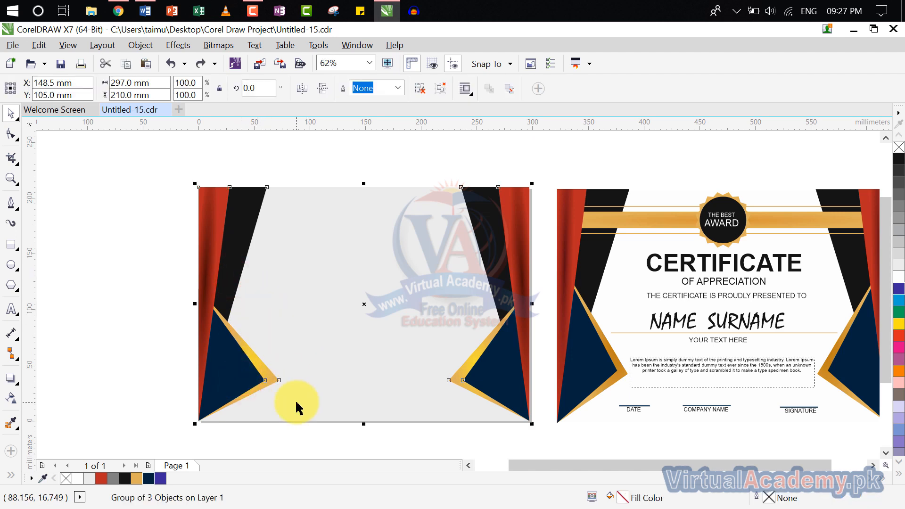
click(384, 460)
click(422, 442)
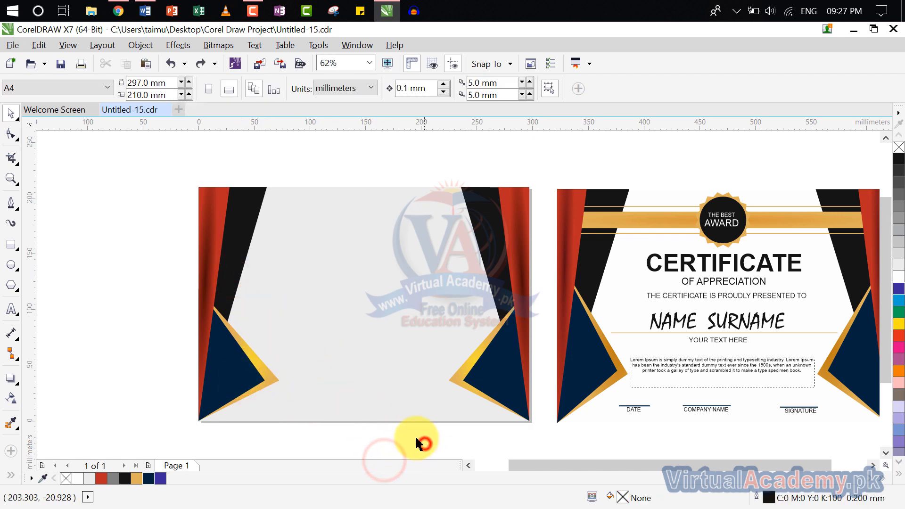
click(353, 349)
click(384, 437)
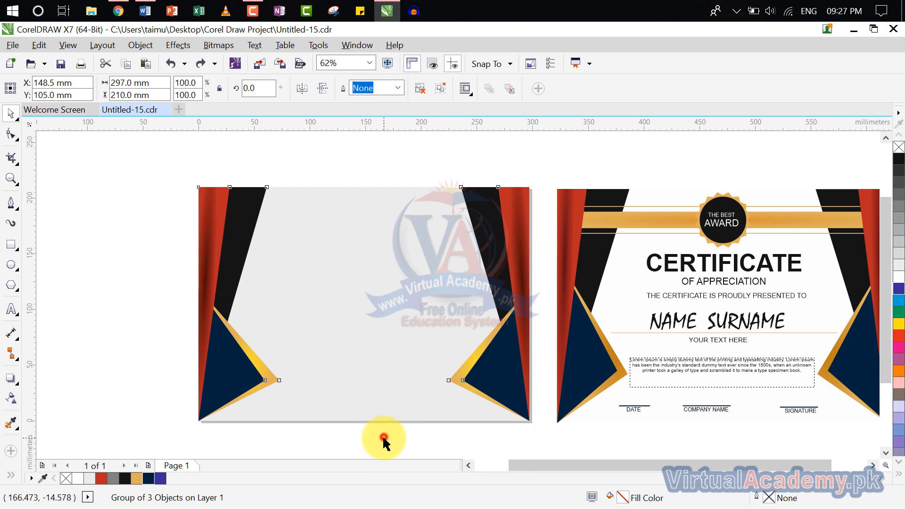
Step: Ungroup the background and curtains and lock only the grey background rectangle
drag(383, 433, 351, 383)
click(484, 190)
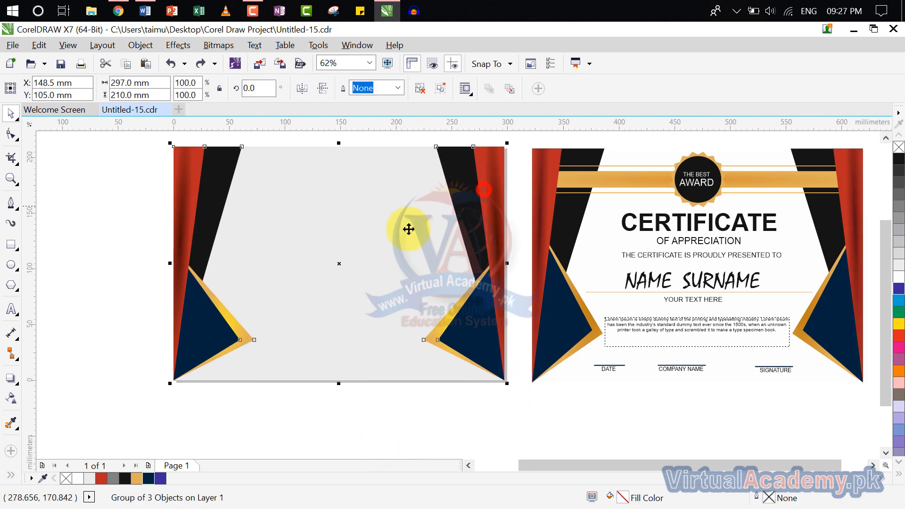
right_click(383, 238)
click(430, 222)
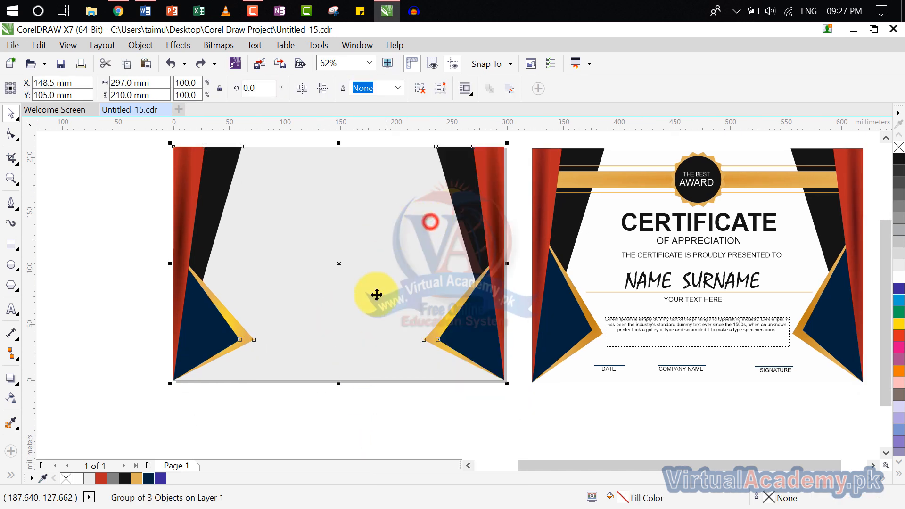
click(371, 403)
right_click(340, 311)
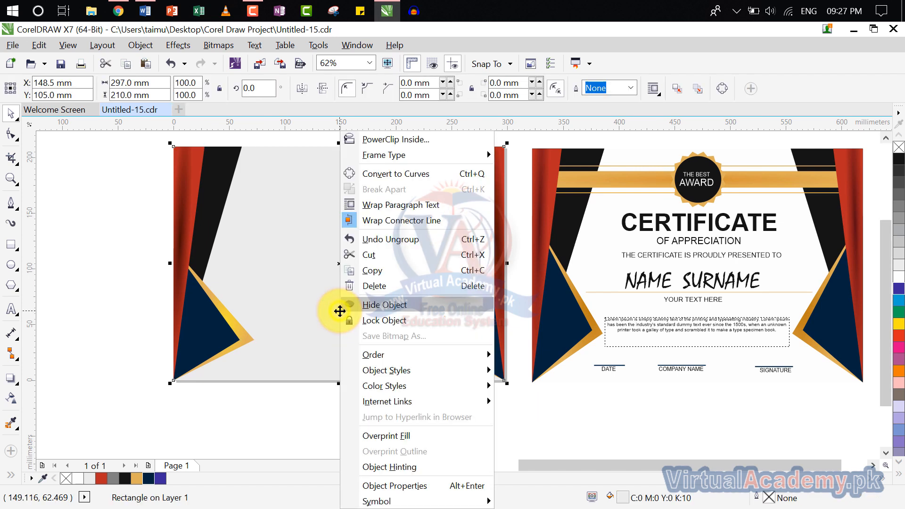
click(385, 320)
click(376, 396)
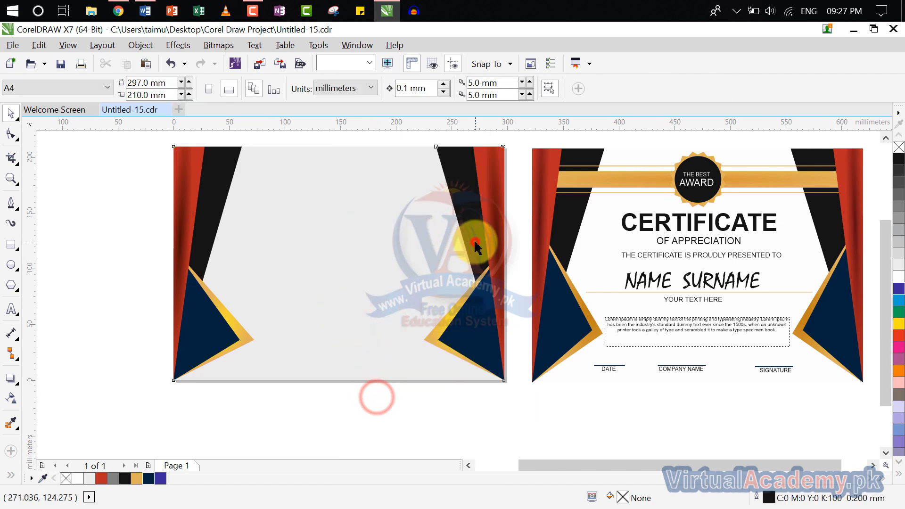
click(475, 244)
click(385, 396)
Step: Draw a horizontal rectangle about 280 mm wide and 20 mm high across the upper part of the page, ending over both red curtains
drag(384, 396, 450, 490)
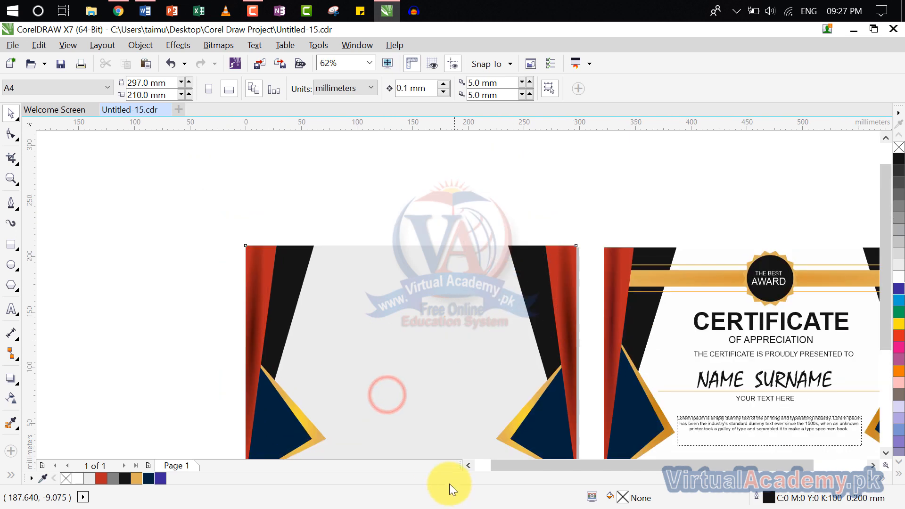
click(16, 249)
click(93, 245)
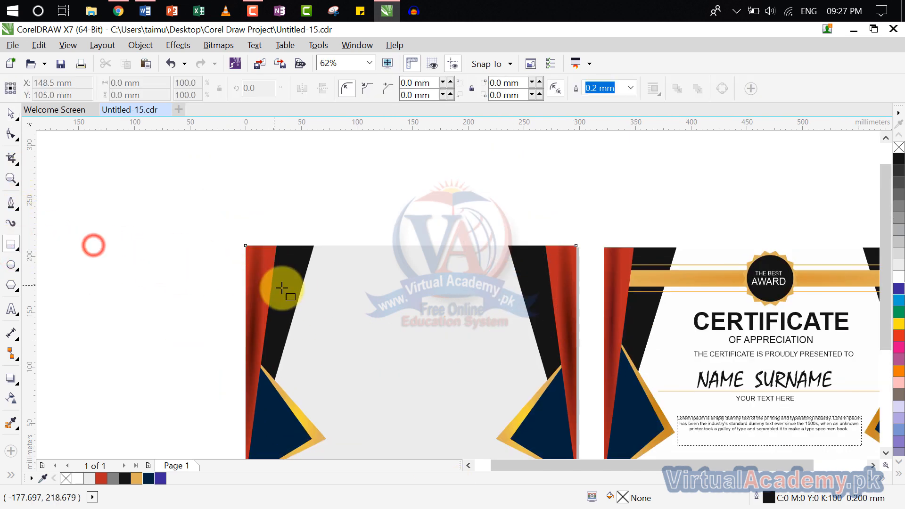
drag(283, 288, 402, 238)
drag(242, 230, 241, 239)
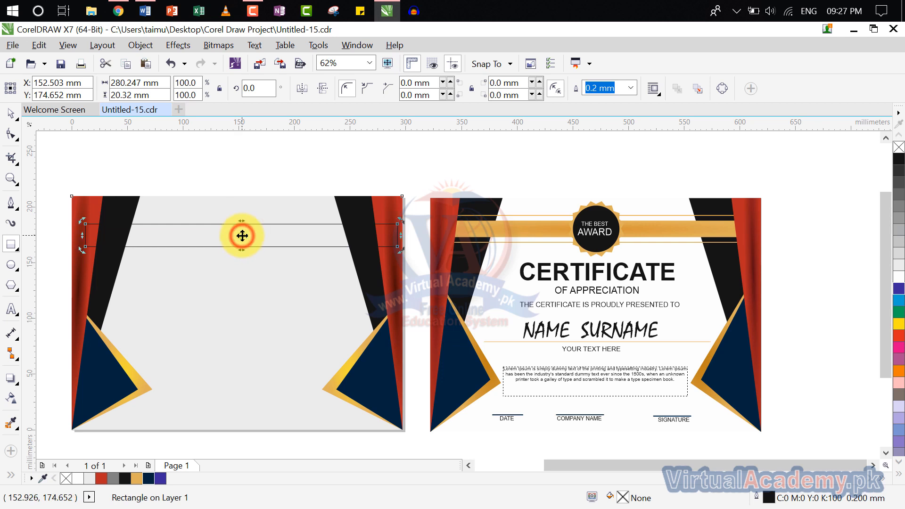
Step: Reduce the rectangle's height to about 15.5 mm, keeping its center in place
scroll(241, 234, up, 3)
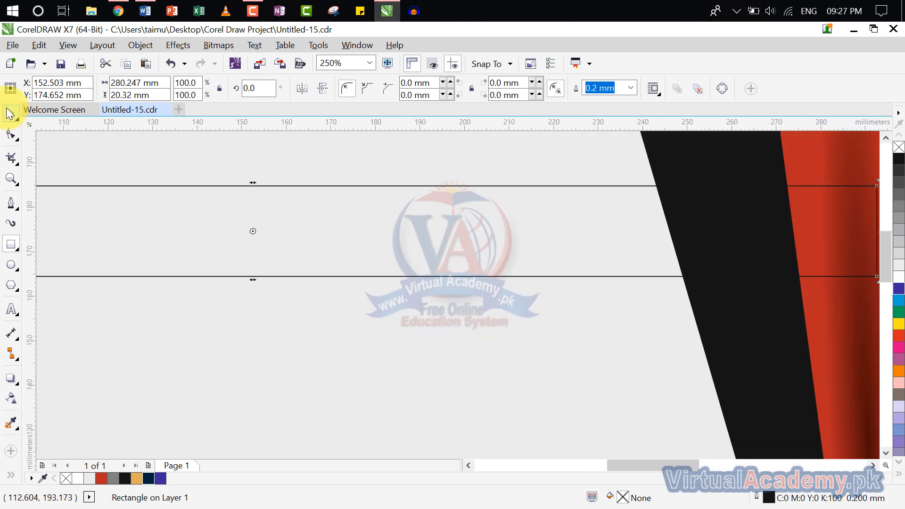
click(203, 221)
click(282, 258)
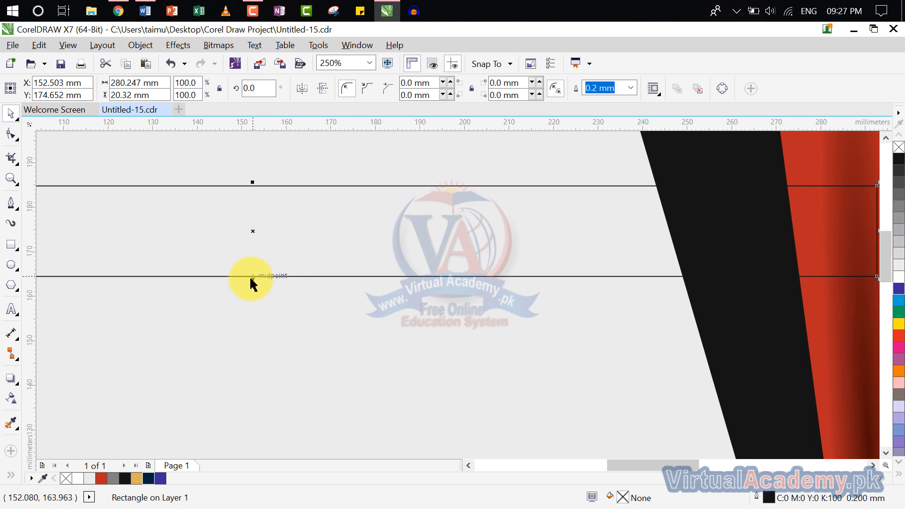
drag(251, 277, 289, 271)
scroll(249, 273, down, 3)
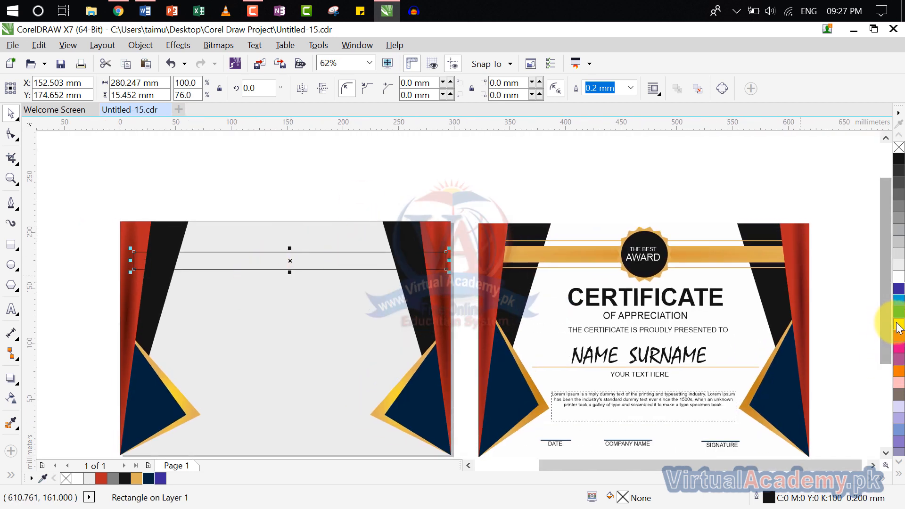
Step: Give the rectangle a gold #E0B15A fill and a matching gold outline
click(140, 478)
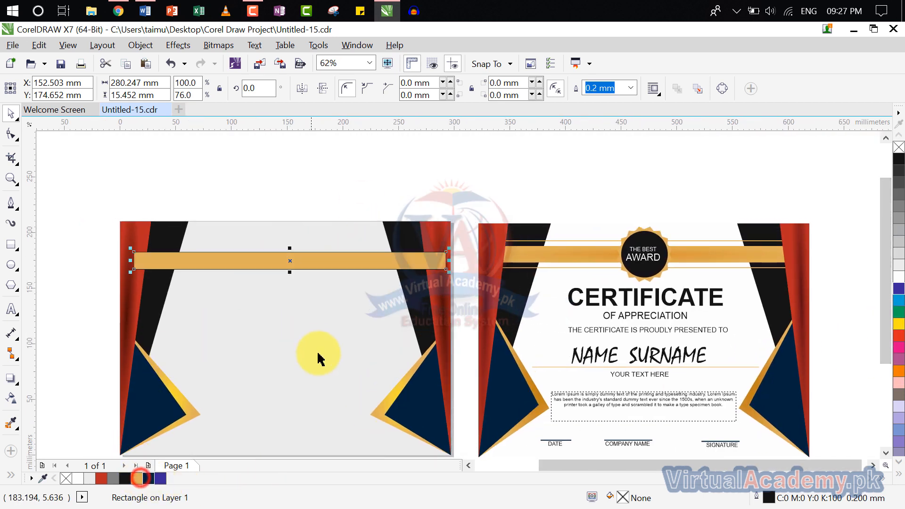
scroll(303, 310, left, 1)
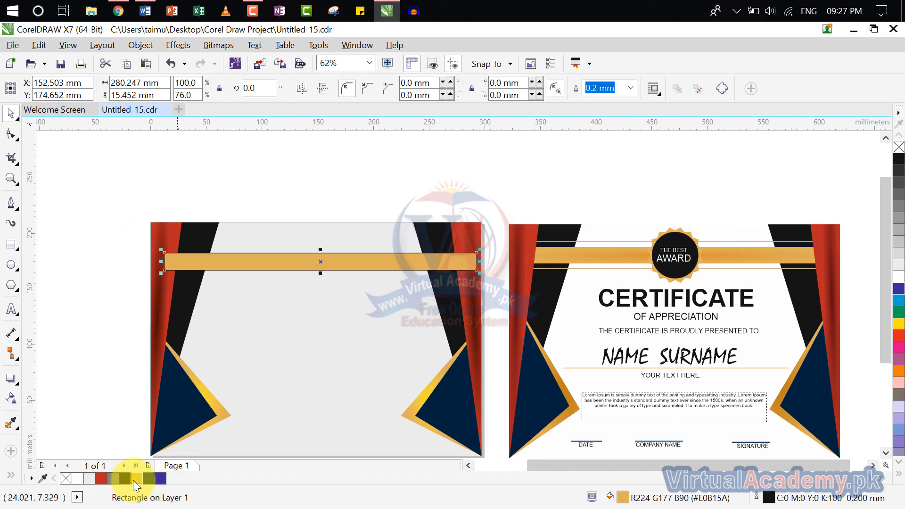
right_click(134, 479)
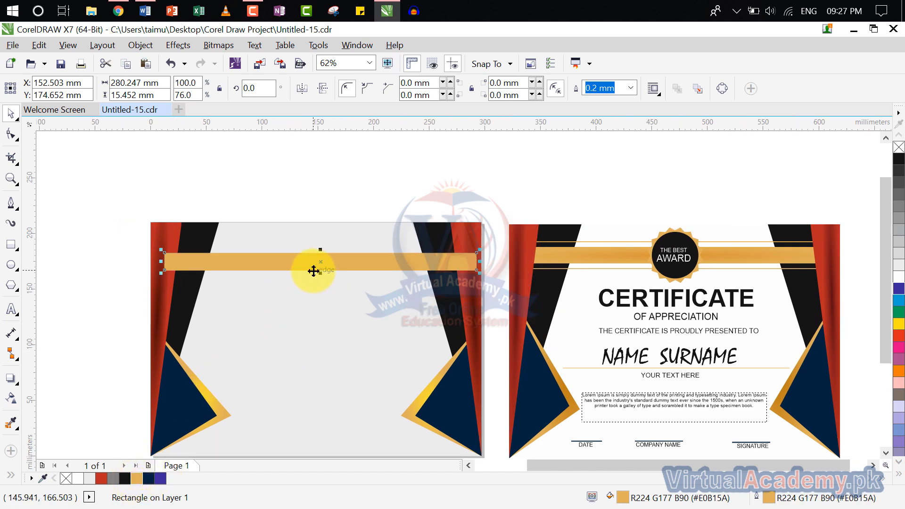
Step: Make a copy of the gold band stretched from its center to about 26.5 mm high, and remove the copy's fill
scroll(325, 271, up, 2)
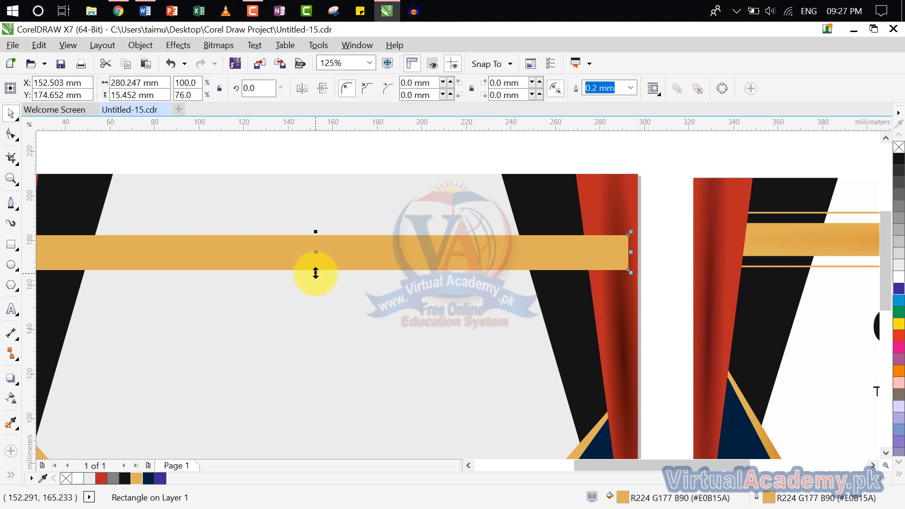
drag(316, 274, 313, 285)
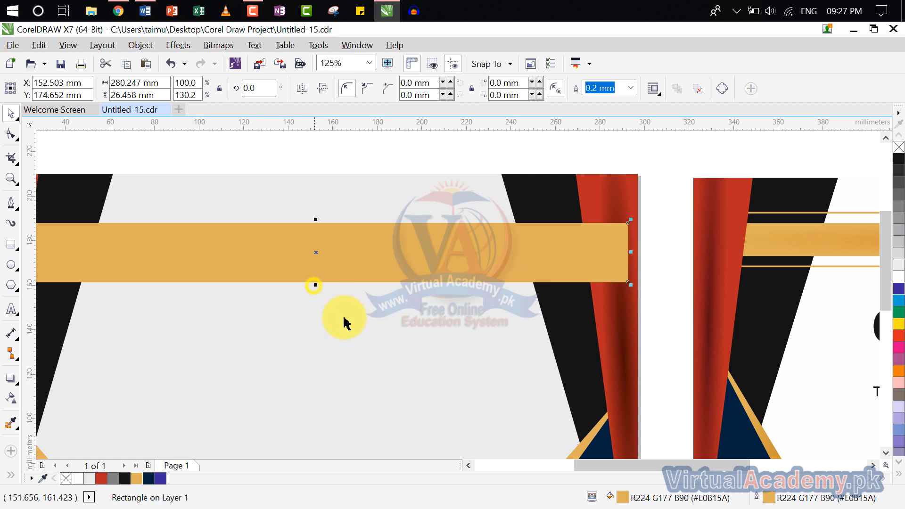
click(68, 479)
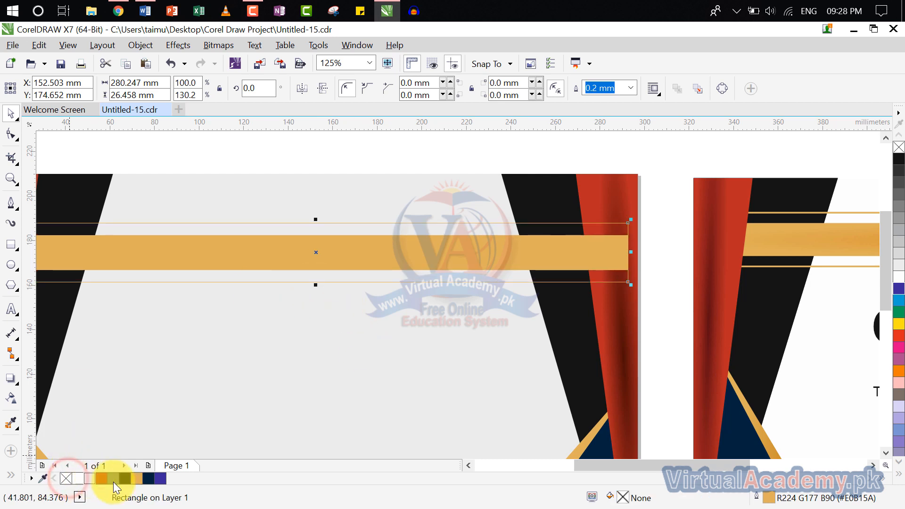
Step: Set the unfilled rectangle's outline width to 0.75 mm and compare the gold lines with the sample certificate
click(631, 88)
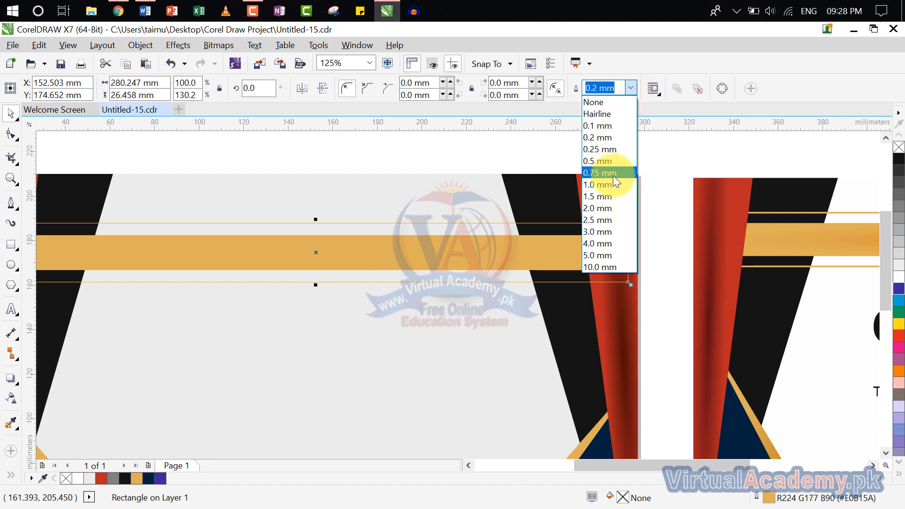
click(613, 177)
scroll(484, 261, down, 1)
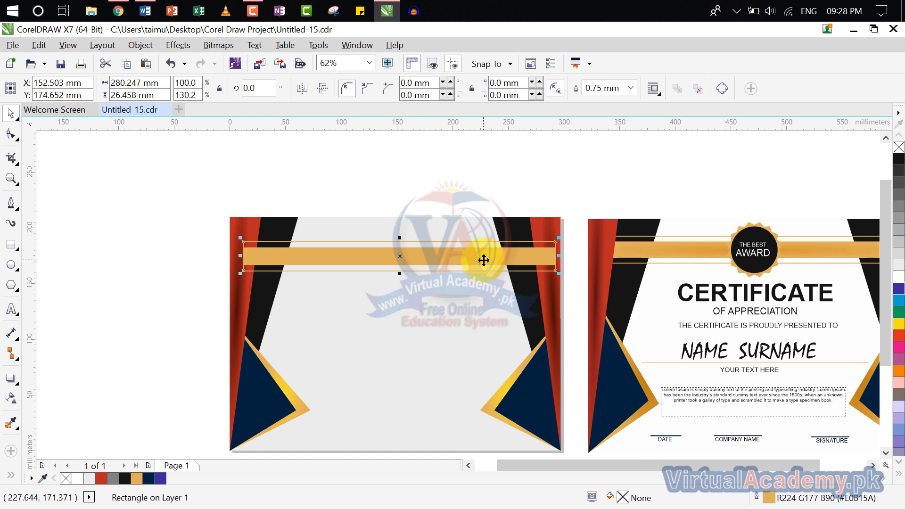
scroll(602, 242, up, 4)
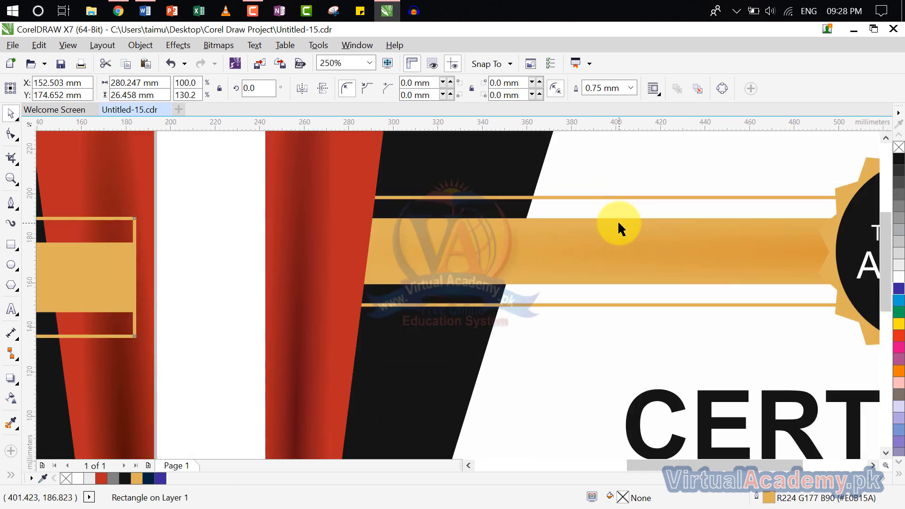
scroll(619, 228, down, 4)
scroll(420, 228, up, 3)
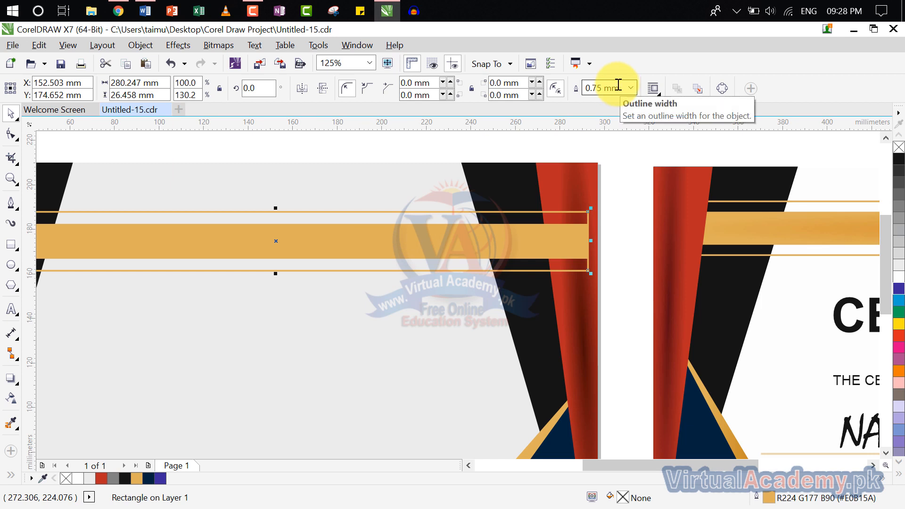
scroll(420, 210, down, 2)
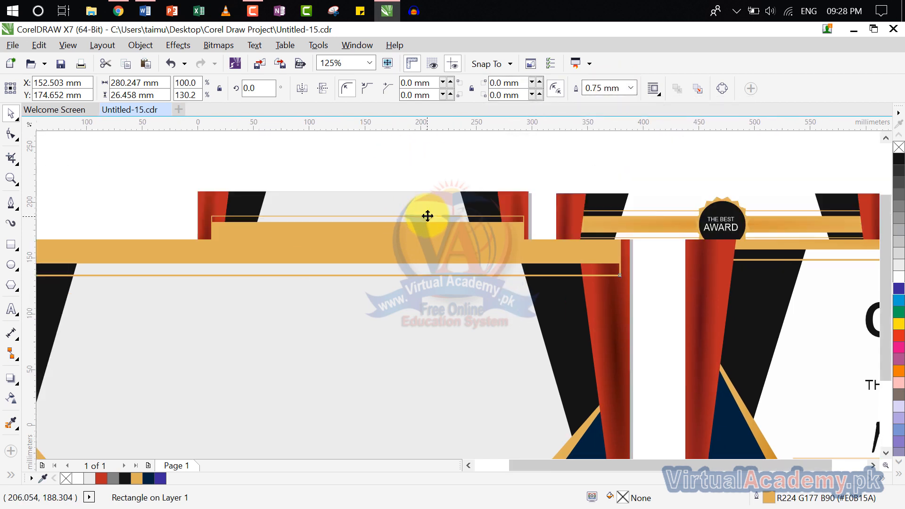
Step: Group the gold band with the unfilled gold rectangle around it
drag(544, 162, 185, 260)
key(ctrl+g)
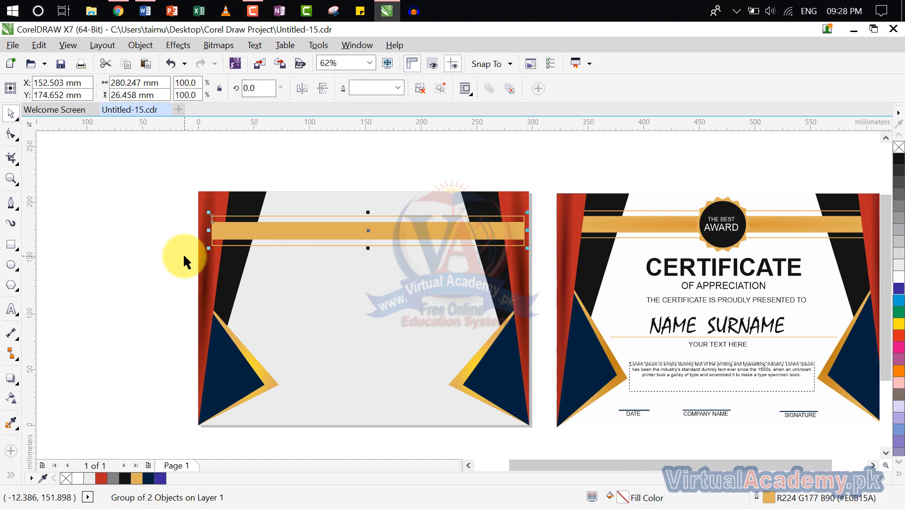
click(370, 163)
click(382, 231)
right_click(382, 231)
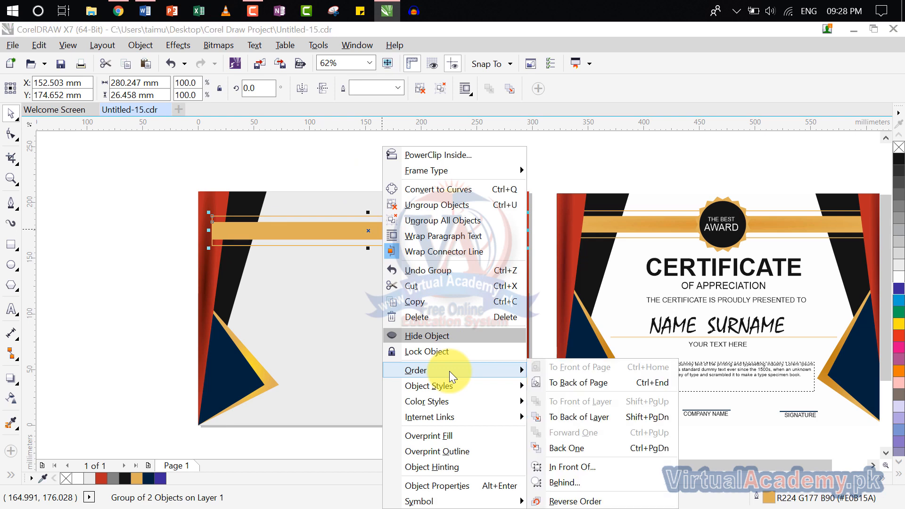
click(455, 117)
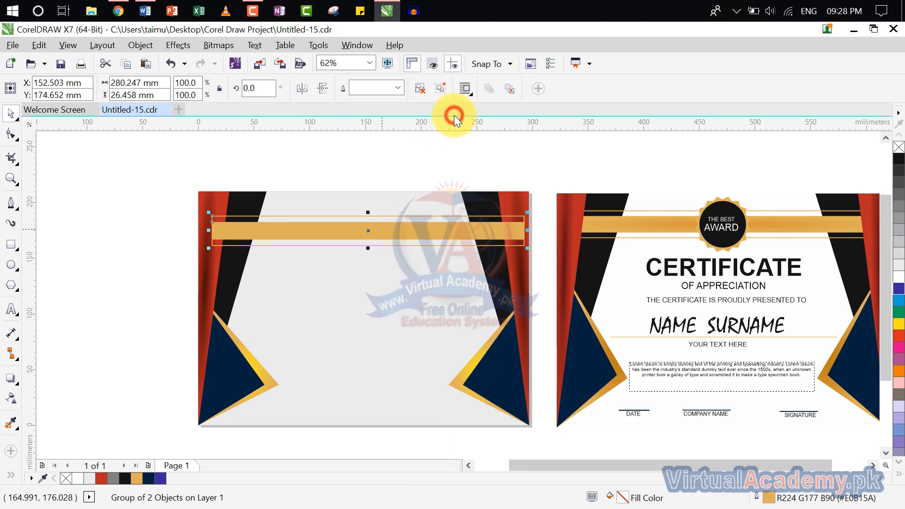
Step: Group the two red curtains on either side of the certificate together
click(455, 135)
click(218, 202)
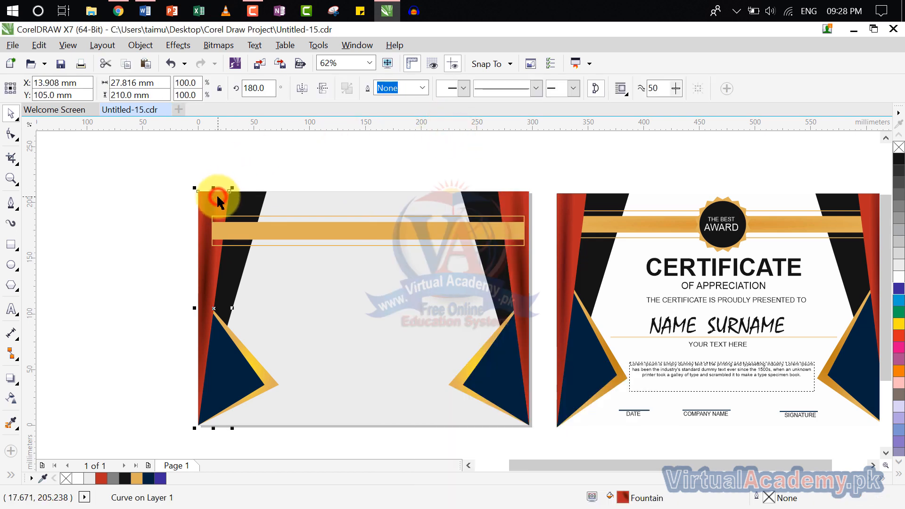
shift+click(519, 201)
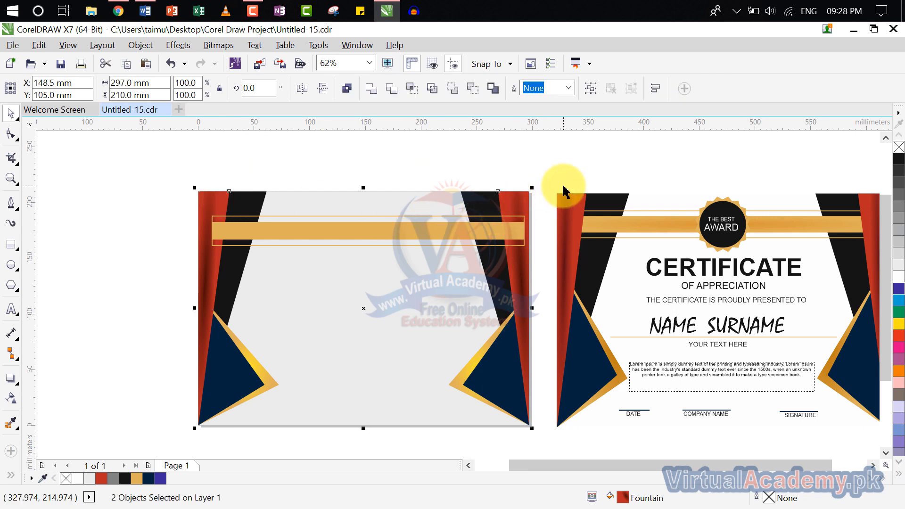
click(566, 156)
Step: Send the gold band group back one level so it sits behind the red curtains
click(482, 229)
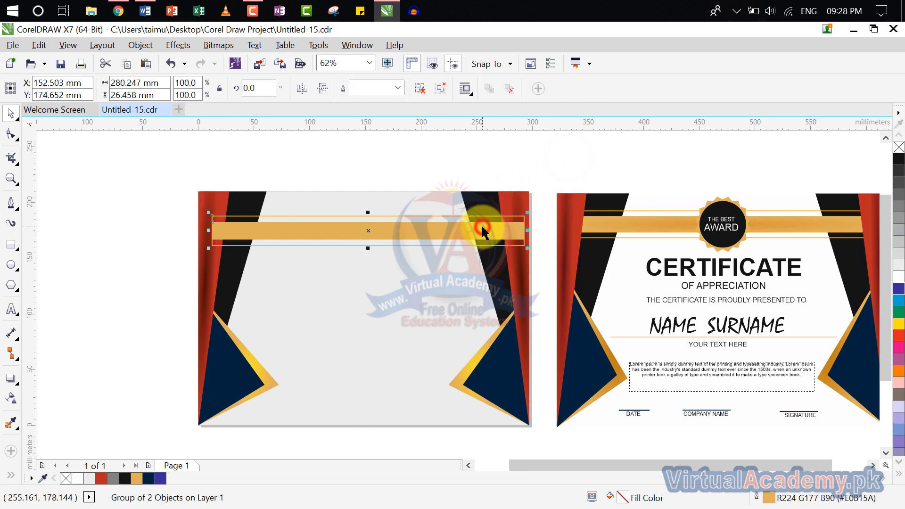
right_click(482, 230)
click(533, 364)
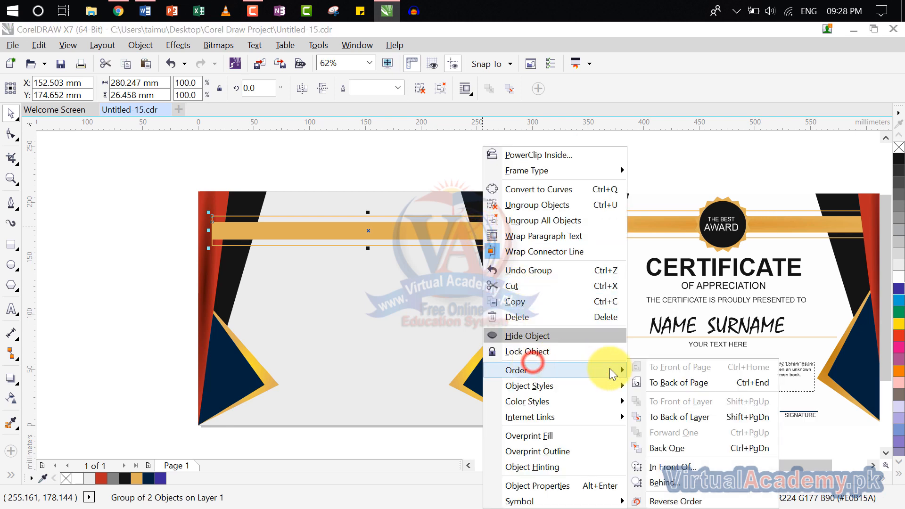
click(687, 447)
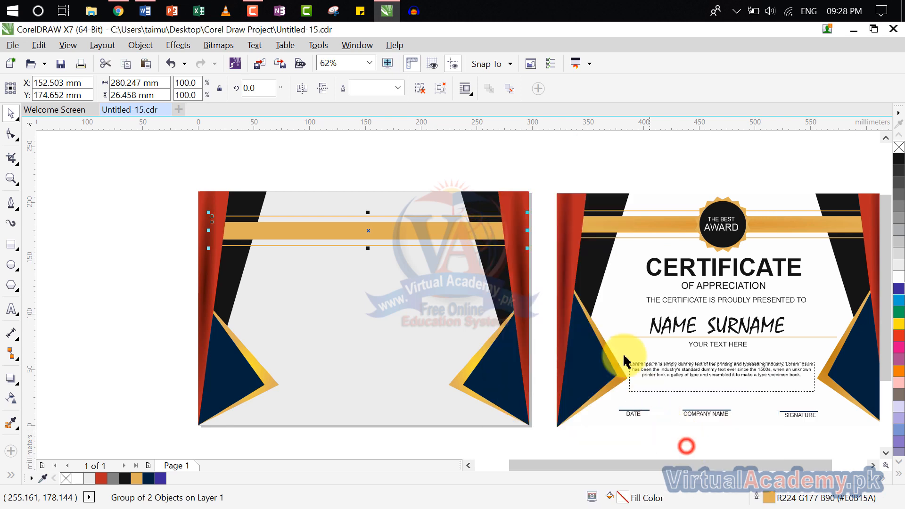
click(570, 123)
click(250, 146)
click(218, 218)
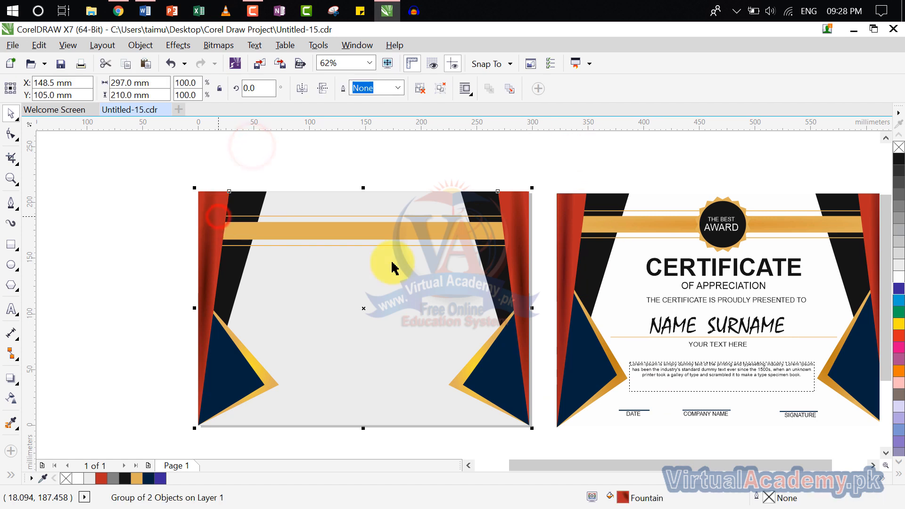
click(371, 158)
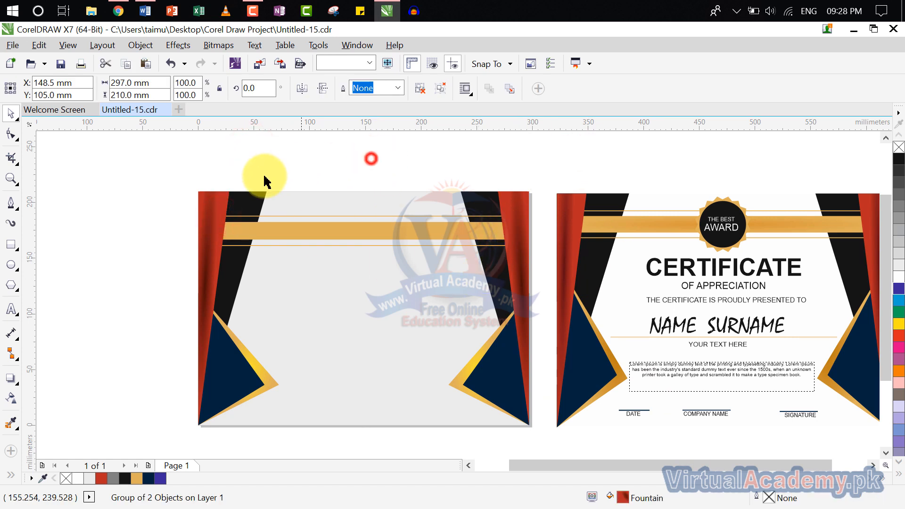
click(223, 210)
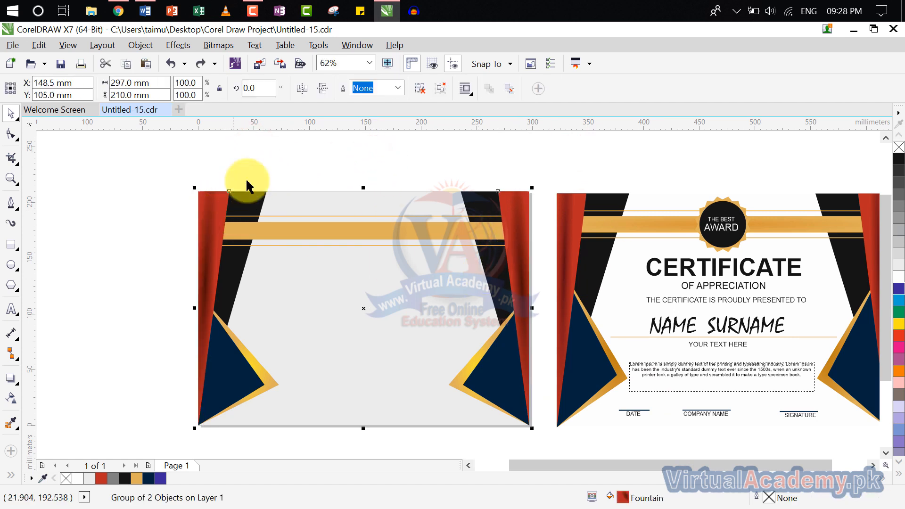
click(259, 151)
Step: Group all the curtains, triangles and gold bands of the new certificate into one object
drag(259, 151, 222, 138)
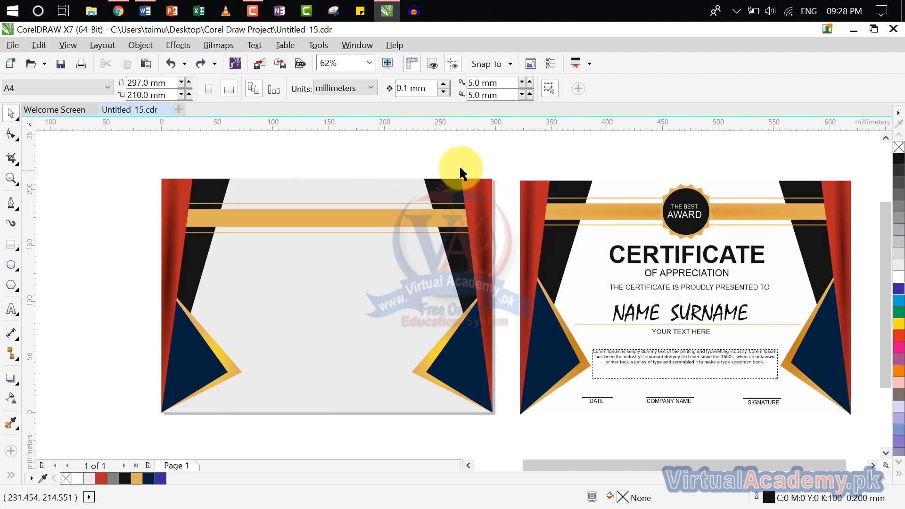
drag(499, 163, 137, 434)
key(ctrl+g)
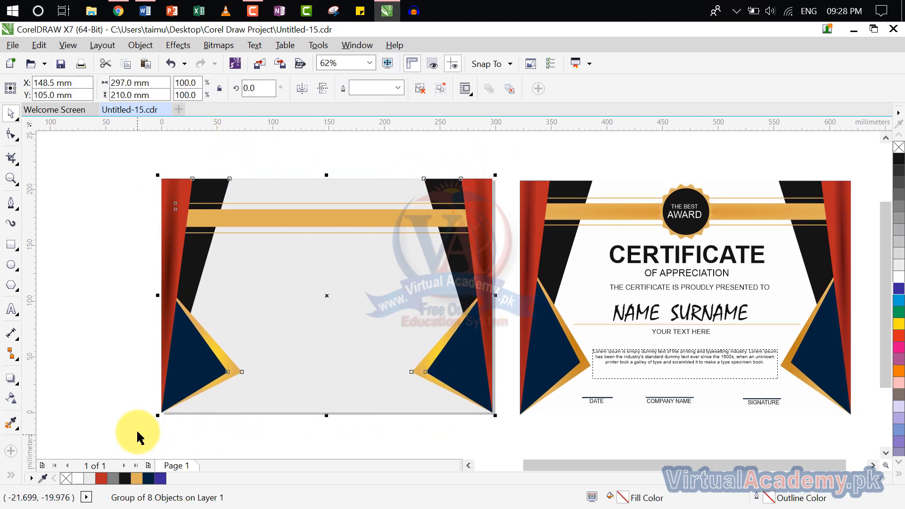
click(543, 154)
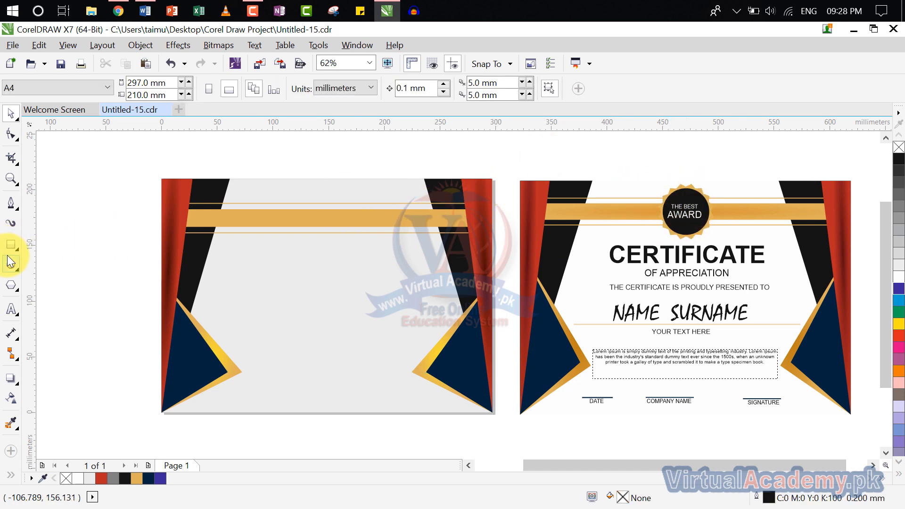
Step: Draw a regular 16-sided polygon about 68 mm across in the empty middle of the page and fill it with black
click(11, 285)
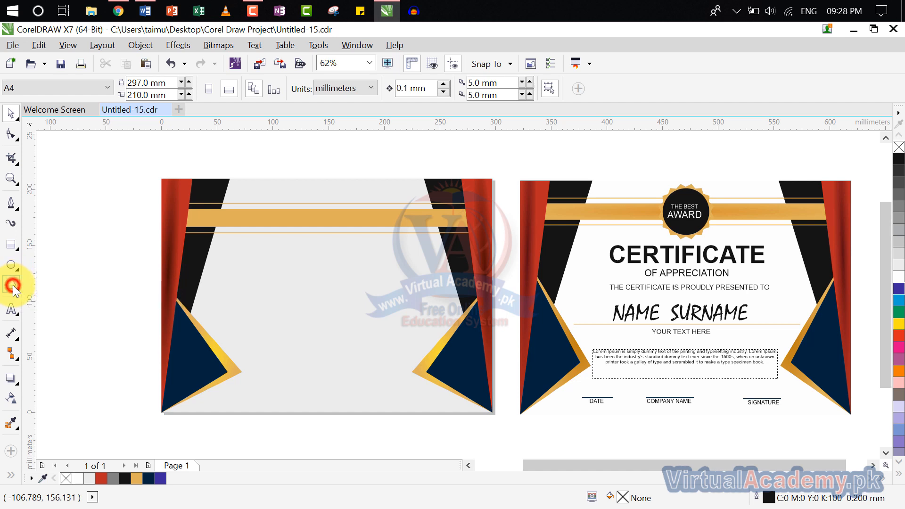
click(45, 285)
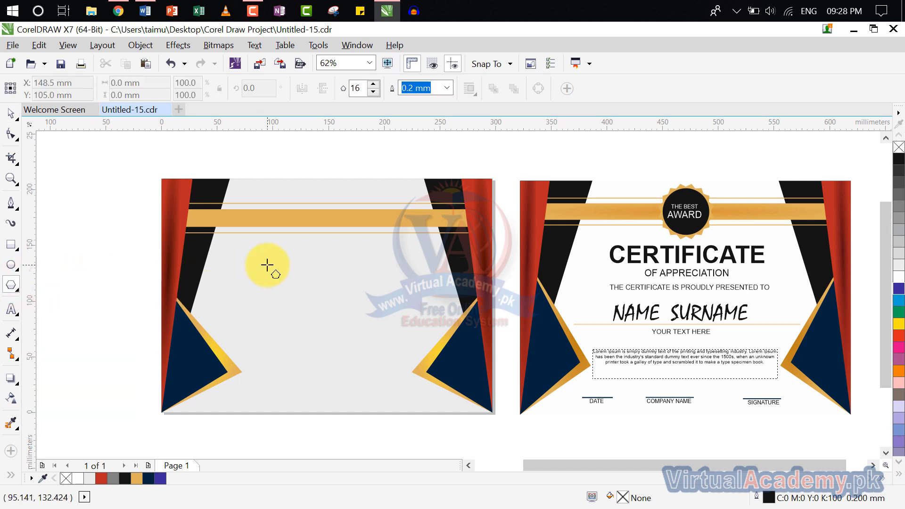
drag(268, 265, 343, 299)
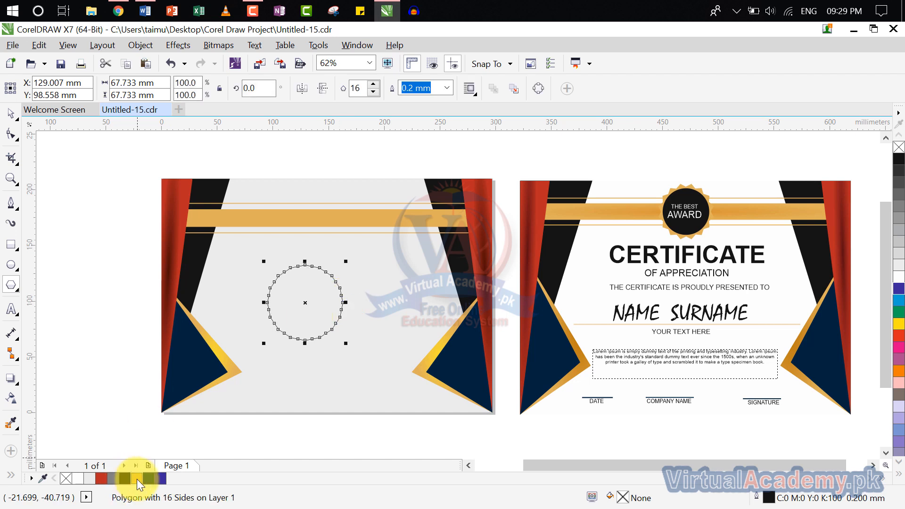
click(125, 479)
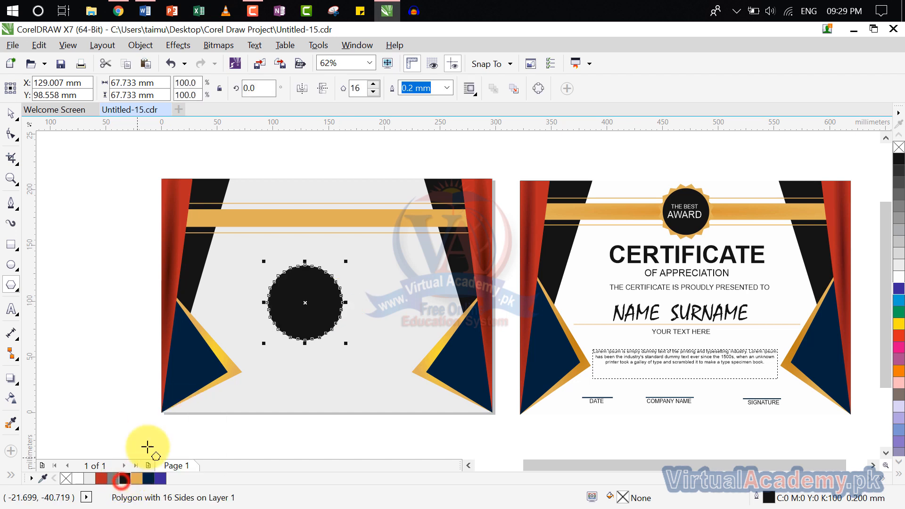
Step: Pull one of the polygon's nodes inward with the Shape tool to form a 16-pointed starburst badge
scroll(329, 344, up, 6)
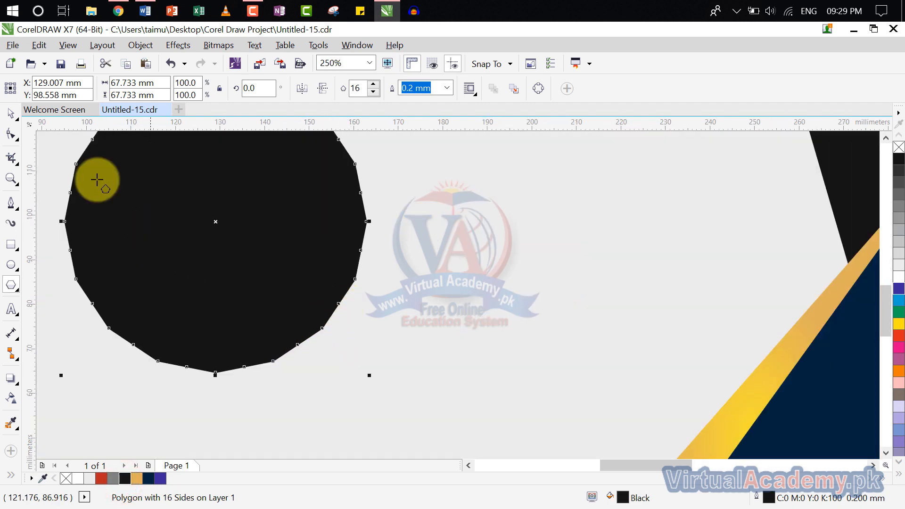
click(12, 137)
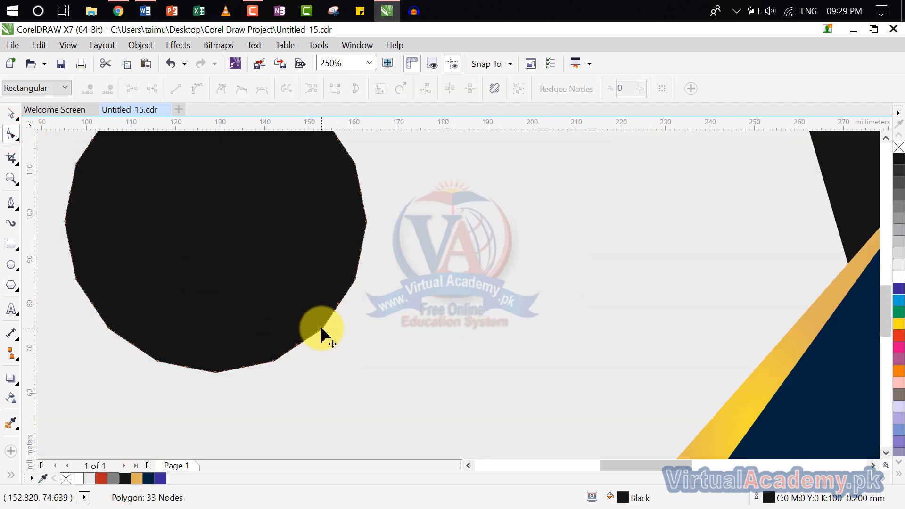
drag(322, 329, 293, 301)
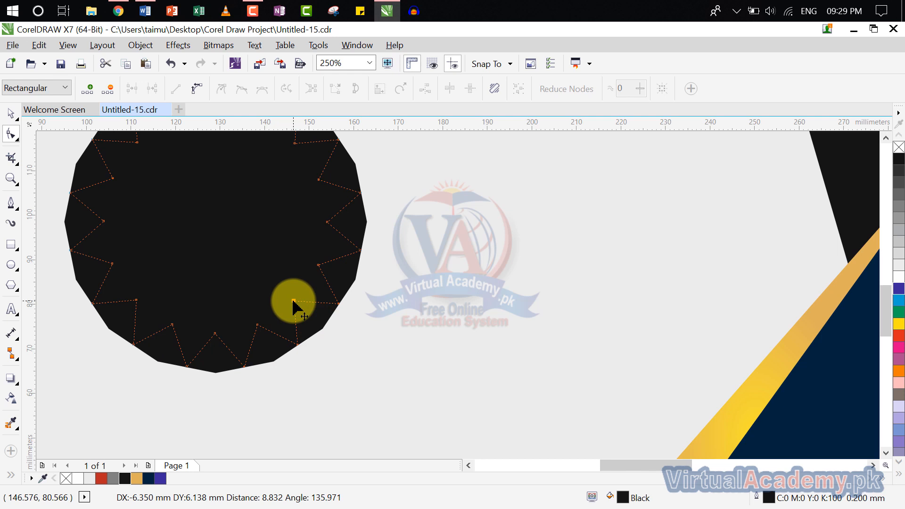
drag(293, 300, 300, 306)
scroll(364, 370, down, 3)
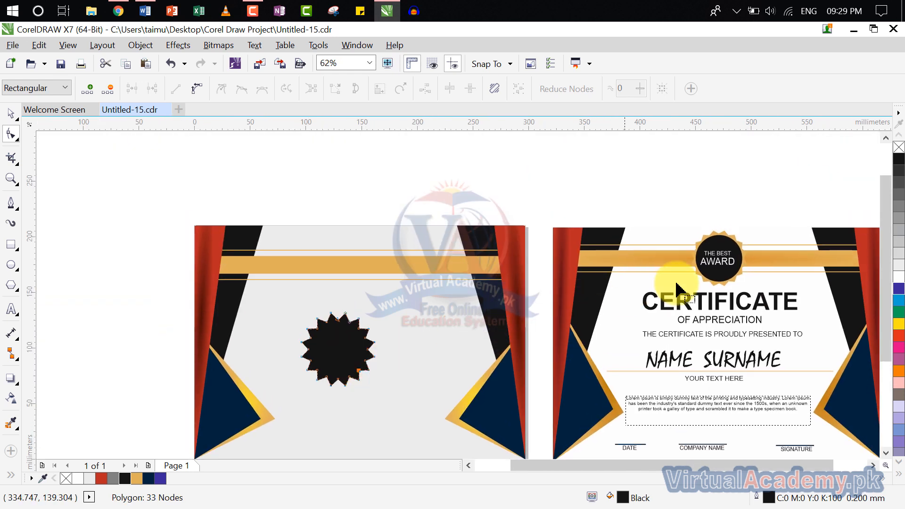
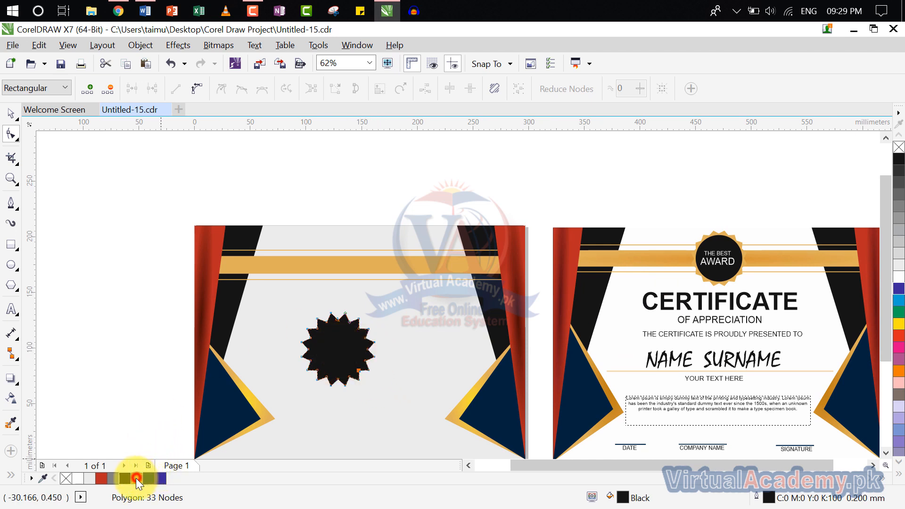
Step: Give the starburst badge a gold #E0B15A fill and a matching gold outline
click(136, 478)
click(10, 114)
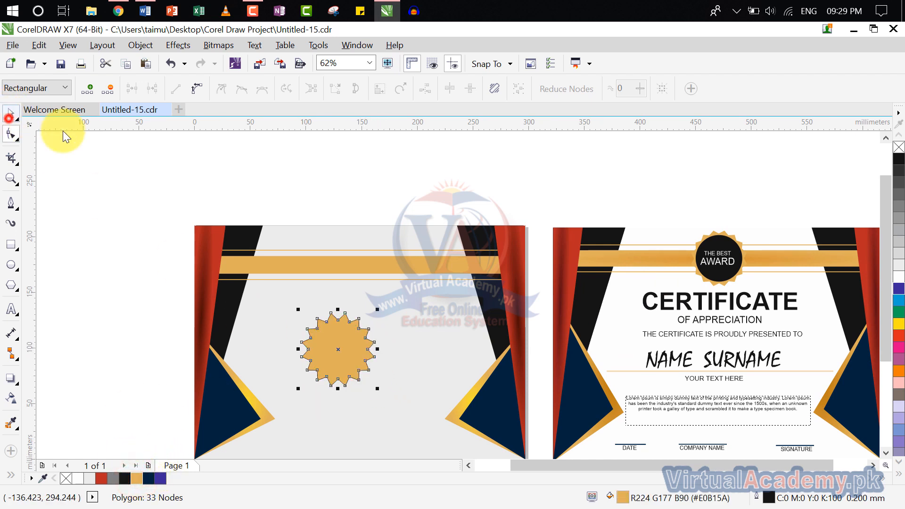
click(212, 150)
click(329, 359)
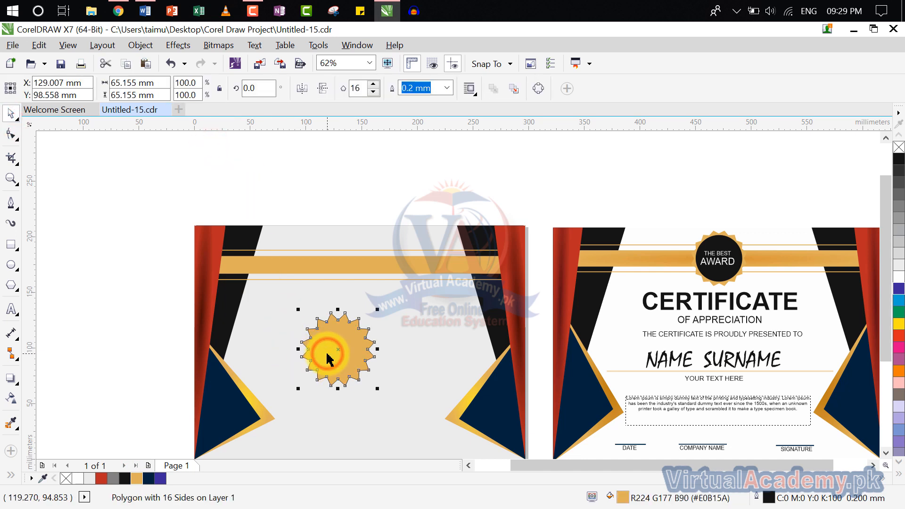
right_click(136, 479)
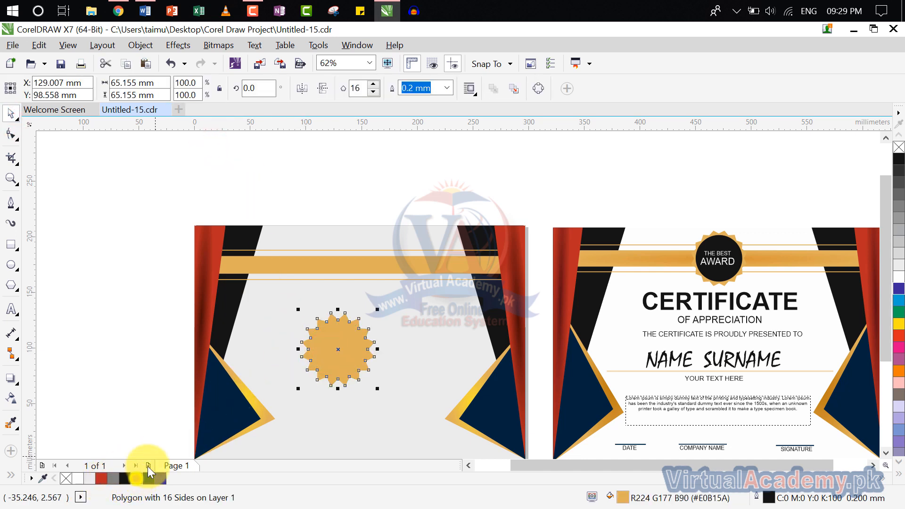
click(388, 187)
Step: Apply a linear fountain fill across the starburst badge with the Interactive Fill tool, starting from its gold color
click(344, 338)
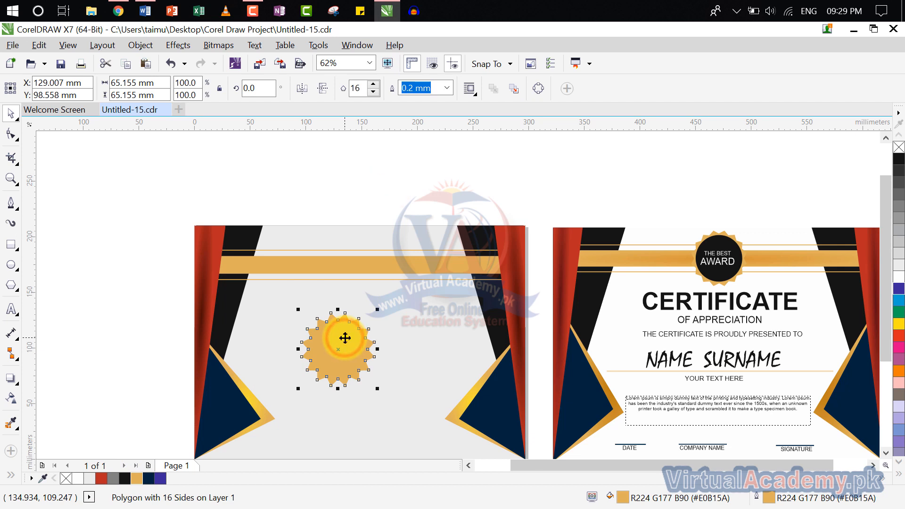
right_click(346, 340)
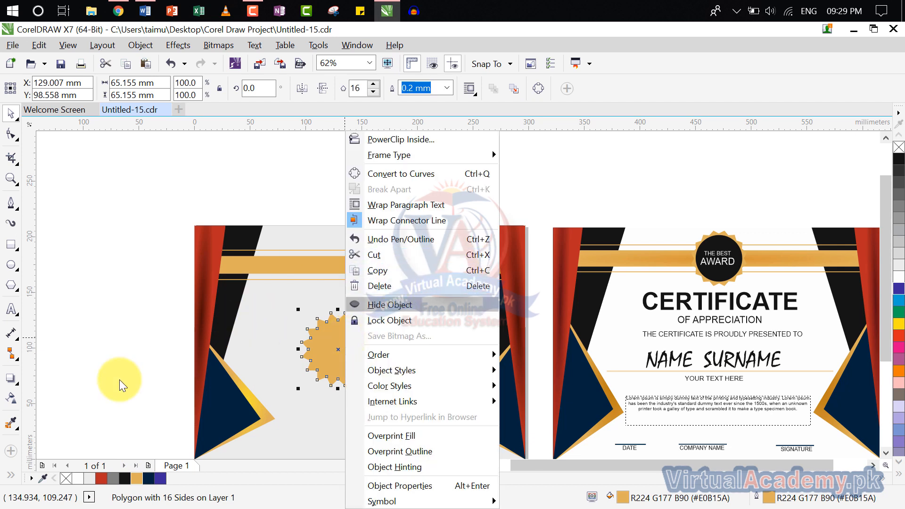
click(98, 389)
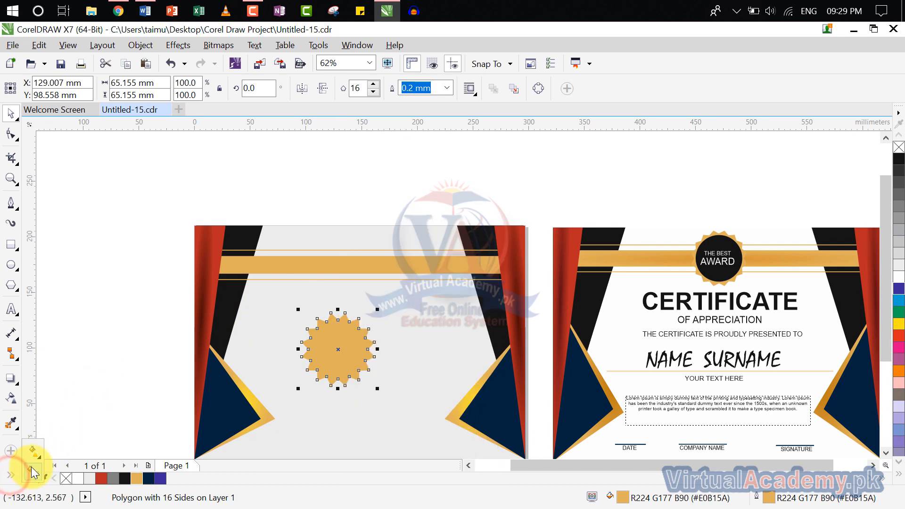
click(34, 450)
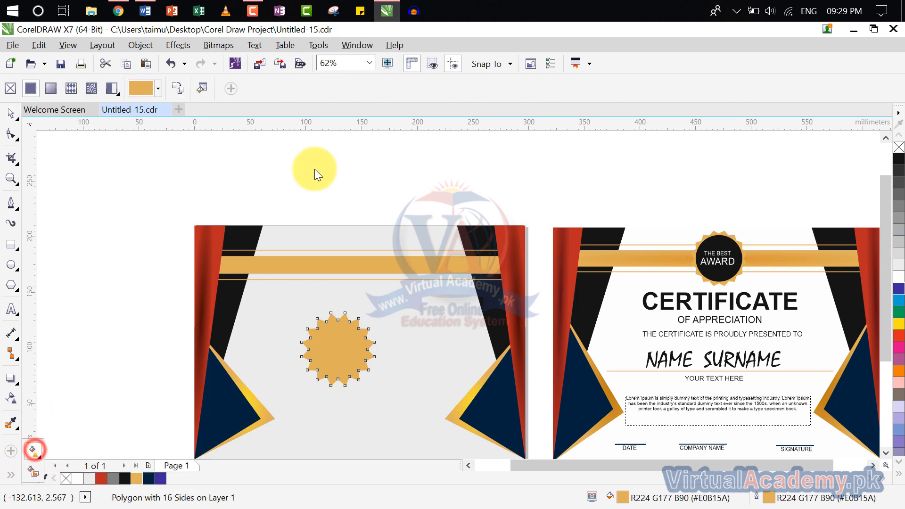
click(53, 87)
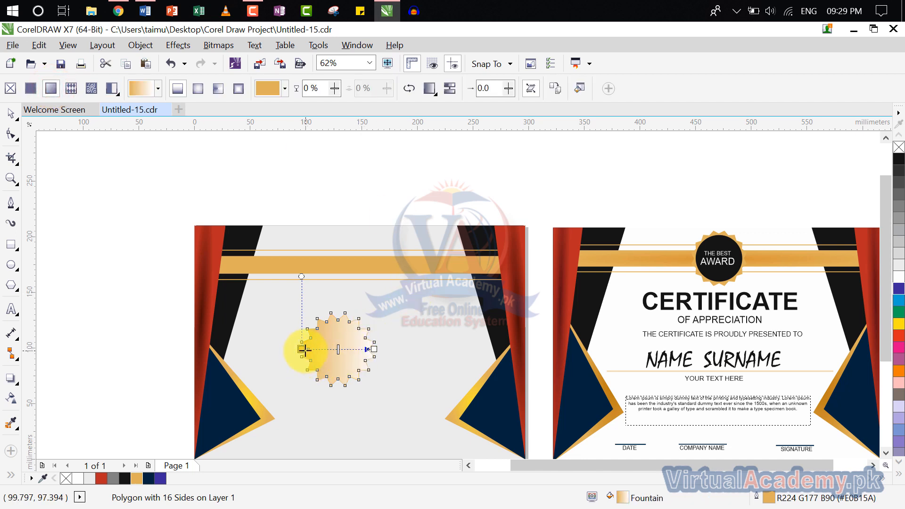
Step: Set the gradient's white end color to yellow #EFCF2D sampled from the right-hand gold triangle, and change the fill to an elliptical fountain
click(374, 350)
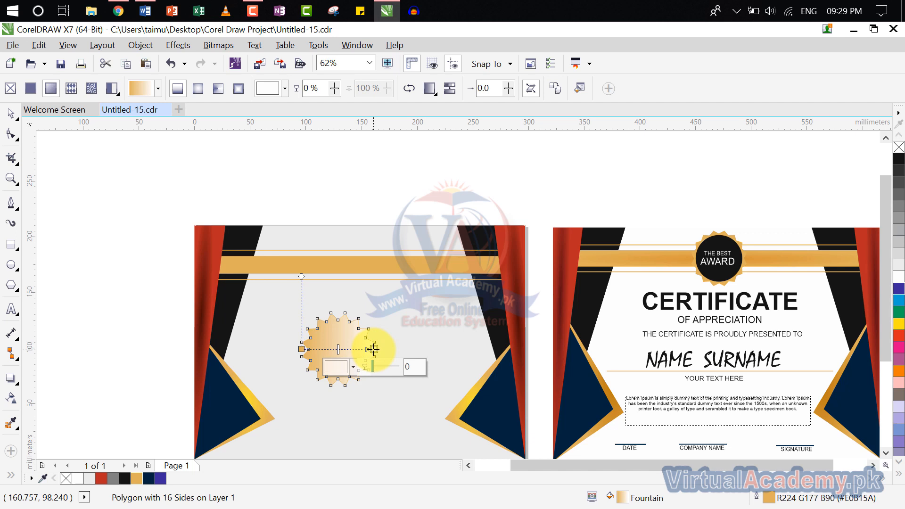
click(340, 368)
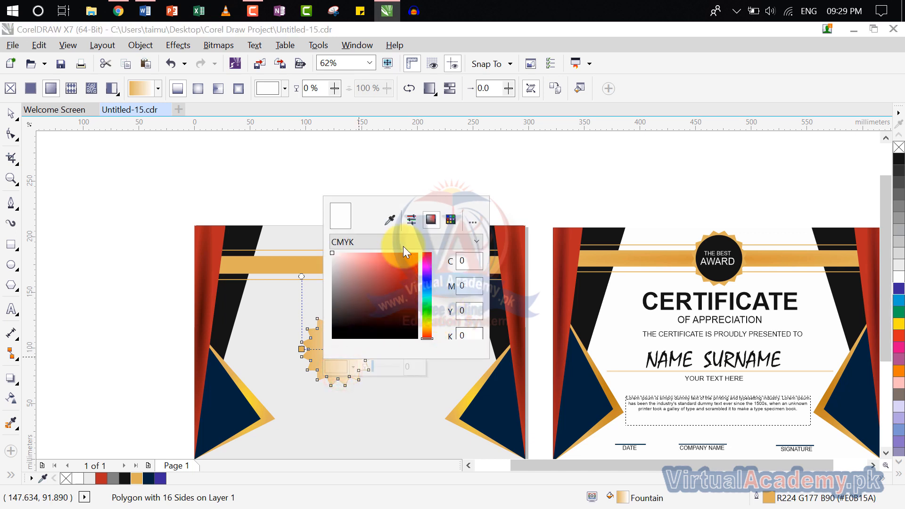
click(391, 221)
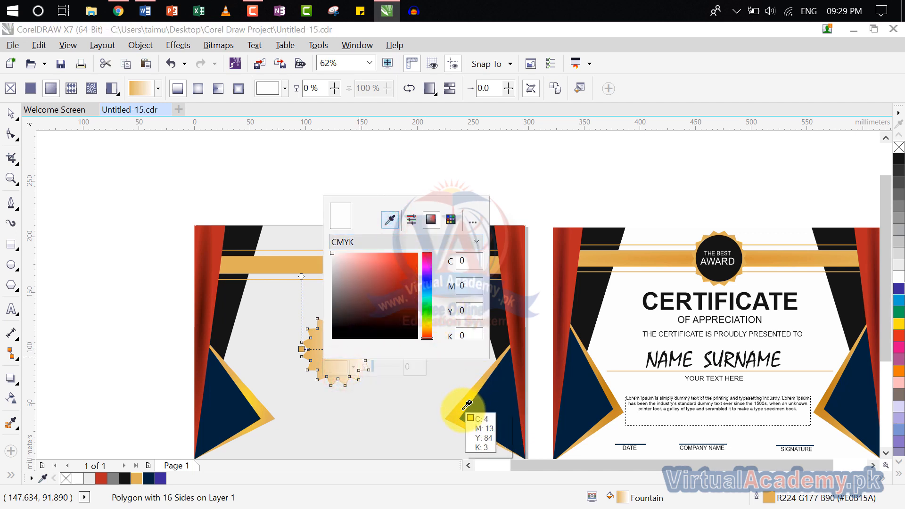
click(465, 407)
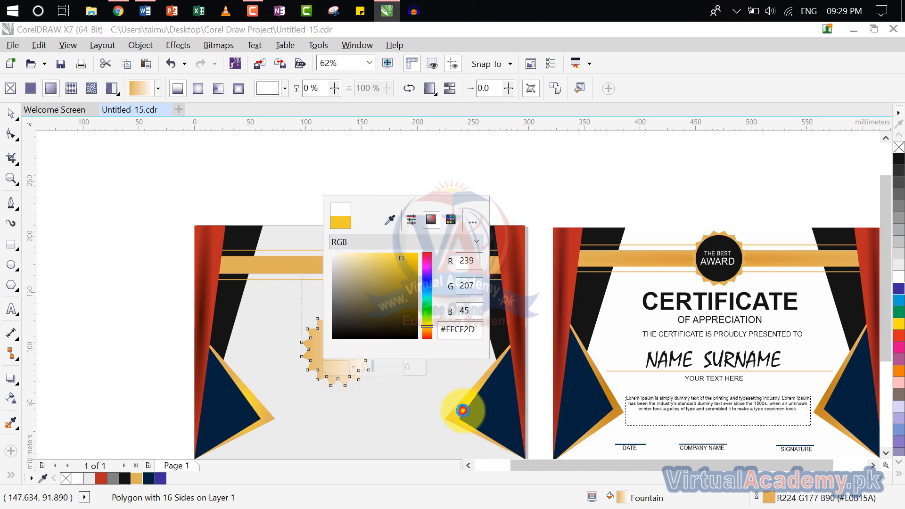
click(463, 188)
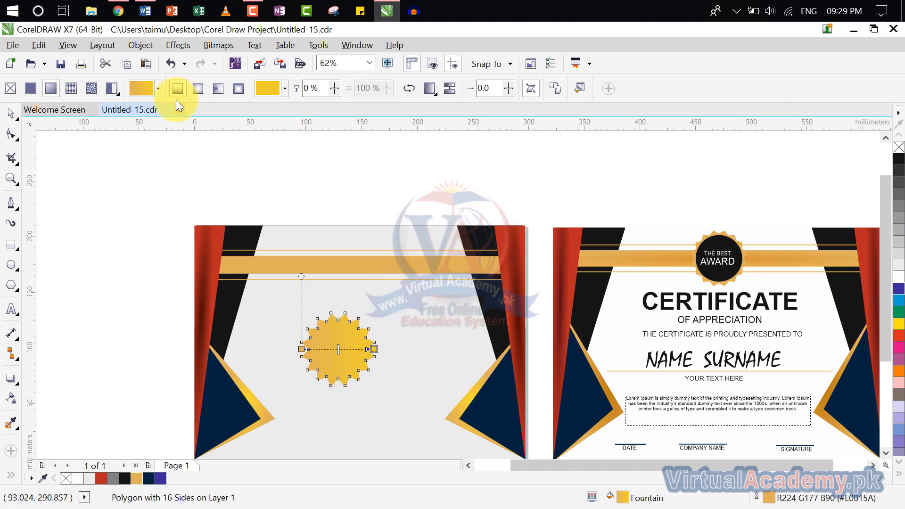
click(198, 89)
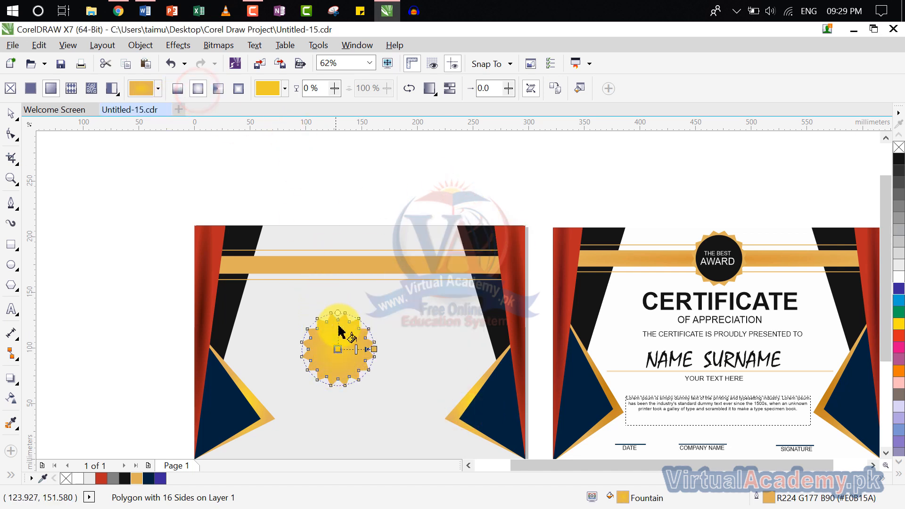
scroll(368, 349, up, 2)
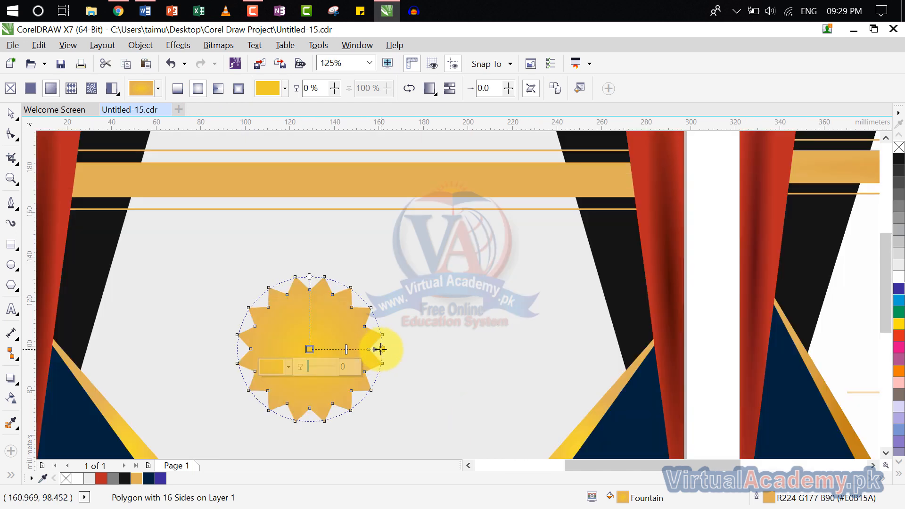
Step: Adjust the radius of the starburst badge's elliptical fountain fill so the yellow center fades to gold inside the badge's points
click(374, 349)
click(404, 350)
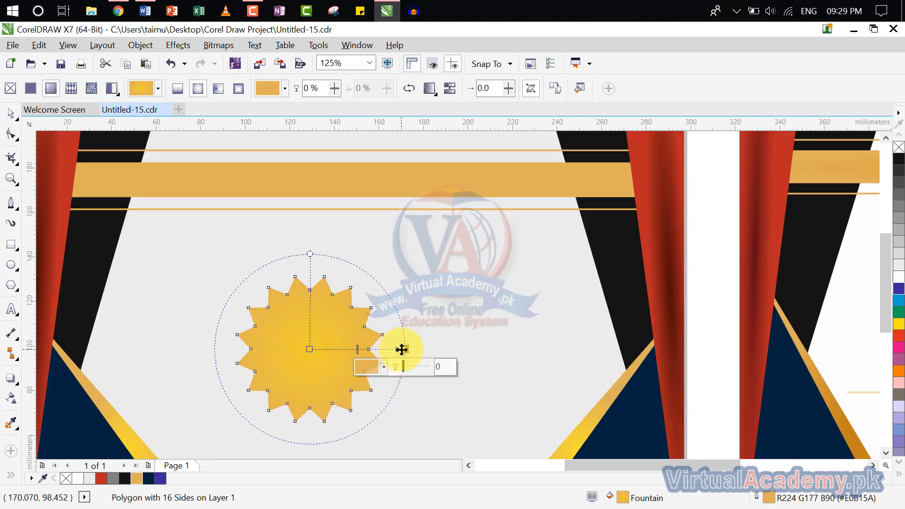
drag(401, 349, 359, 352)
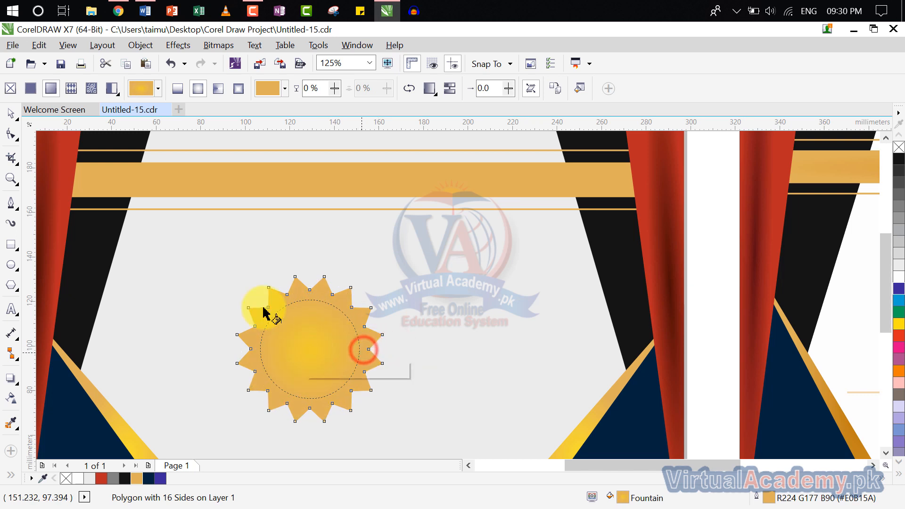
click(13, 114)
click(338, 228)
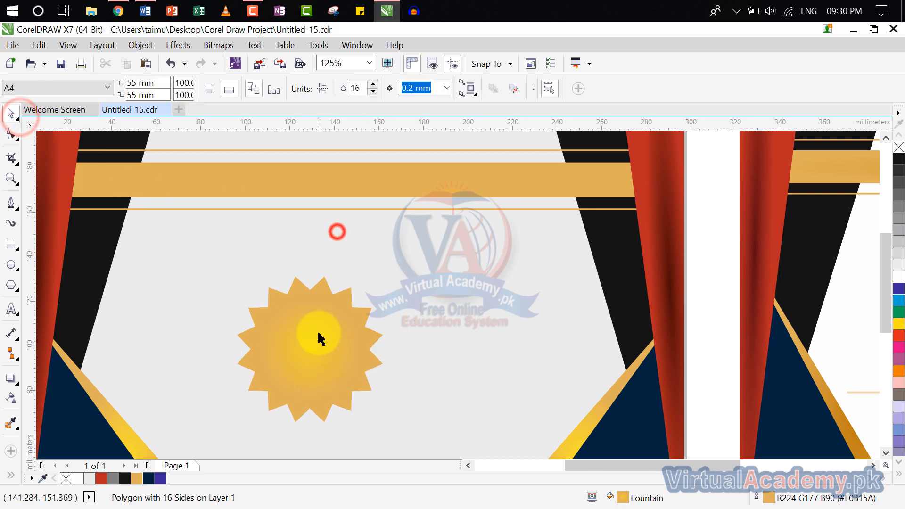
Step: Draw a circle about 50 mm in diameter, center it on the starburst badge and fill it black
click(319, 333)
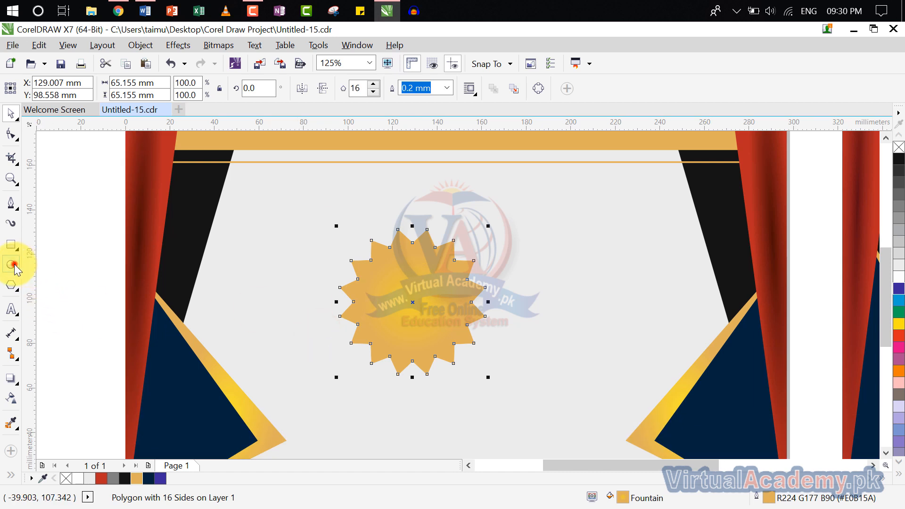
click(12, 265)
mouse_move(412, 302)
mouse_down()
mouse_move(501, 327)
mouse_move(424, 308)
mouse_up()
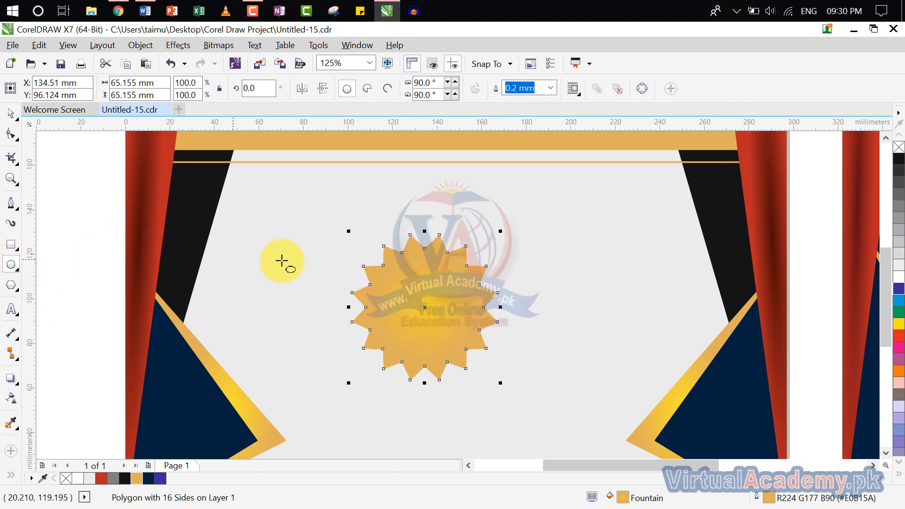
drag(298, 259, 409, 326)
drag(355, 314, 428, 309)
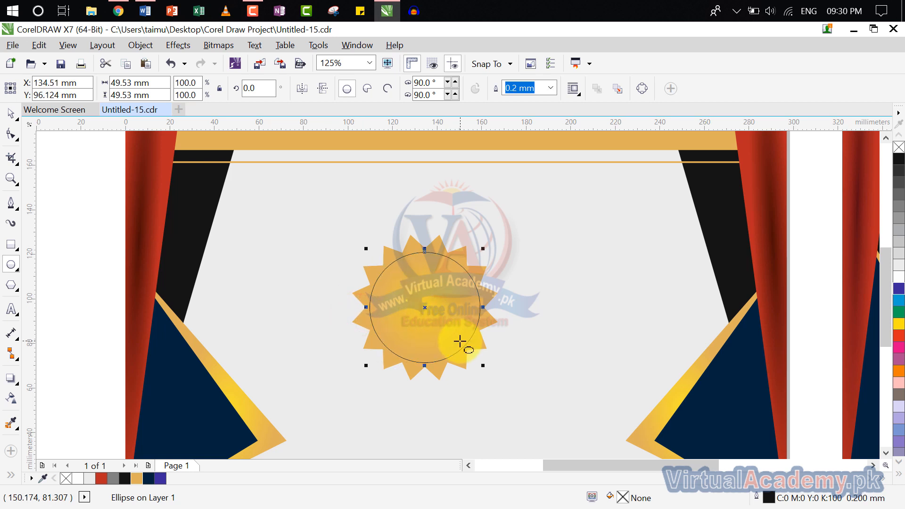
click(124, 479)
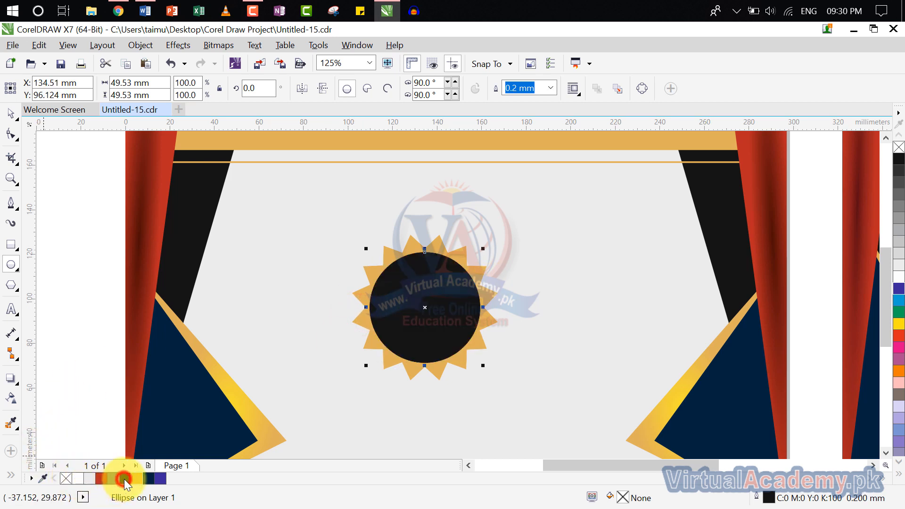
scroll(313, 341, down, 2)
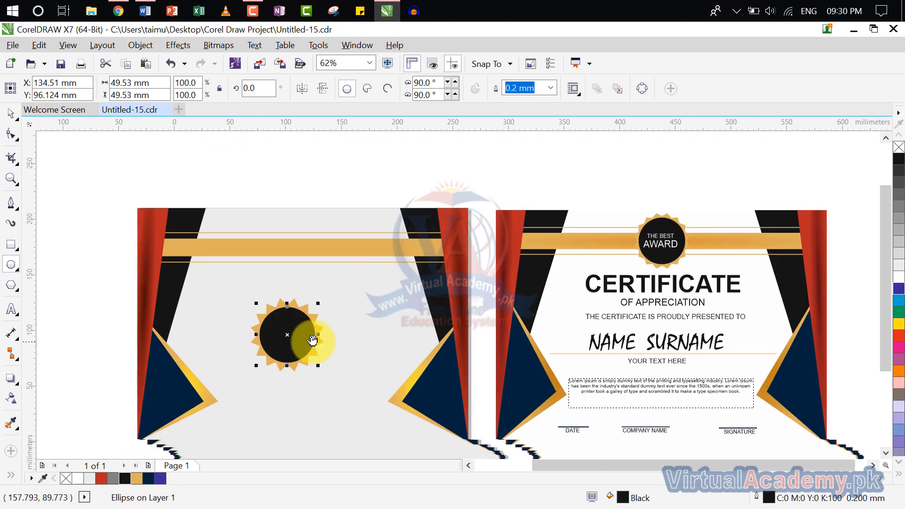
click(21, 122)
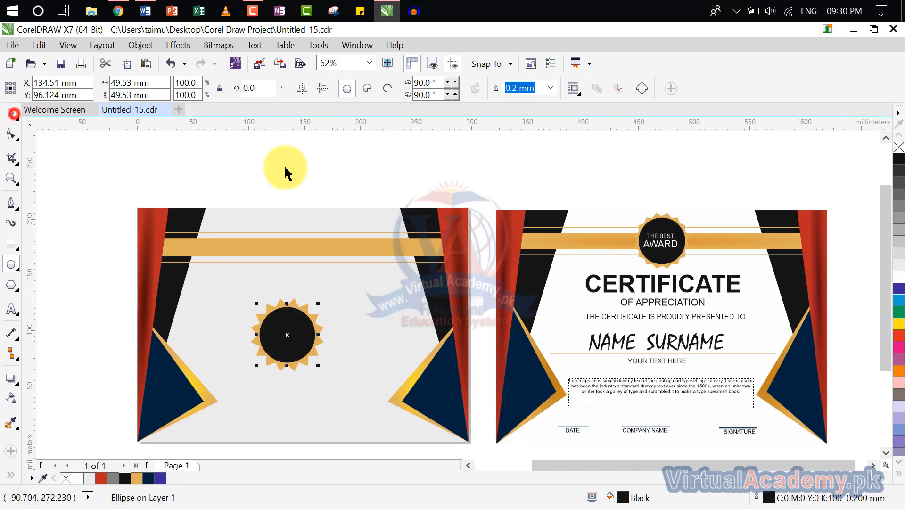
click(338, 172)
Step: Pull one of the starburst's inner nodes slightly outward with the Shape tool to make its points shallower
scroll(297, 307, up, 2)
click(294, 312)
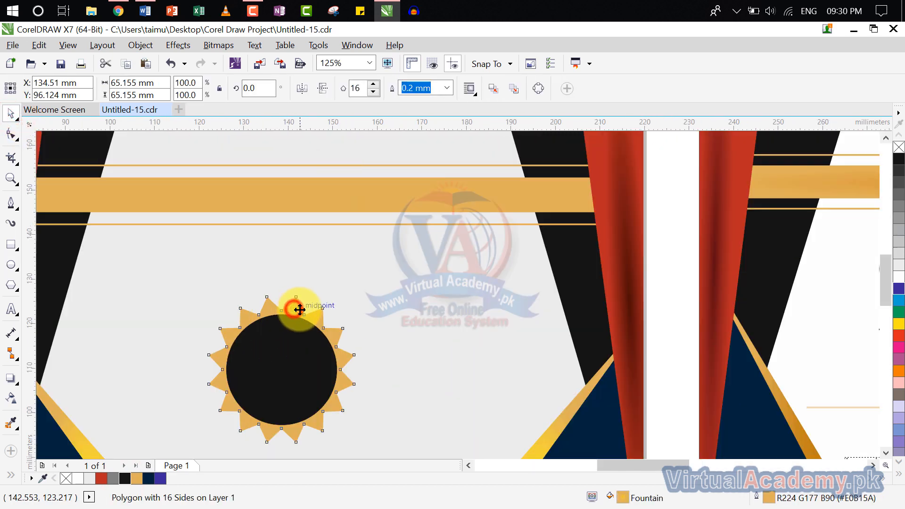
scroll(295, 307, up, 6)
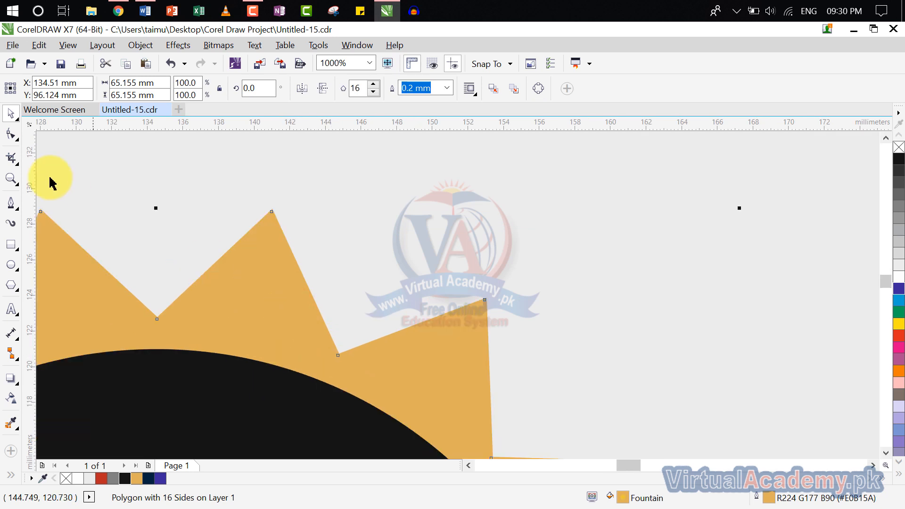
click(17, 135)
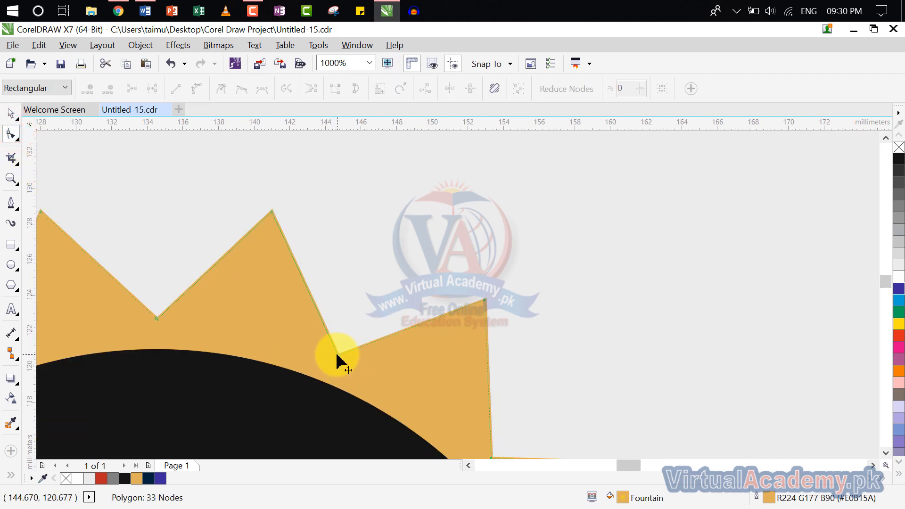
drag(340, 355, 353, 328)
scroll(353, 333, down, 4)
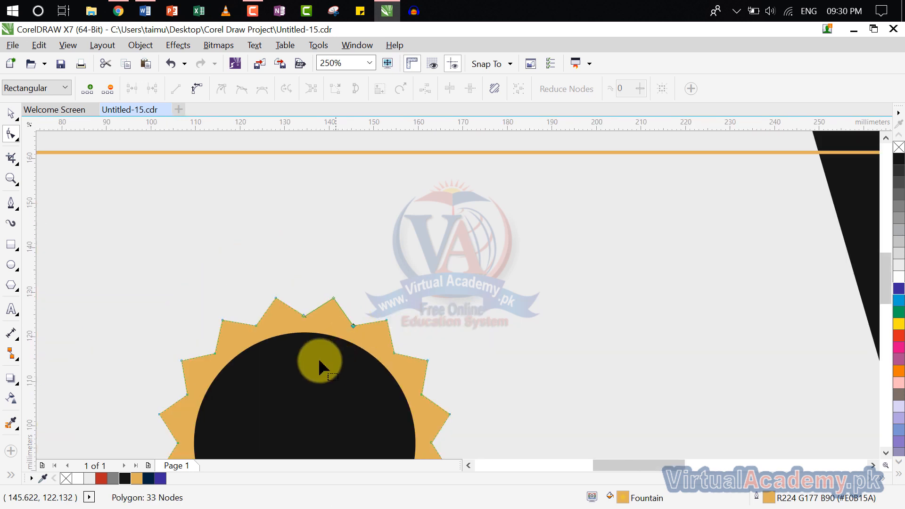
drag(89, 183, 181, 124)
click(8, 115)
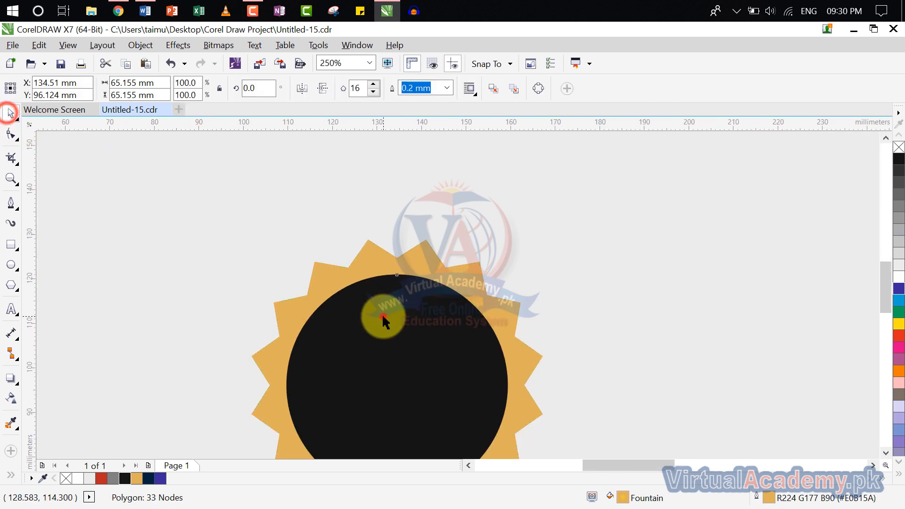
Step: Enlarge the badge's black circle proportionally about its center to about 54 mm in diameter
click(383, 316)
drag(384, 316, 282, 208)
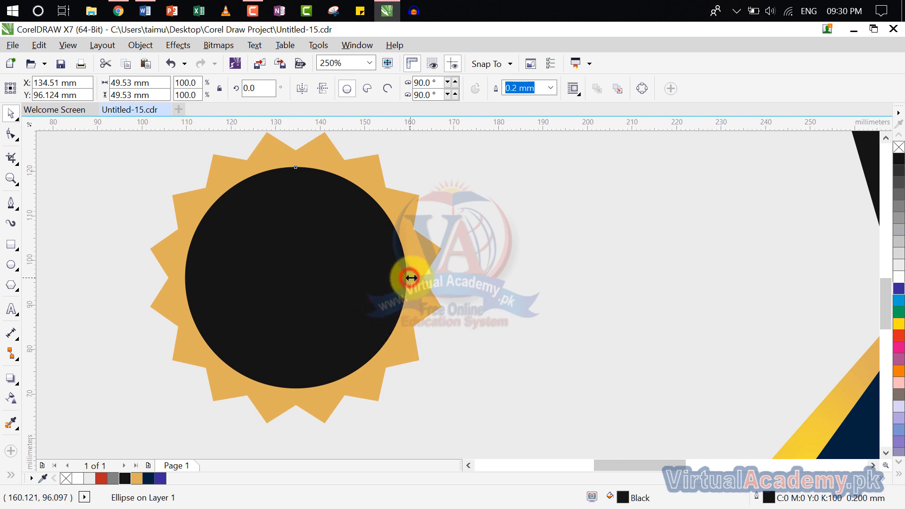
drag(412, 278, 439, 277)
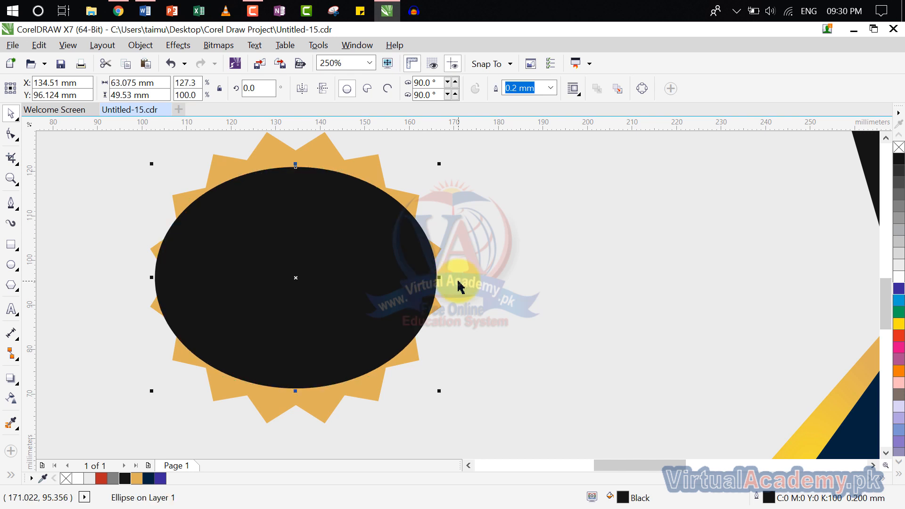
key(ctrl+z)
click(493, 273)
click(307, 274)
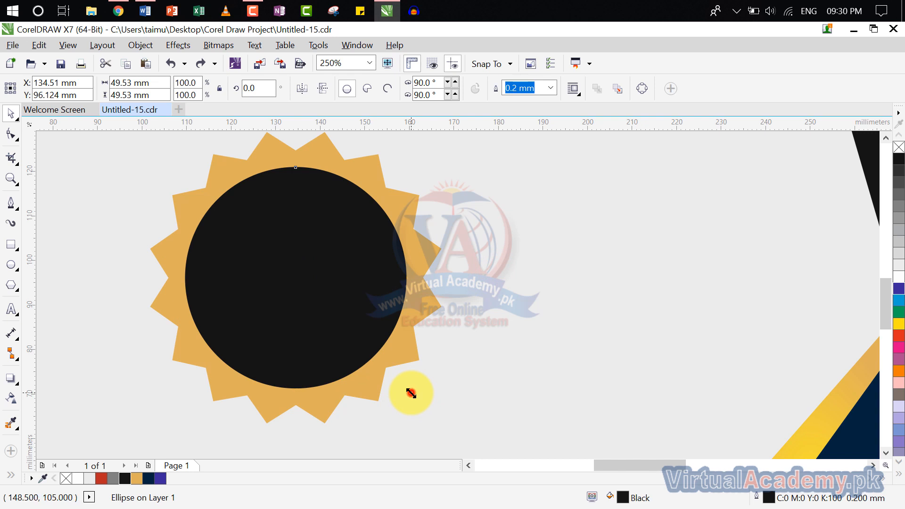
drag(411, 392, 421, 404)
scroll(434, 388, down, 2)
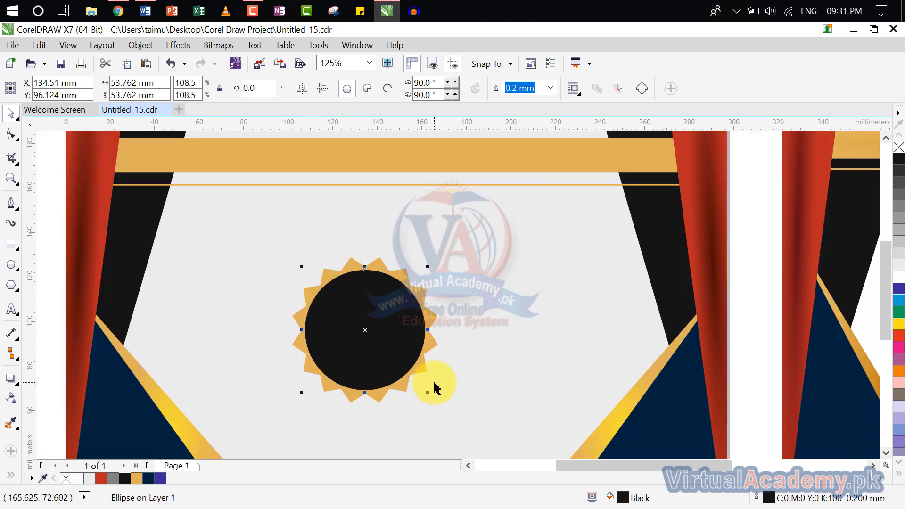
scroll(384, 350, down, 4)
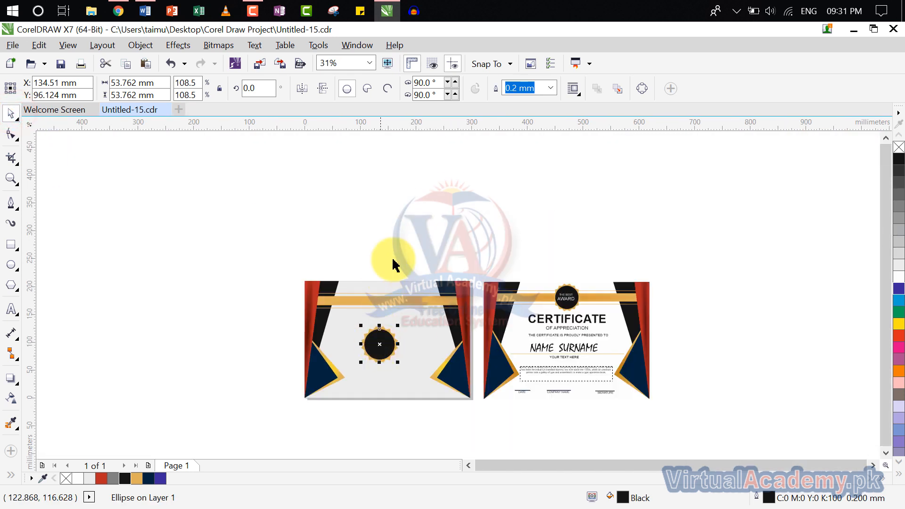
click(408, 239)
Step: Group the starburst badge with its black circle
scroll(373, 365, up, 2)
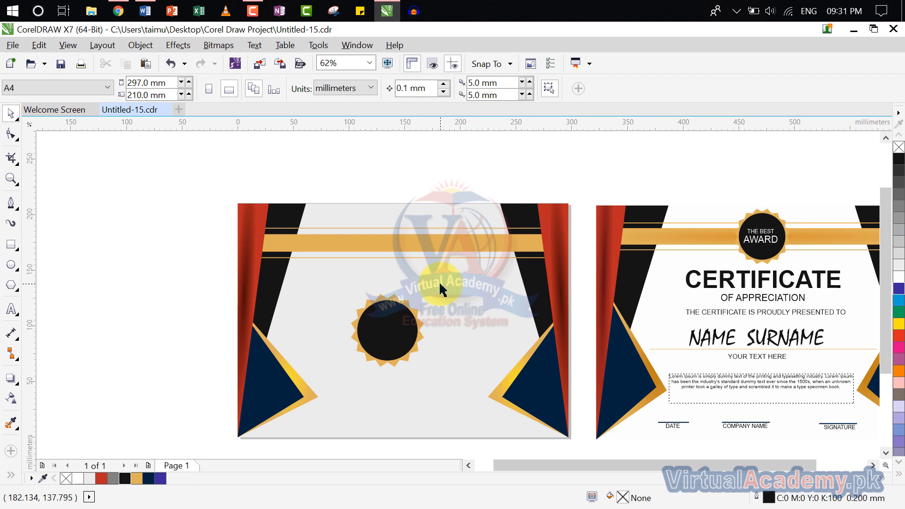
drag(448, 276, 334, 398)
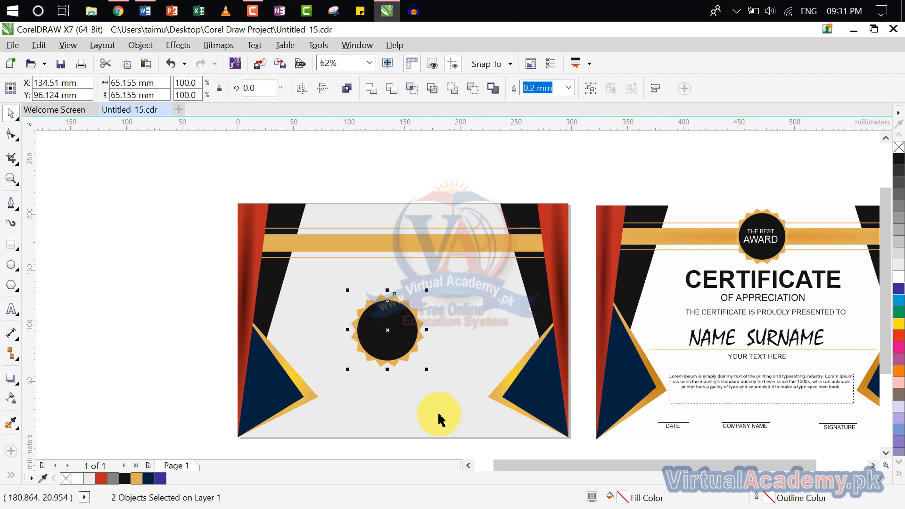
key(ctrl+g)
Step: Scale the badge group down to about 49 mm and place it over the middle of the gold top band
drag(426, 369, 384, 348)
drag(369, 315, 402, 239)
scroll(404, 242, up, 3)
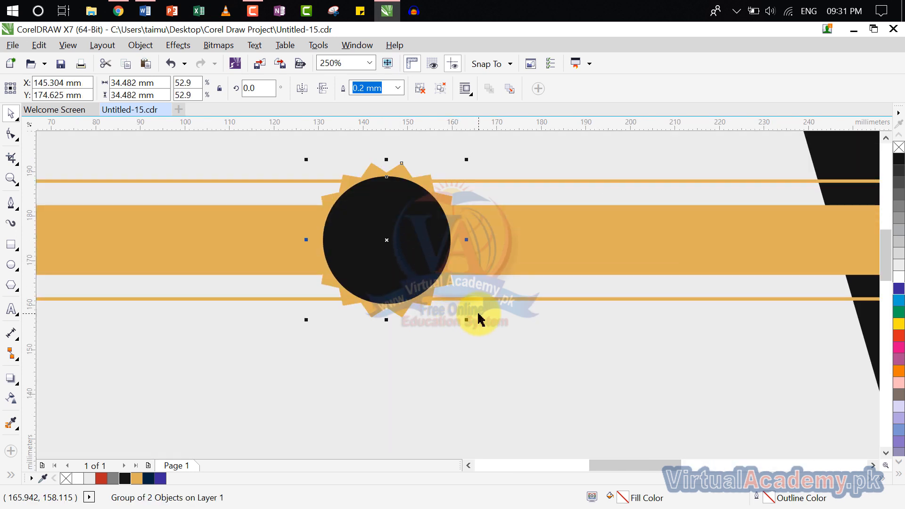
drag(465, 321, 530, 383)
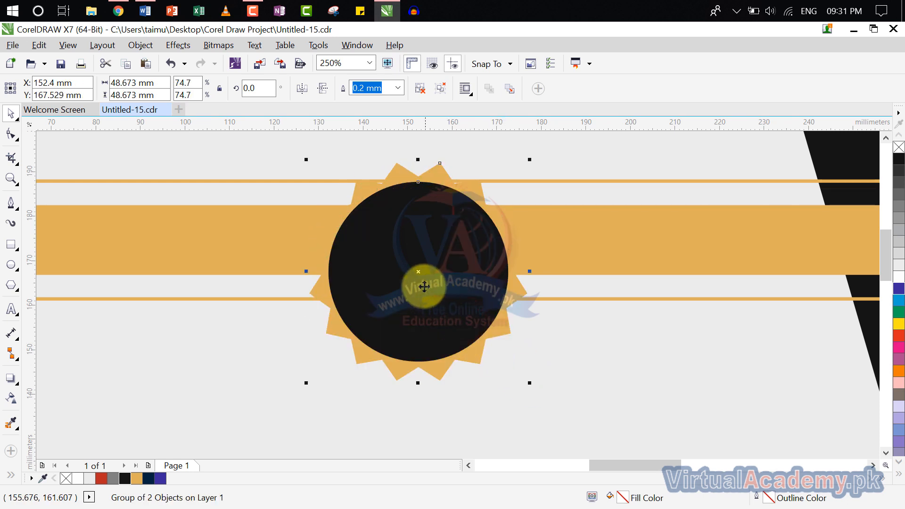
drag(421, 274, 387, 248)
scroll(387, 248, down, 3)
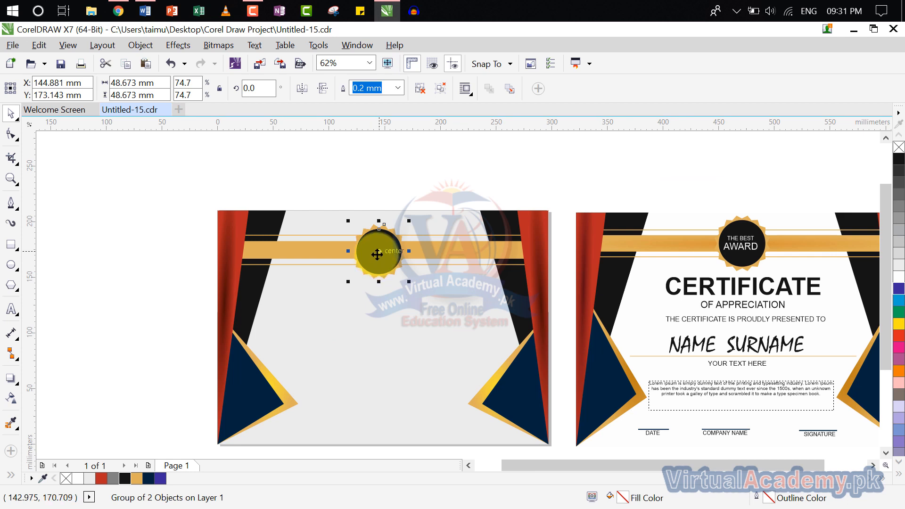
click(377, 255)
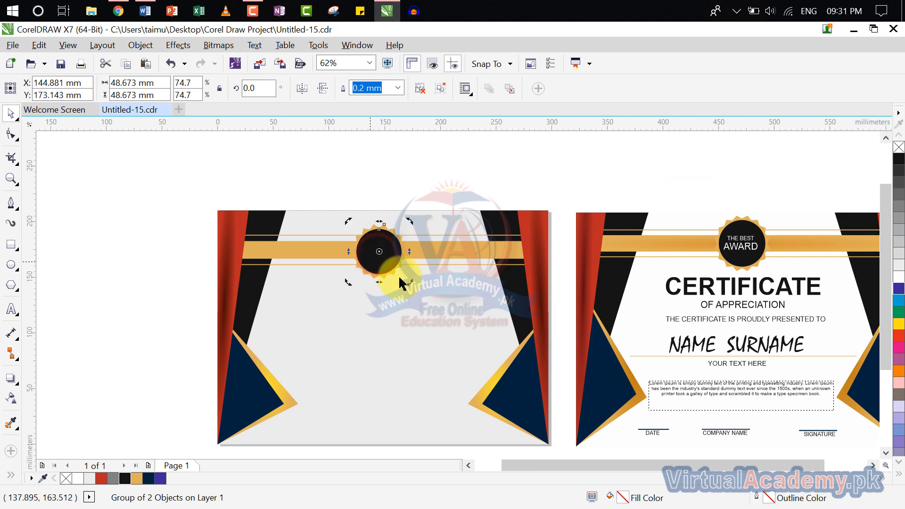
click(491, 182)
Step: Copy the THE BEST and AWARD texts from the sample certificate's badge onto the new certificate's gold band
click(740, 237)
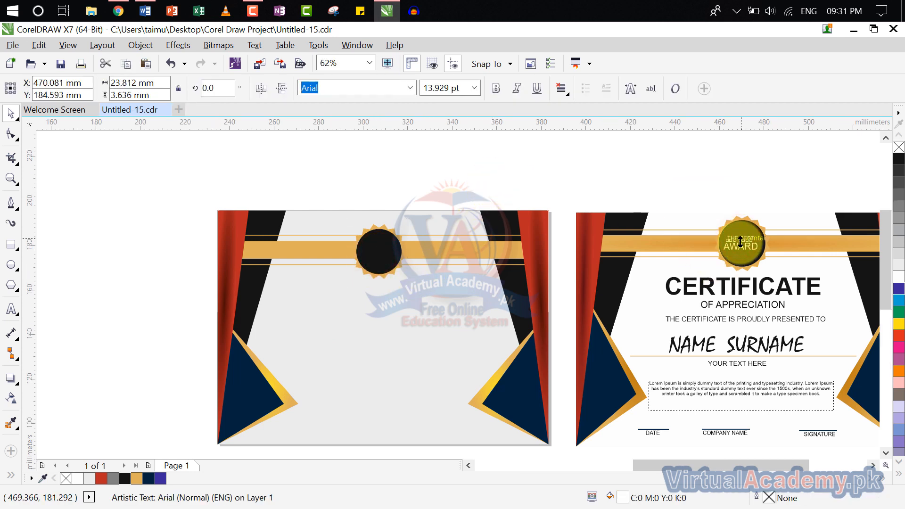
scroll(741, 239, up, 3)
drag(742, 238, 52, 257)
click(746, 256)
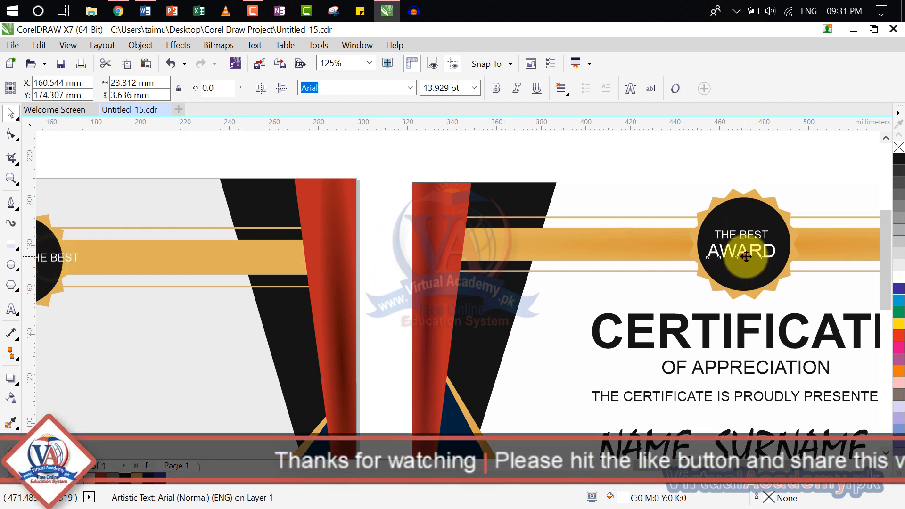
drag(746, 253, 316, 292)
right_click(146, 262)
scroll(151, 269, down, 1)
scroll(293, 278, up, 1)
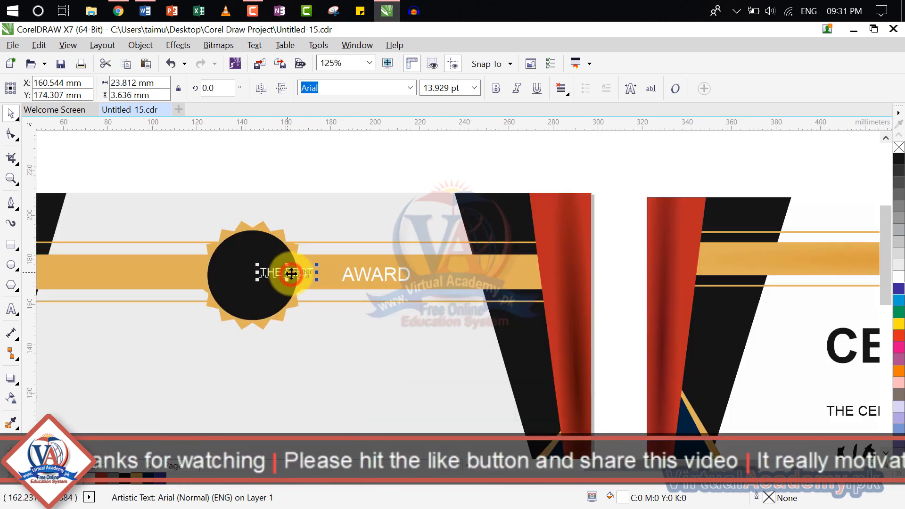
double_click(291, 274)
click(319, 307)
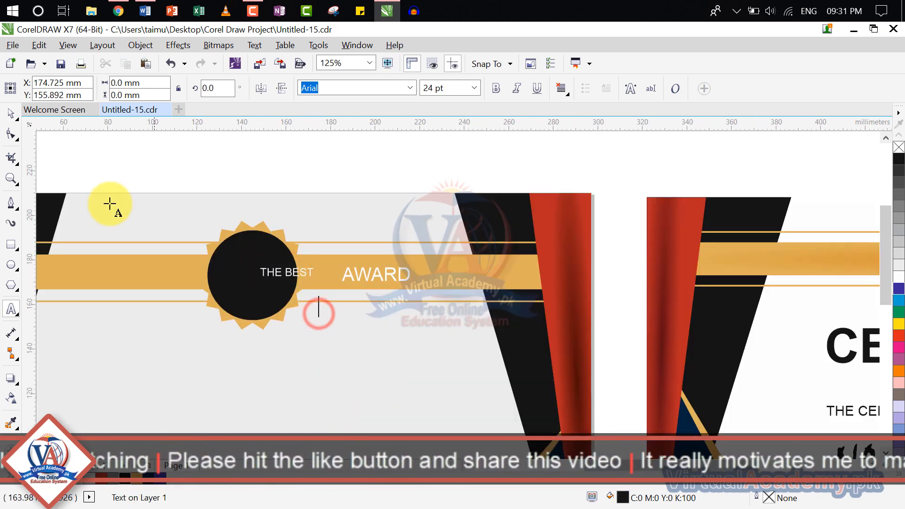
click(11, 113)
click(211, 163)
Step: Place THE BEST in the upper half of the badge's black circle and a copy of AWARD centered below it
click(289, 273)
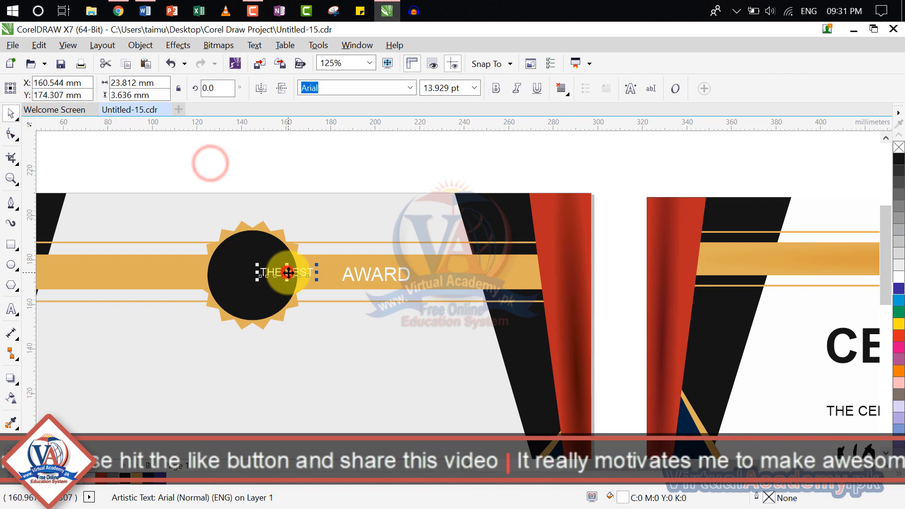
drag(289, 273, 256, 260)
drag(381, 279, 255, 282)
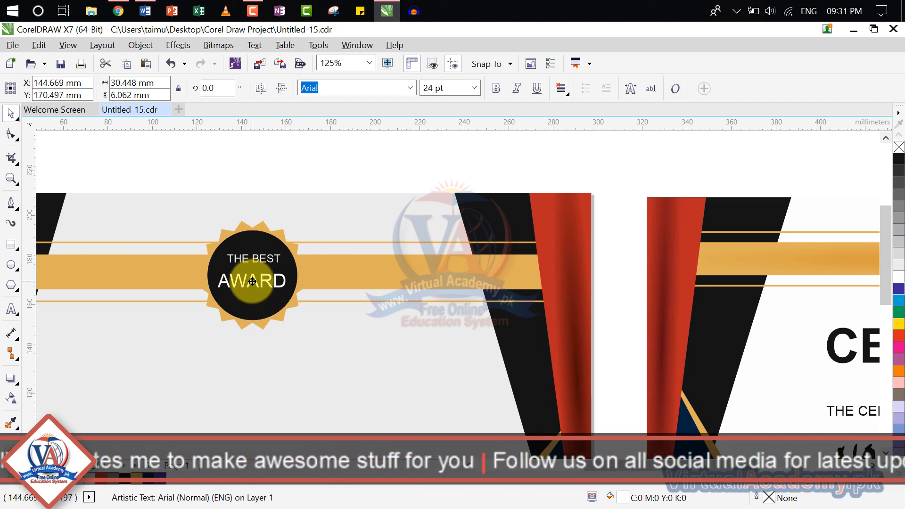
click(338, 217)
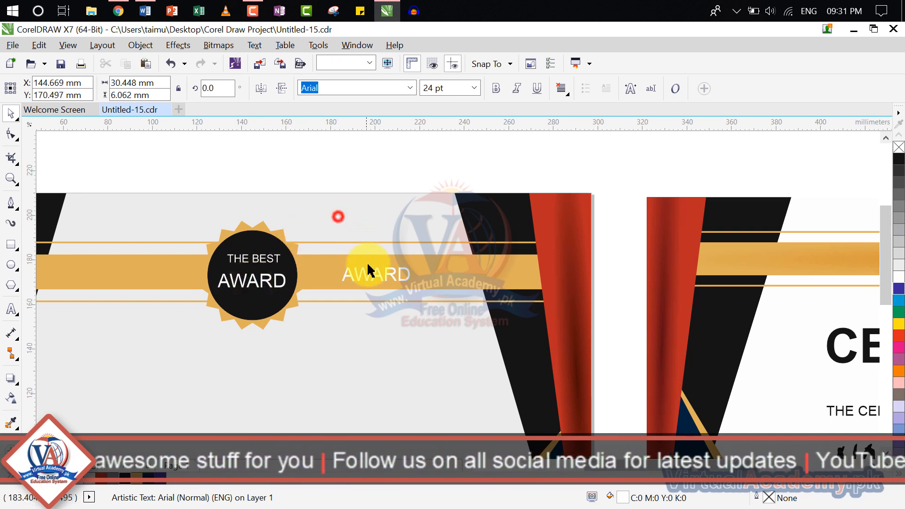
Step: Delete the leftover AWARD text on the gold band beside the badge
click(369, 267)
click(372, 276)
key(Delete)
scroll(370, 281, down, 1)
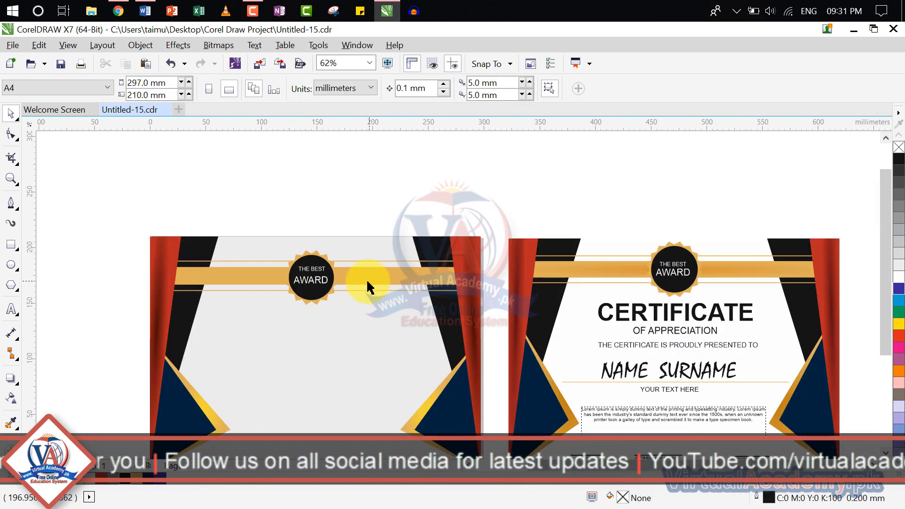